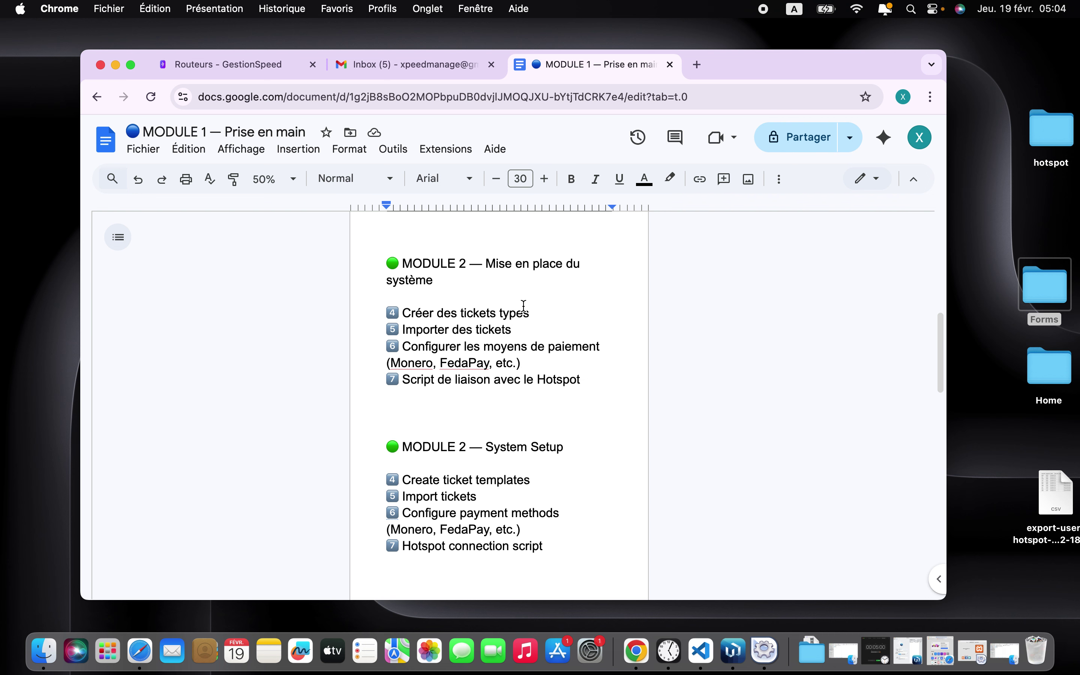
Switch to the GestionSpeed page and log out of the Xpeed Manage account.
scroll(523, 306, "up", 2)
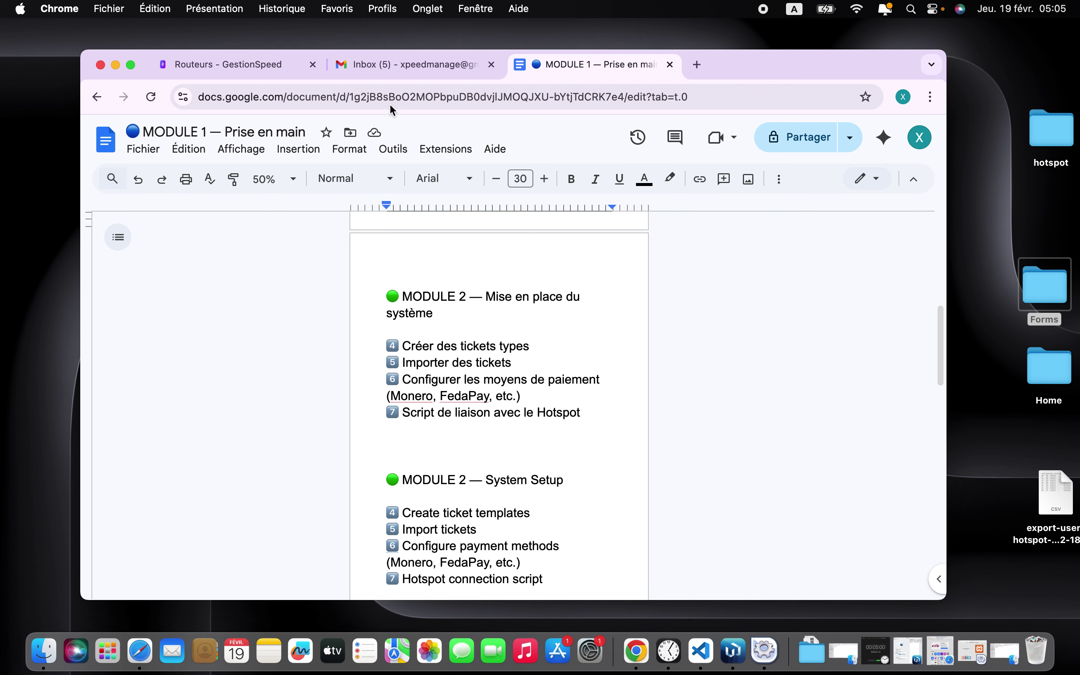
left_click(218, 62)
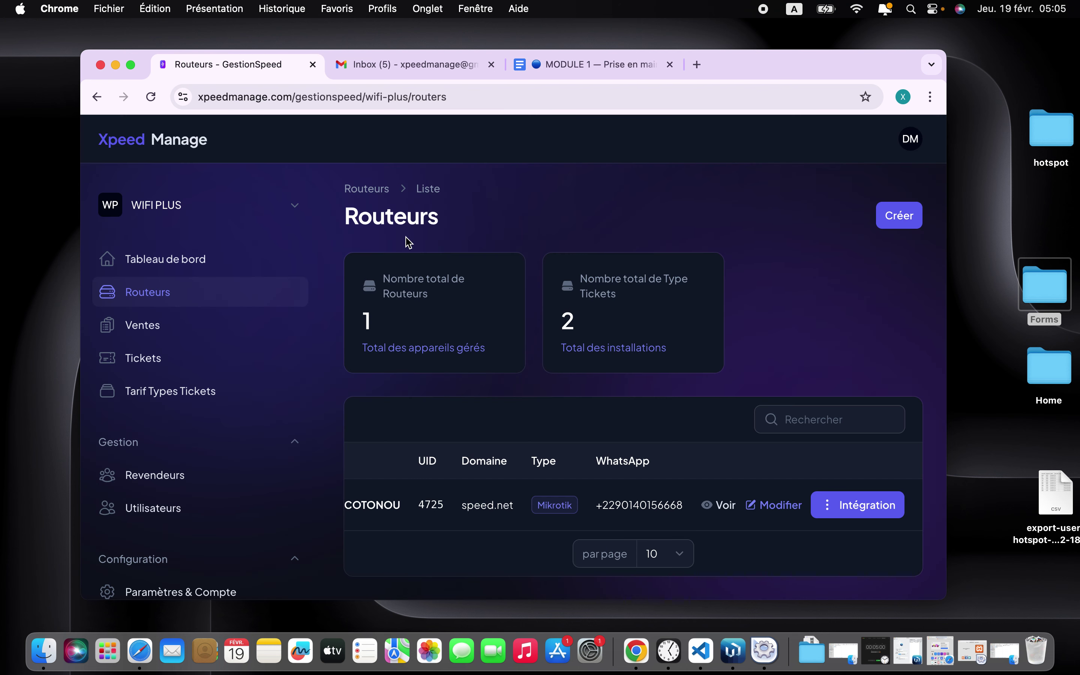
left_click(906, 142)
left_click(833, 216)
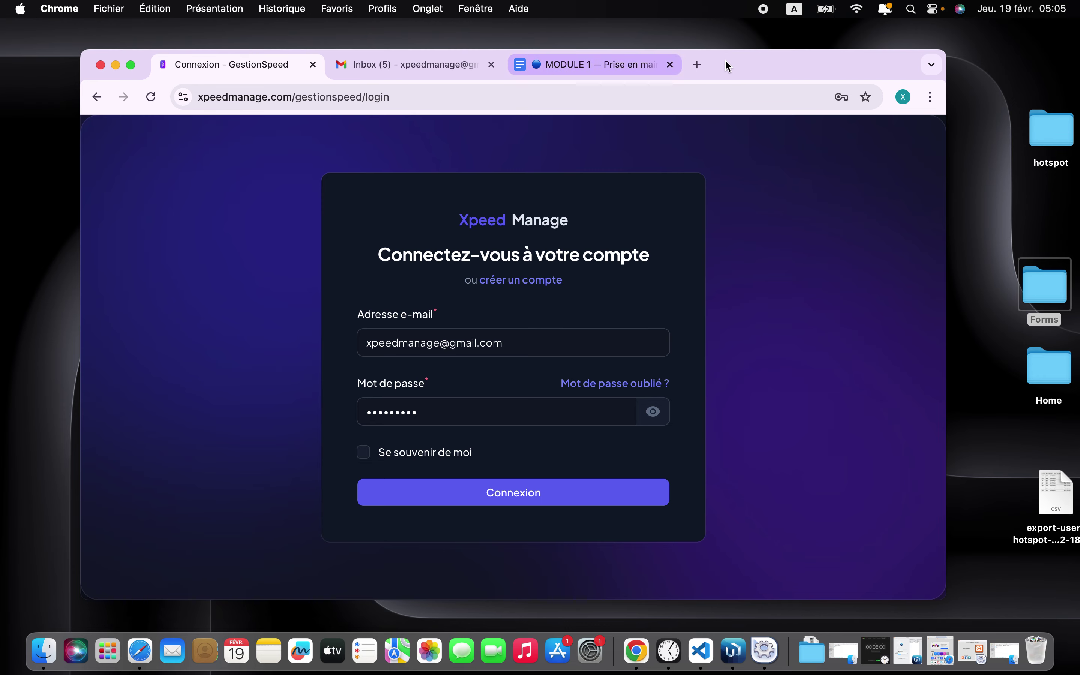
left_click(699, 63)
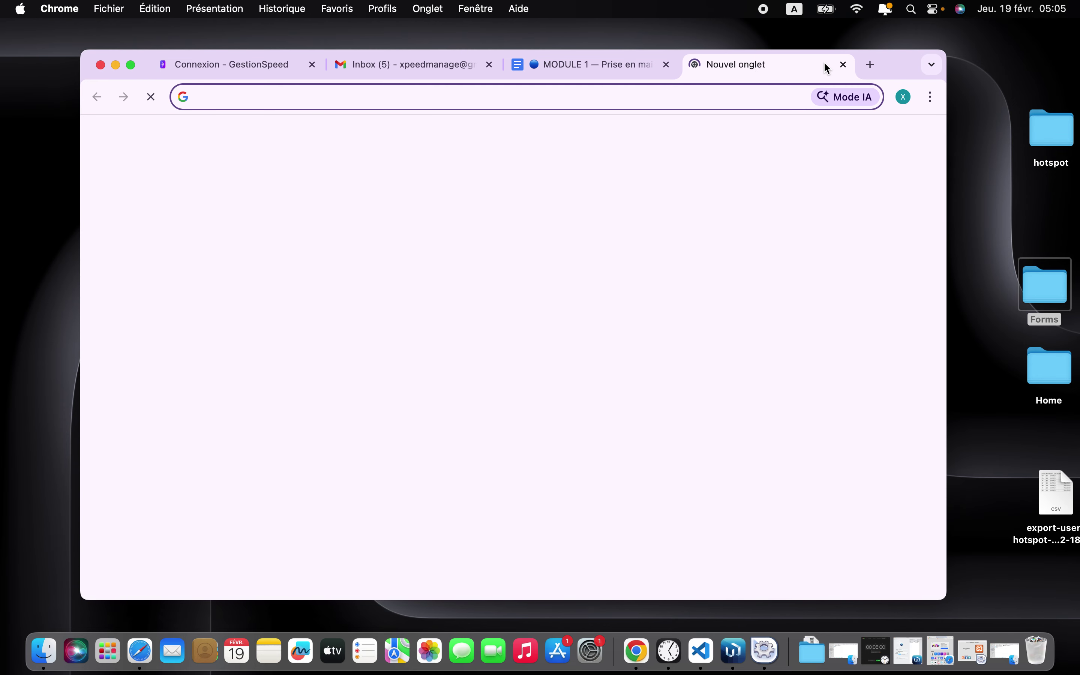
left_click(841, 65)
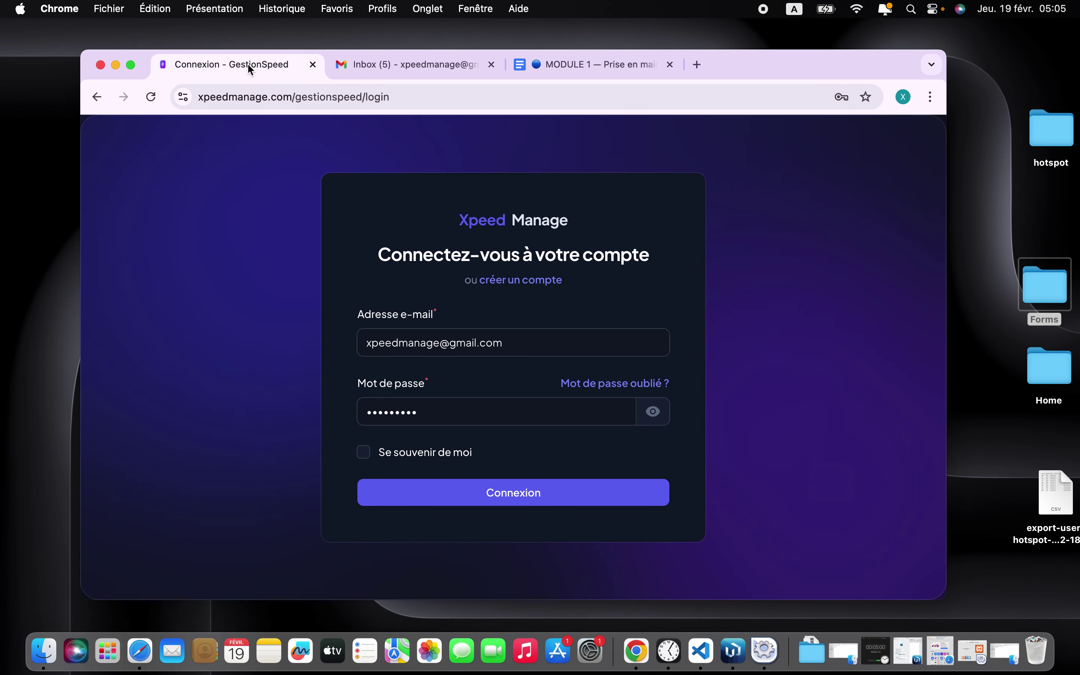
left_click_drag(292, 96, 142, 79)
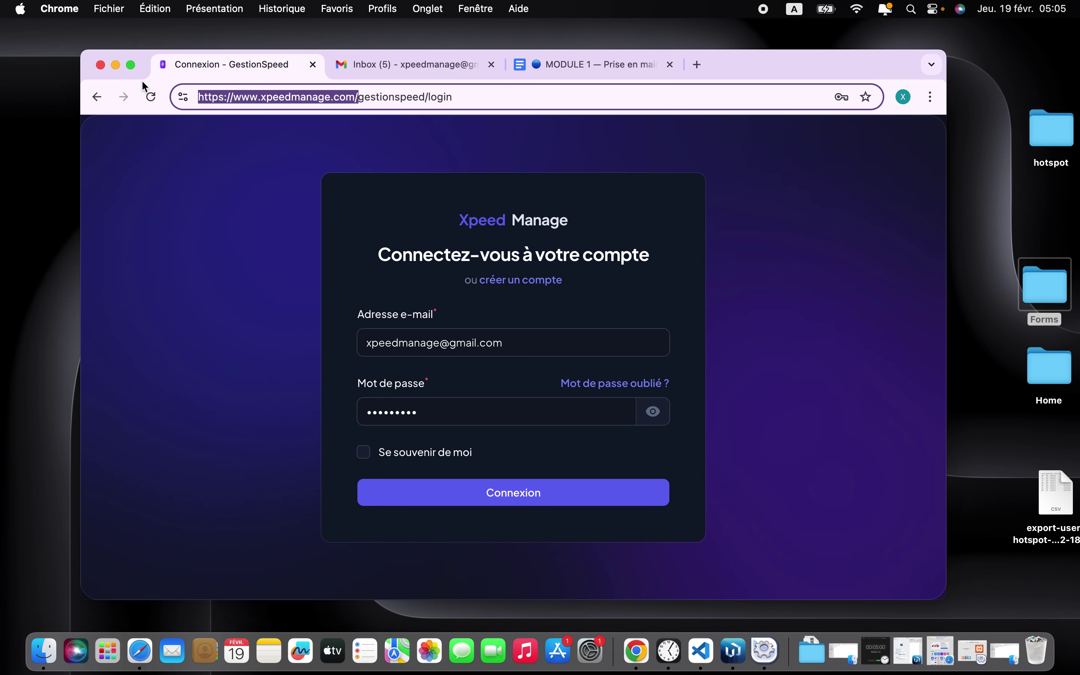
left_click(364, 131)
Log back in to Xpeed Manage with the prefilled credentials and open the Tarif Types Tickets list.
left_click(481, 501)
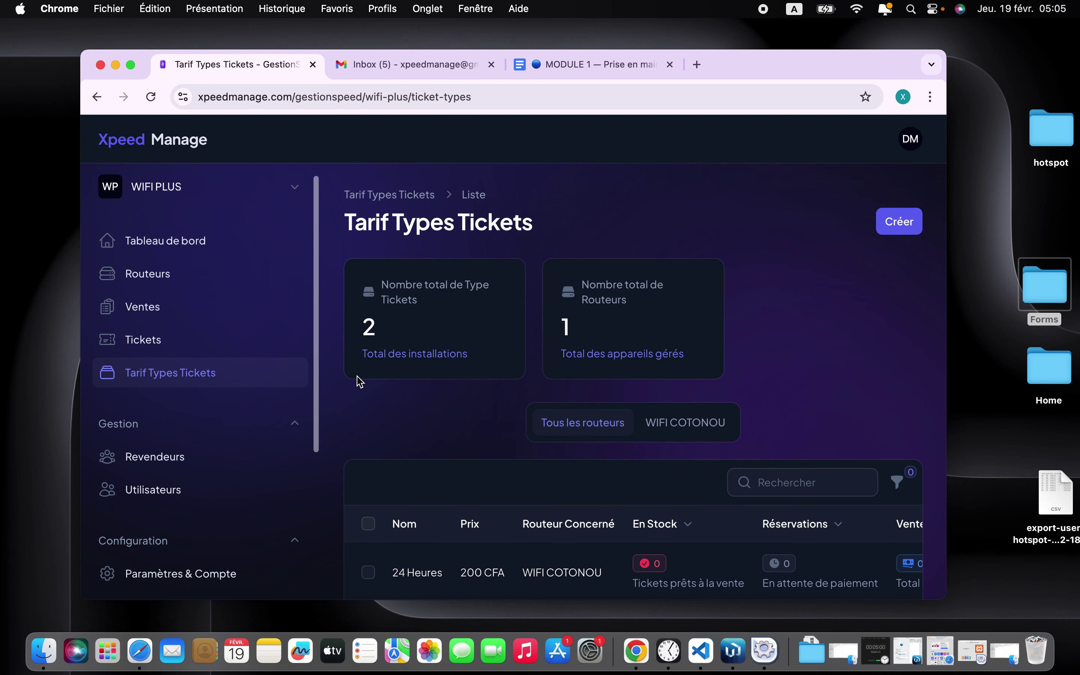
scroll(504, 444, "down", 3)
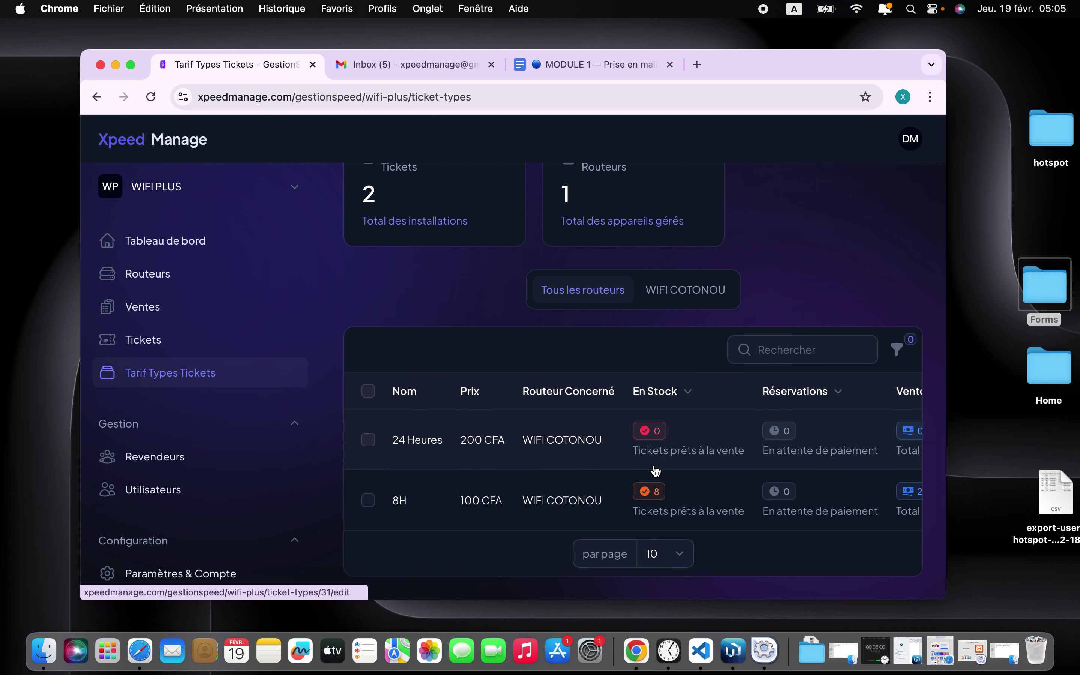
scroll(653, 470, "right", 10)
scroll(656, 469, "left", 10)
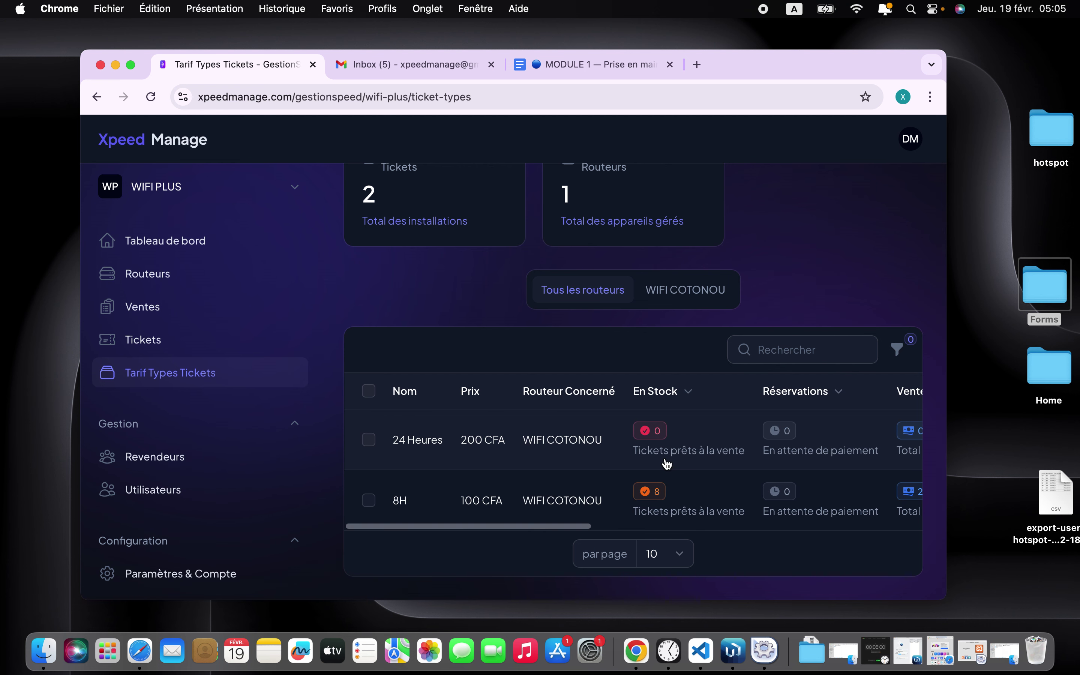
Open the form for creating a ticket type and look over its tariff and description fields.
scroll(660, 466, "up", 5)
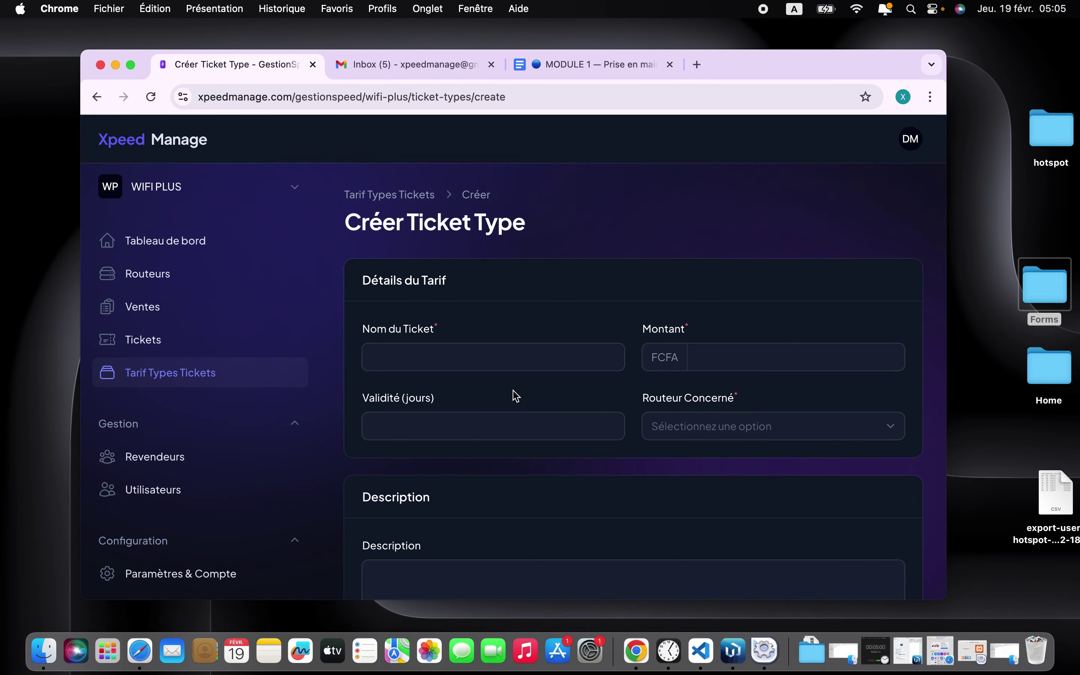
scroll(515, 396, "down", 3)
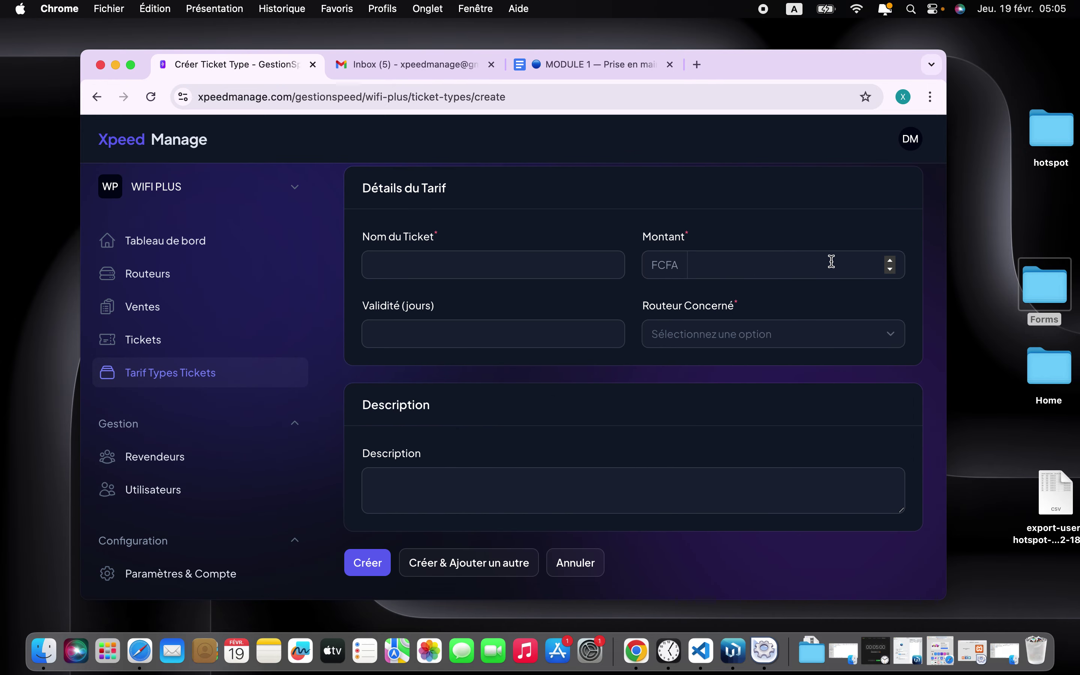
scroll(446, 282, "up", 2)
scroll(446, 282, "down", 1)
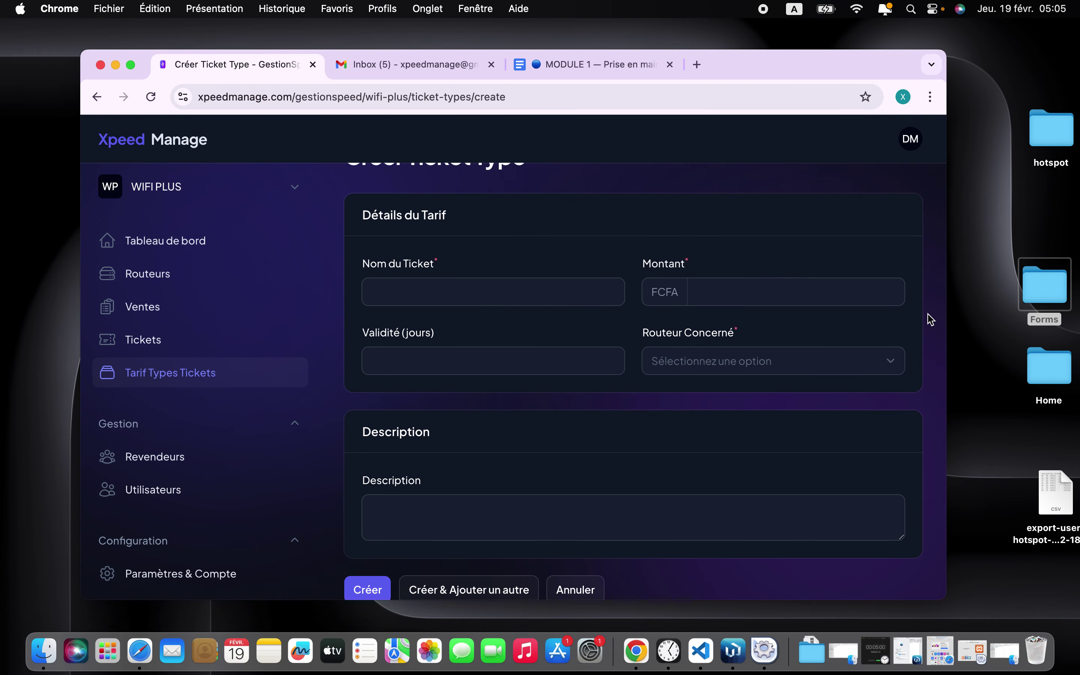
Switch to WinBox, open the MikroTik router's file list and select the hotspot directory.
left_click(733, 650)
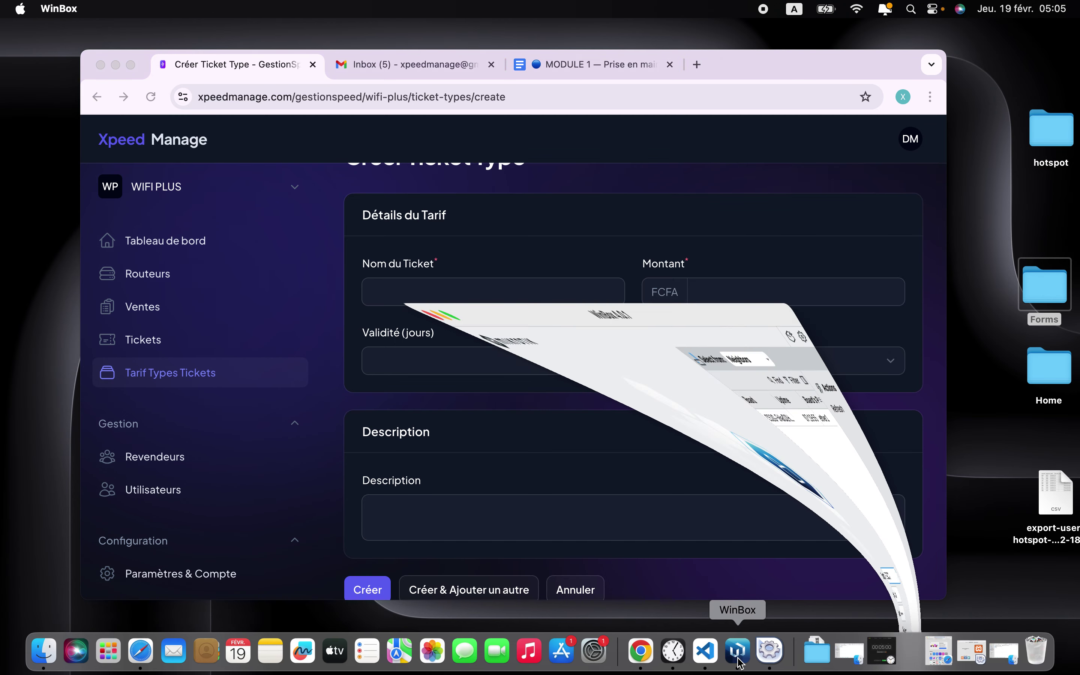
left_click(163, 492)
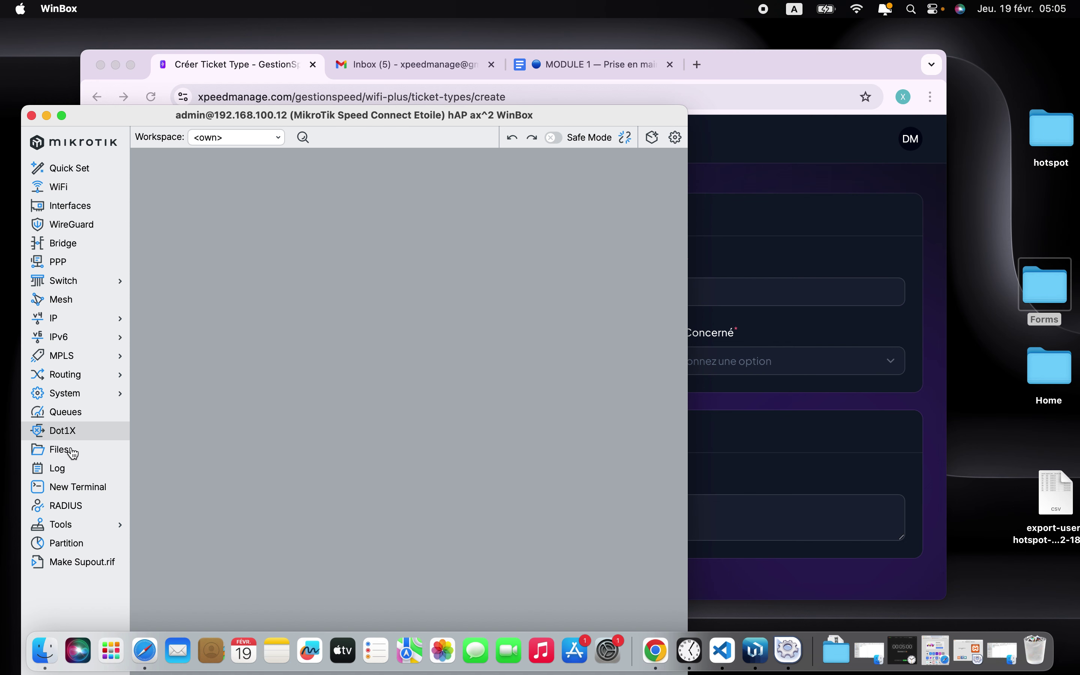
left_click(71, 456)
left_click(234, 345)
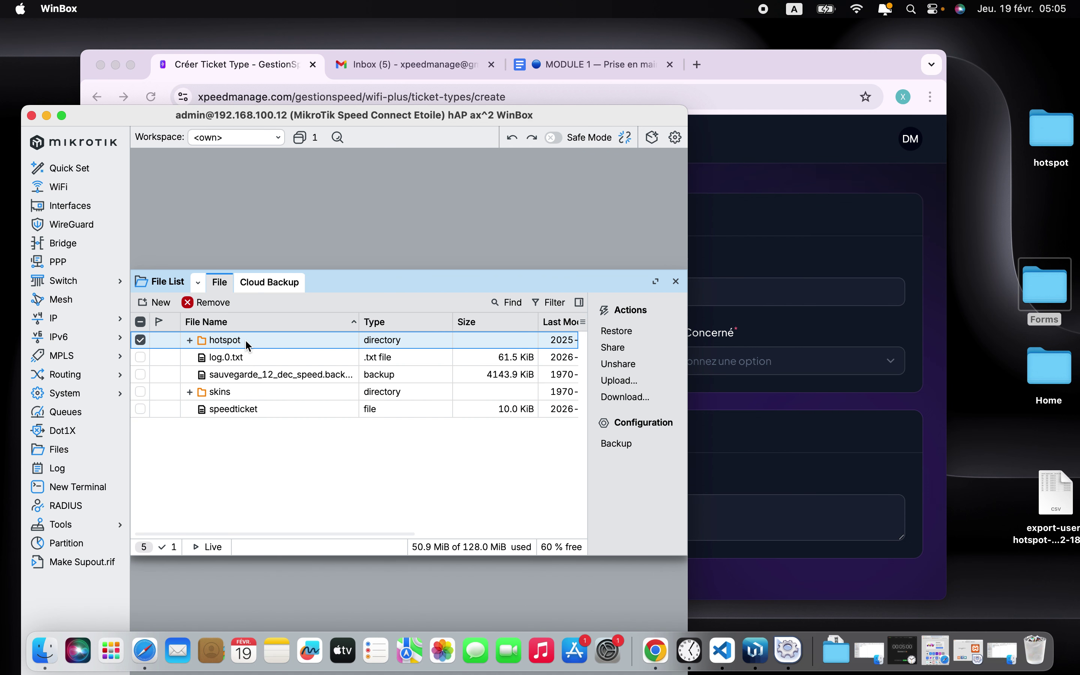
Minimize WinBox, open the hotspot folder from the desktop and look through its files.
left_click(1053, 134)
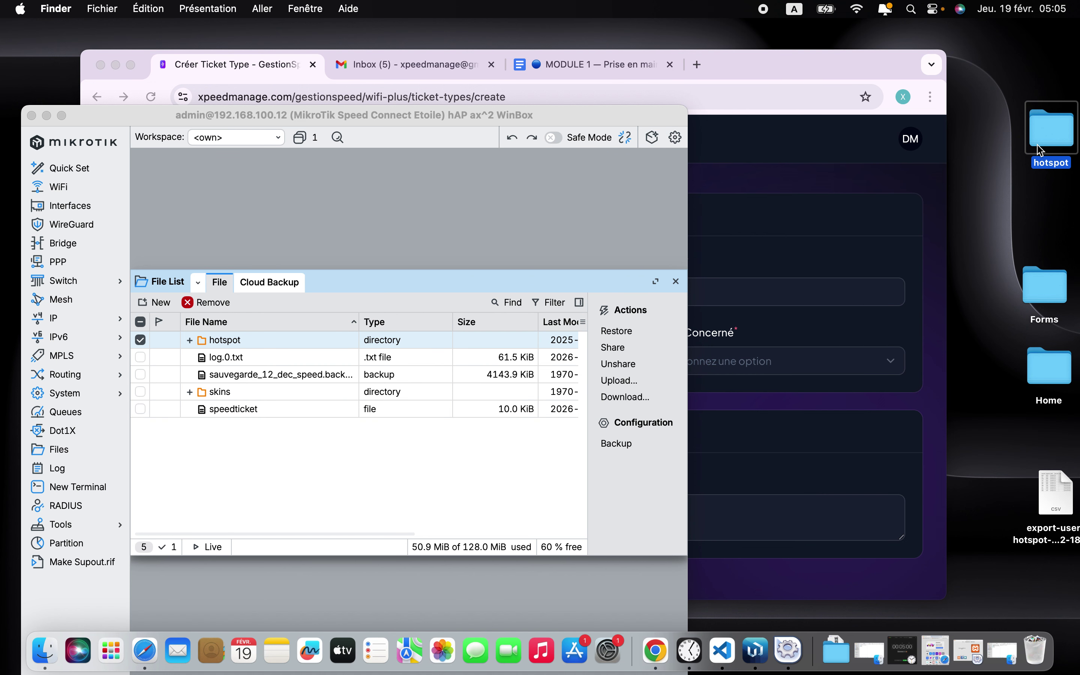
left_click(47, 115)
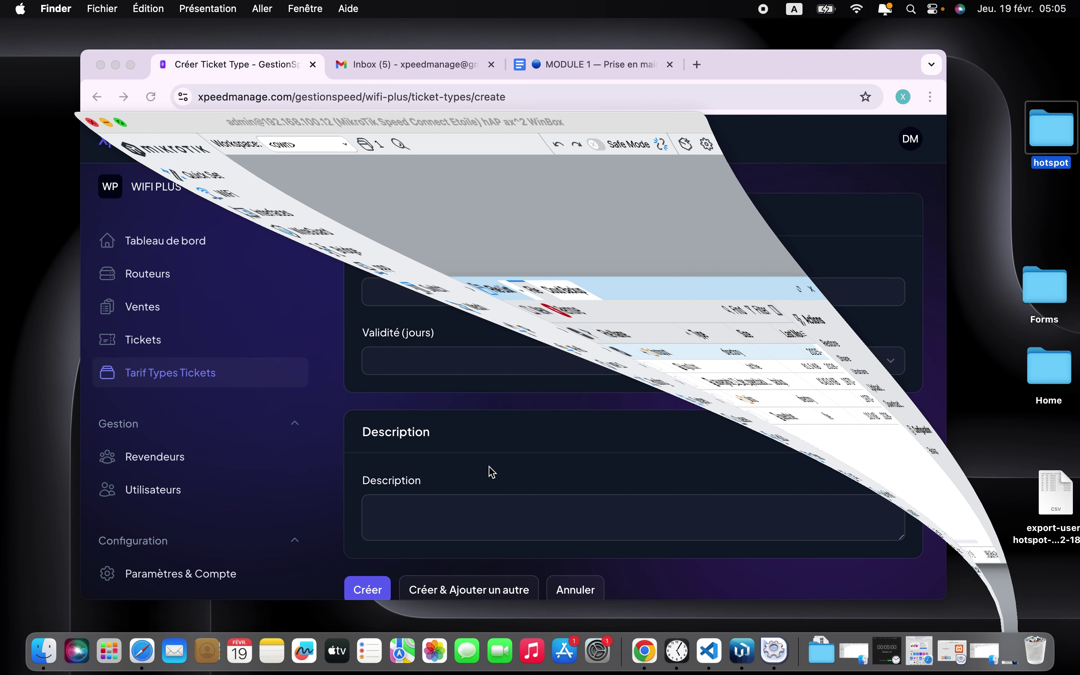
double_click(1049, 145)
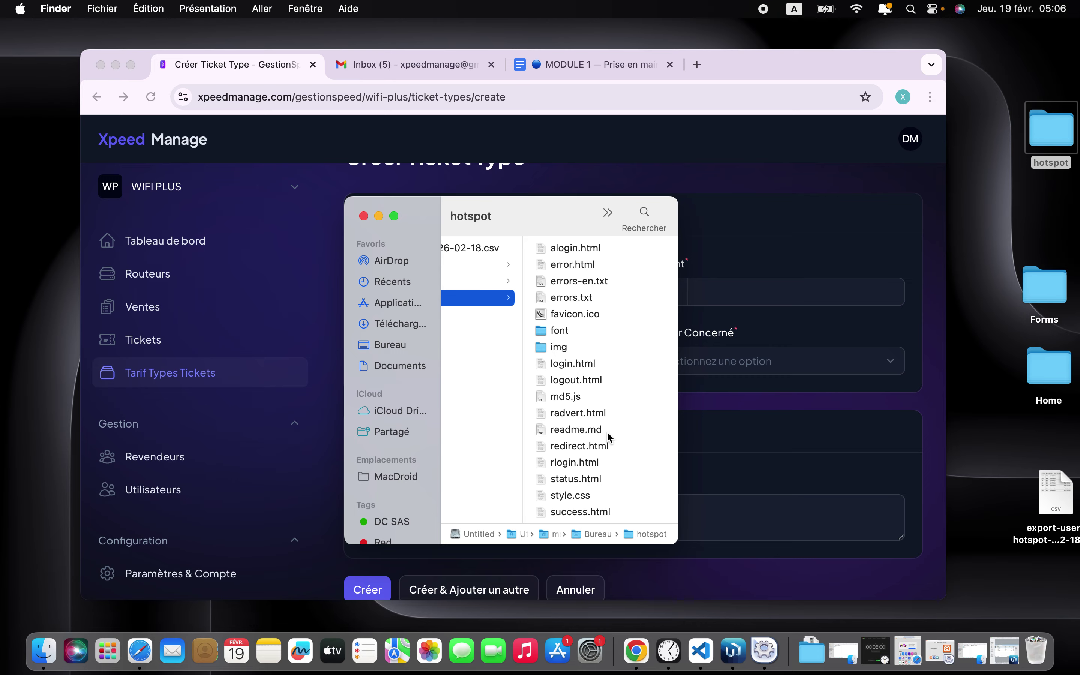
scroll(564, 442, "down", 2)
scroll(566, 452, "up", 2)
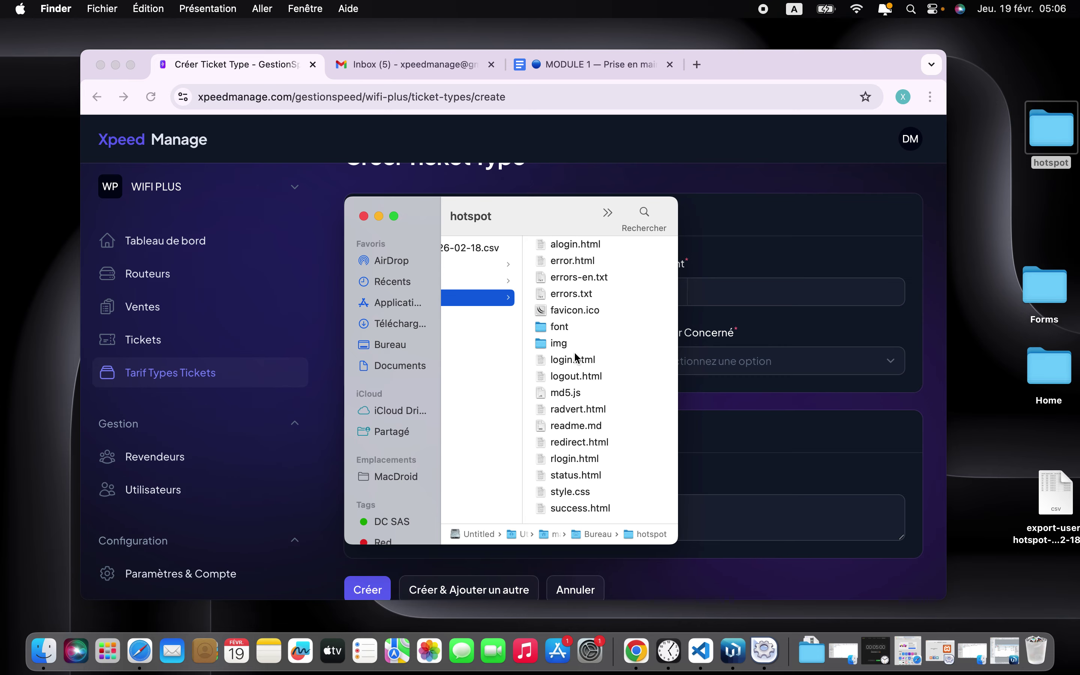
Find login.html in the hotspot folder and open it in Safari.
left_click(578, 422)
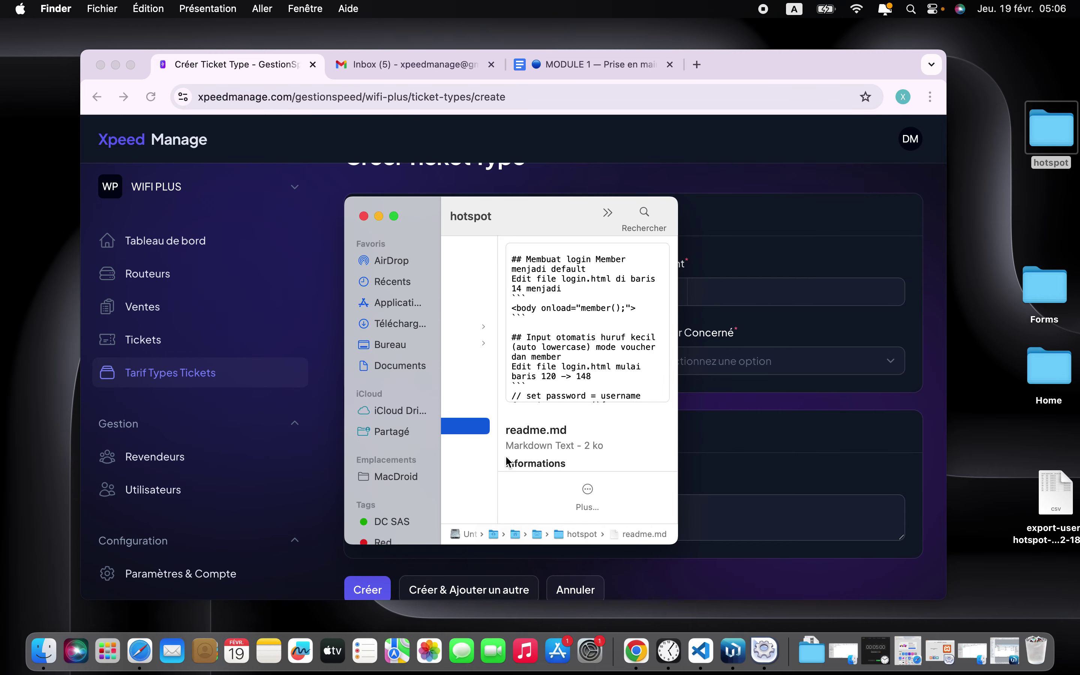
scroll(505, 455, "left", 5)
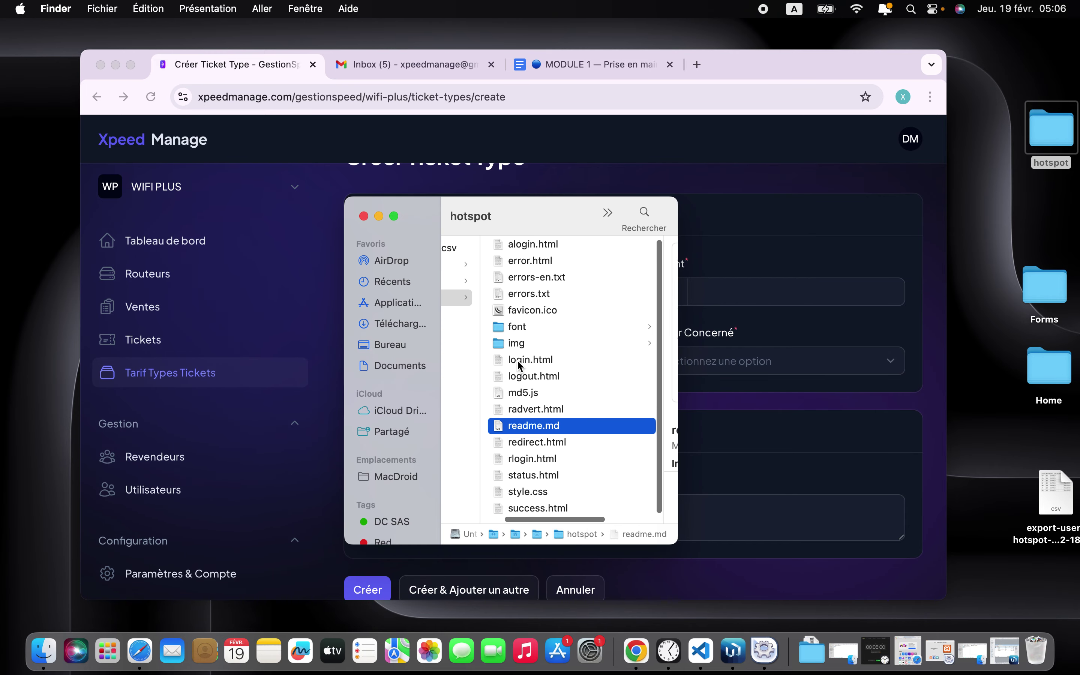
left_click(517, 359)
scroll(504, 361, "left", 5)
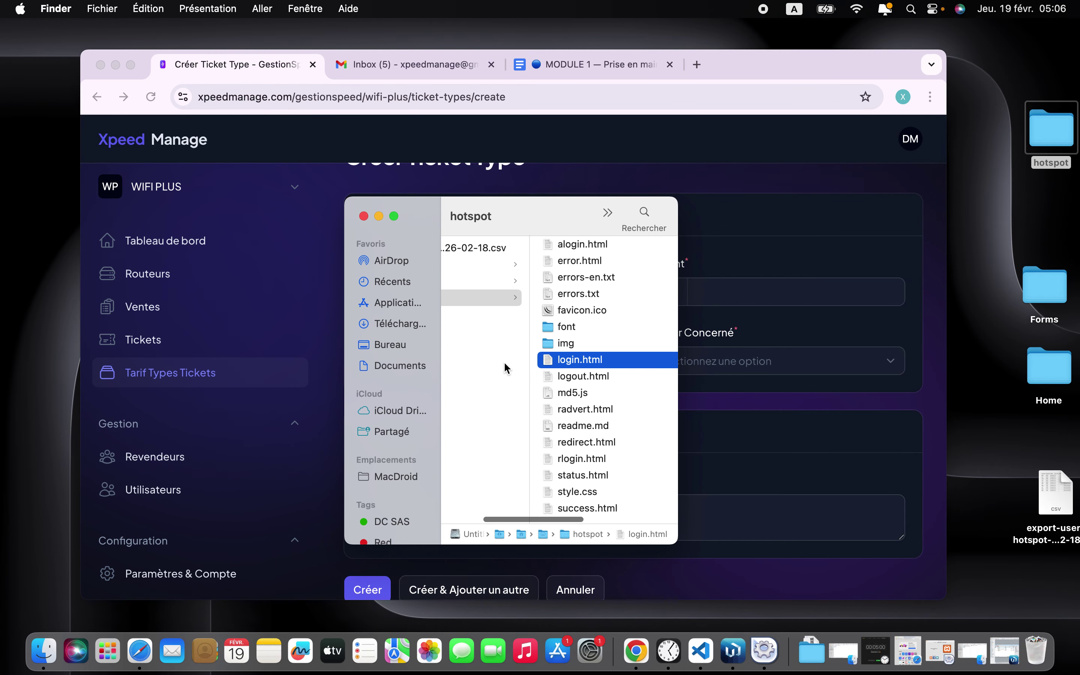
scroll(592, 357, "right", 5)
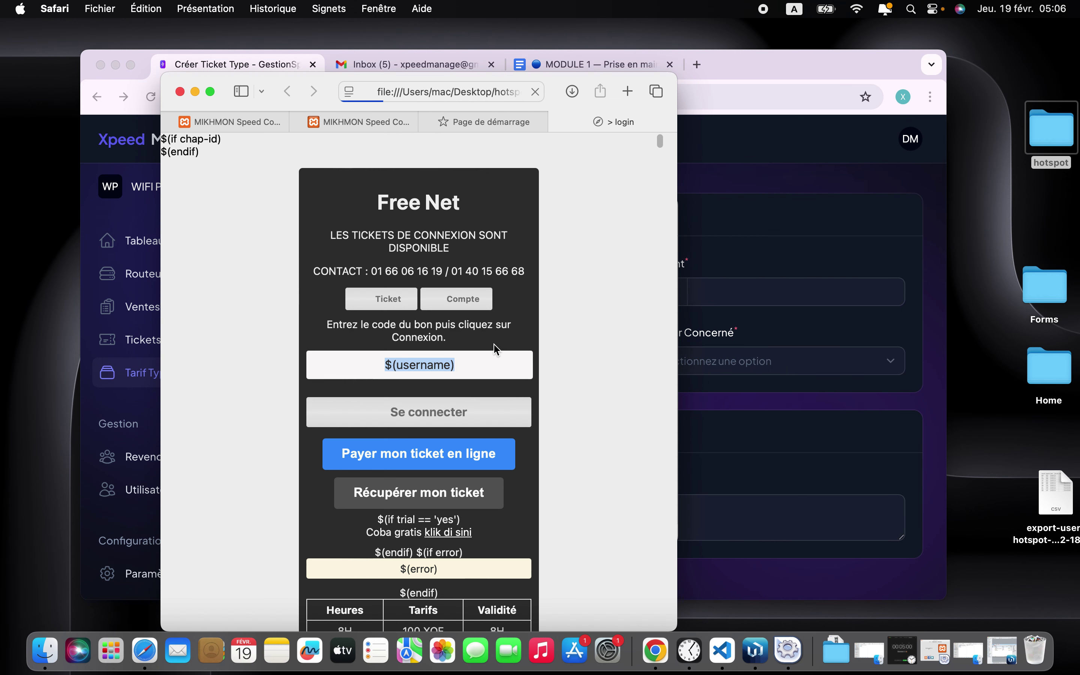
Enlarge the tariff table on the hotspot login page and arrange it beside a narrowed Chrome window showing the ticket type form.
scroll(543, 451, "down", 5)
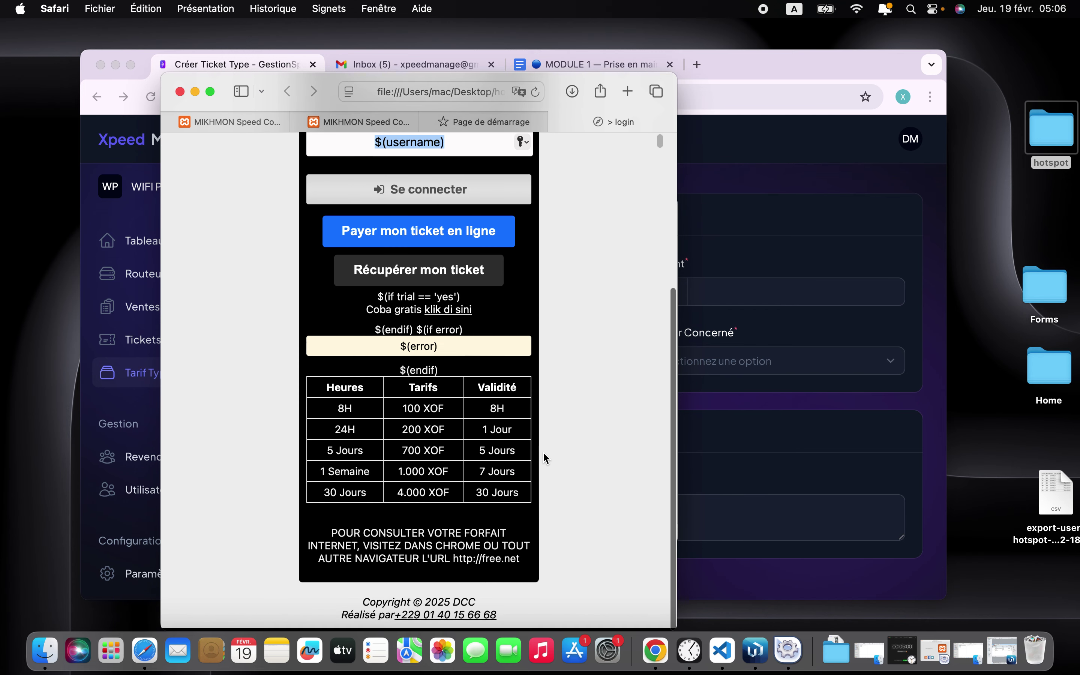
scroll(542, 451, "up", 5)
scroll(543, 452, "left", 2)
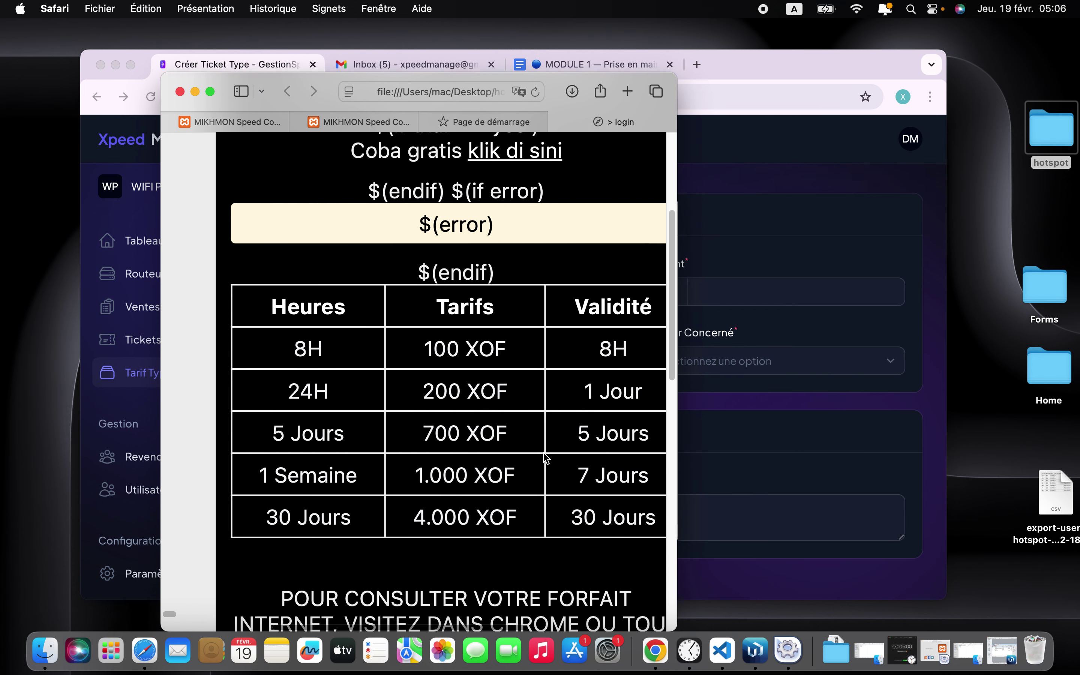
left_click_drag(562, 89, 943, 58)
left_click(478, 174)
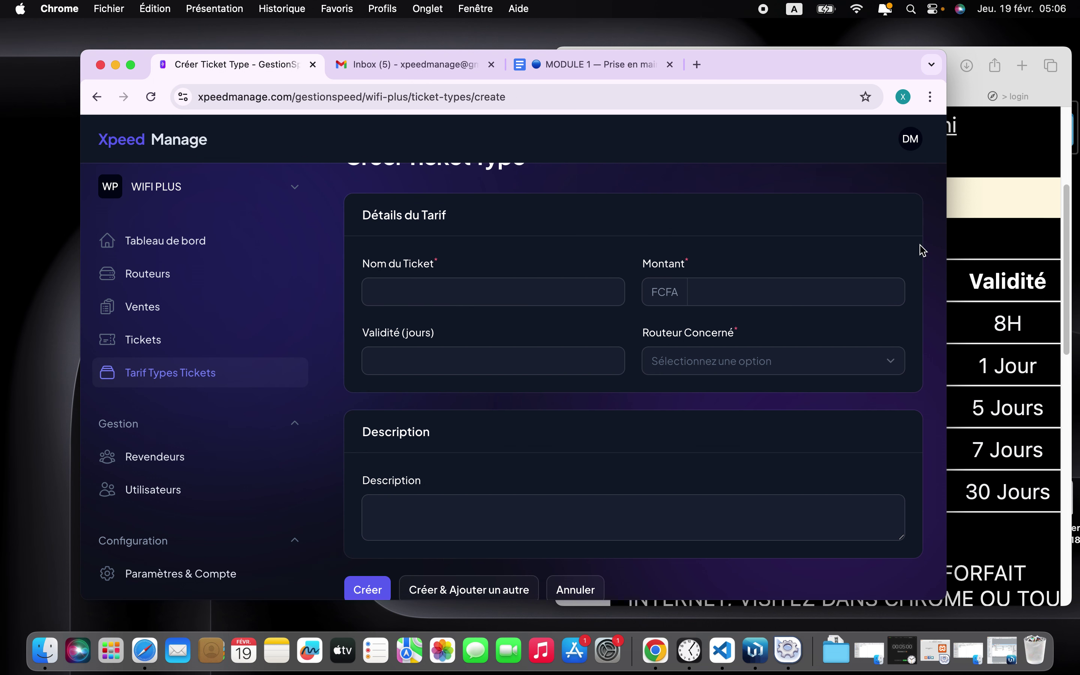
left_click_drag(671, 269, 644, 269)
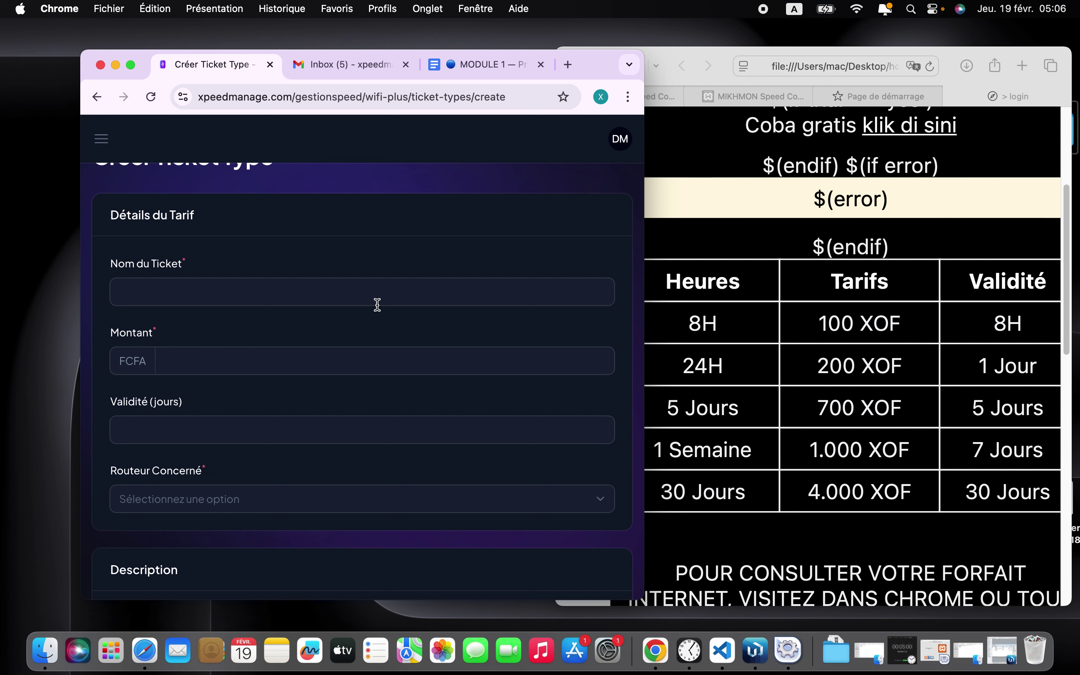
left_click(288, 292)
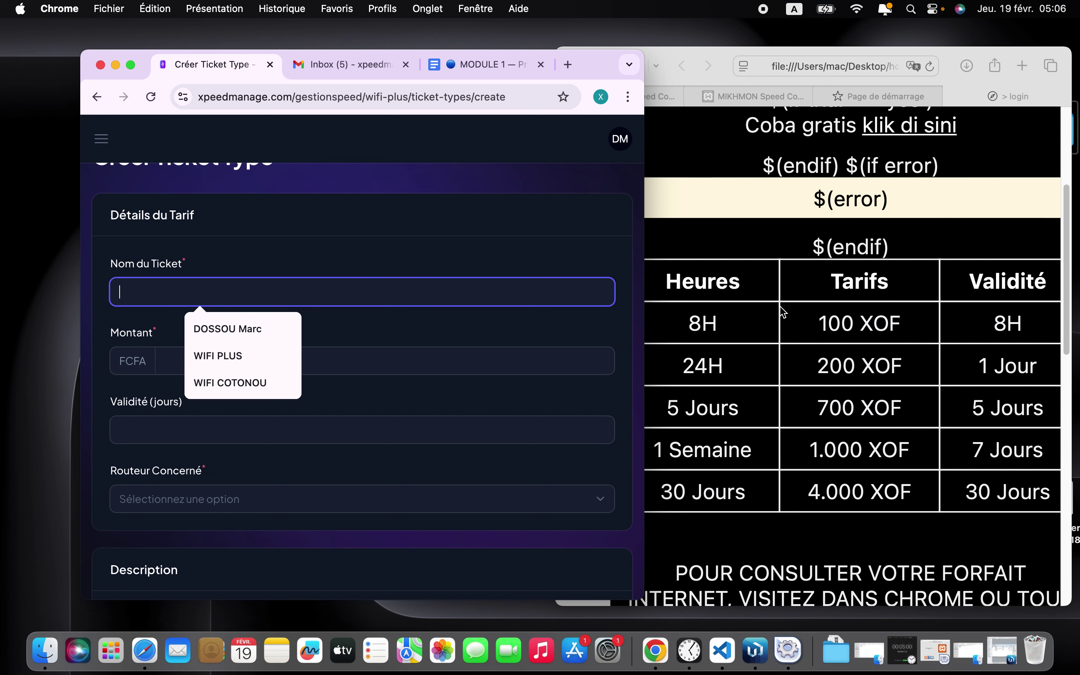
left_click(711, 330)
left_click(711, 330)
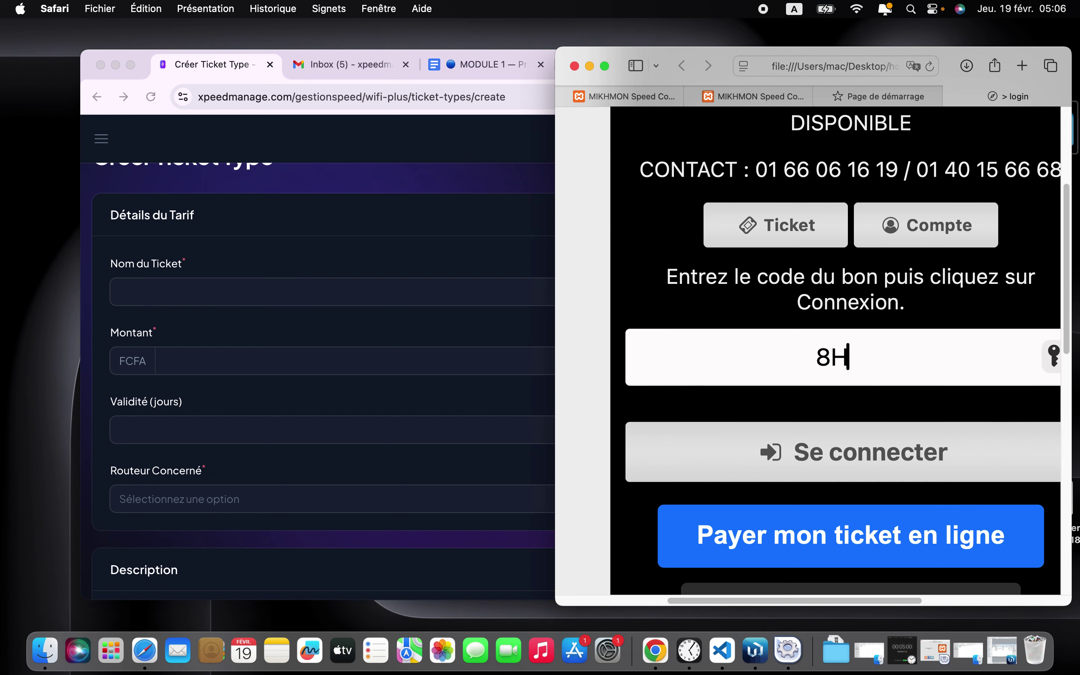
key("BackSpace")
key("BackSpace")
scroll(936, 295, "down", 10)
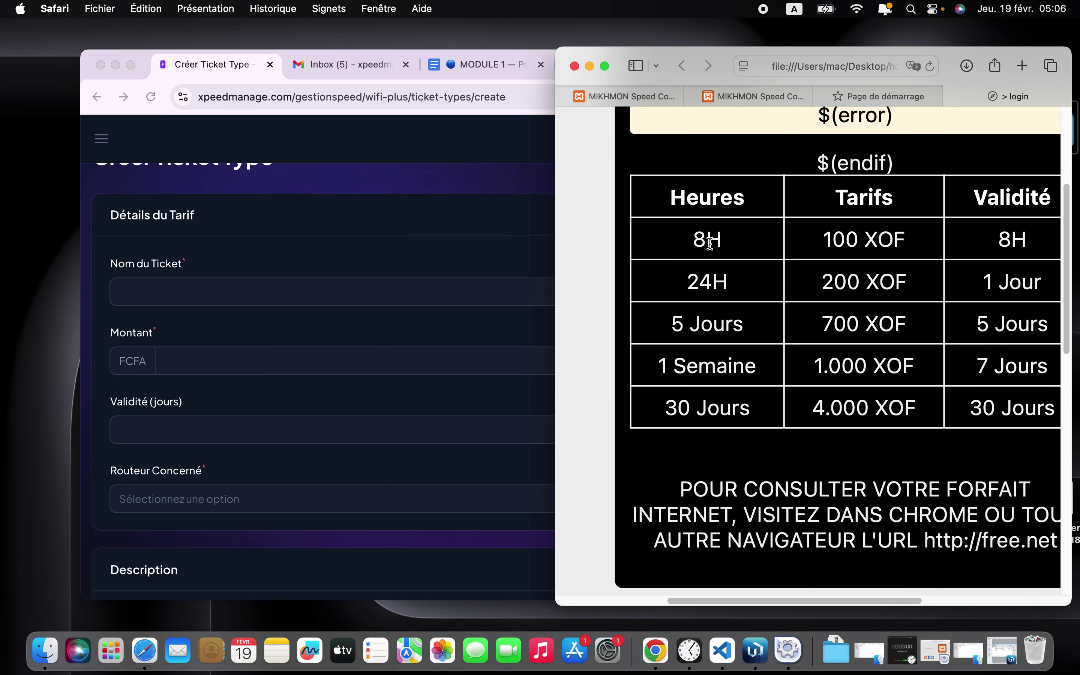
Fill in the ticket type's tariff details with name 8H, amount 100 FCFA, validity 1 day and router WIFI COTONOU.
left_click(197, 300)
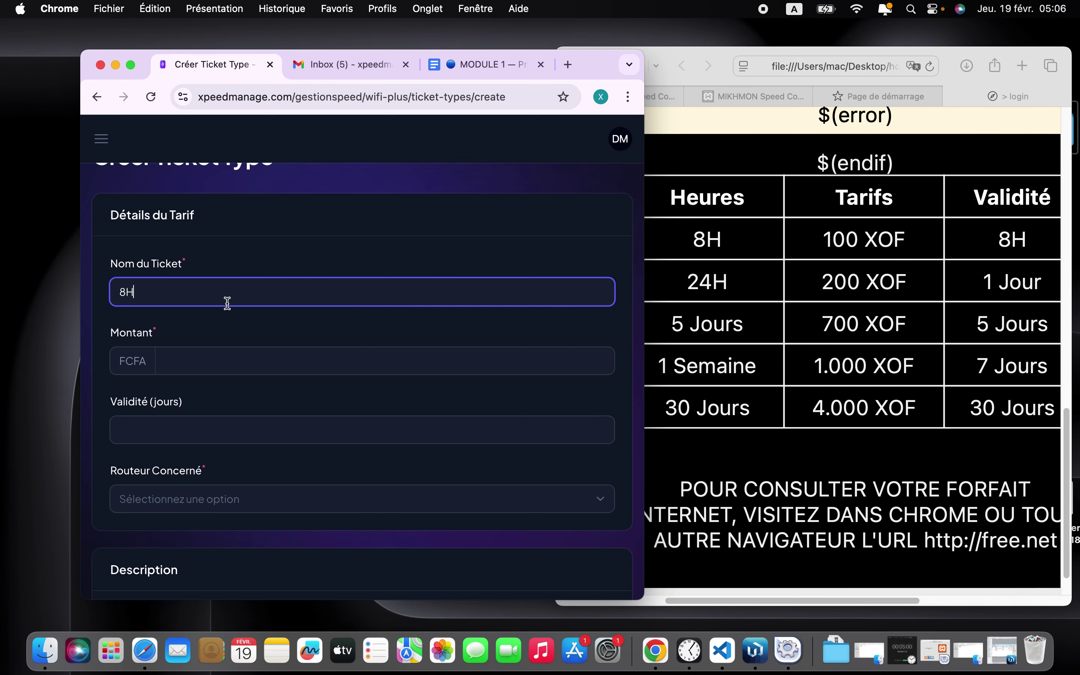
left_click(242, 357)
type("100")
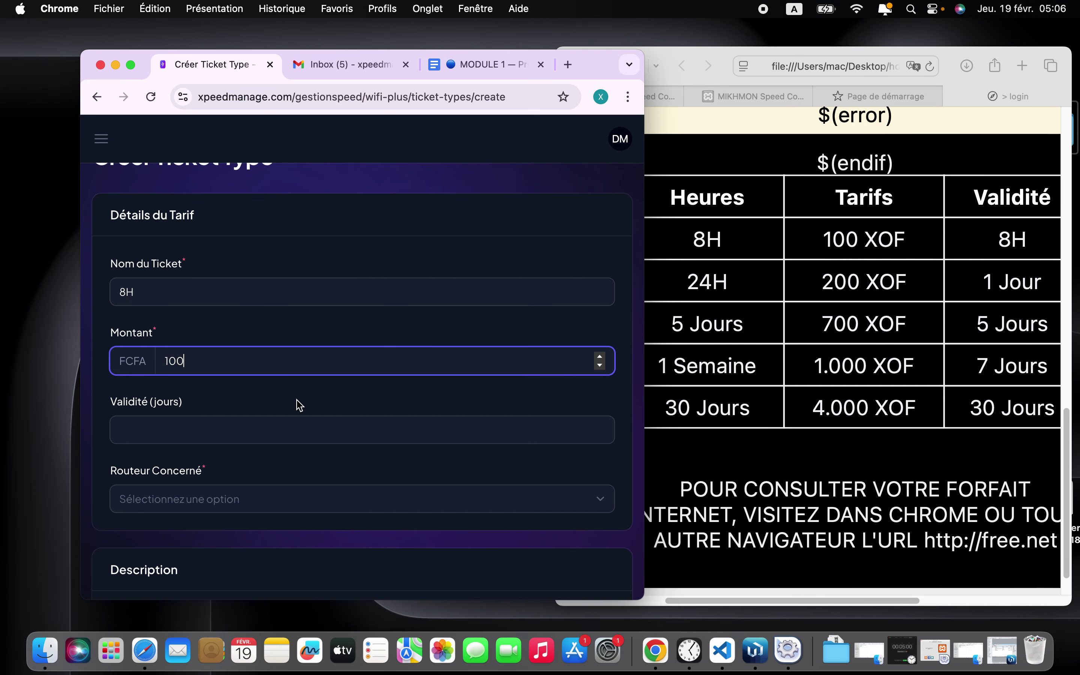
left_click(274, 432)
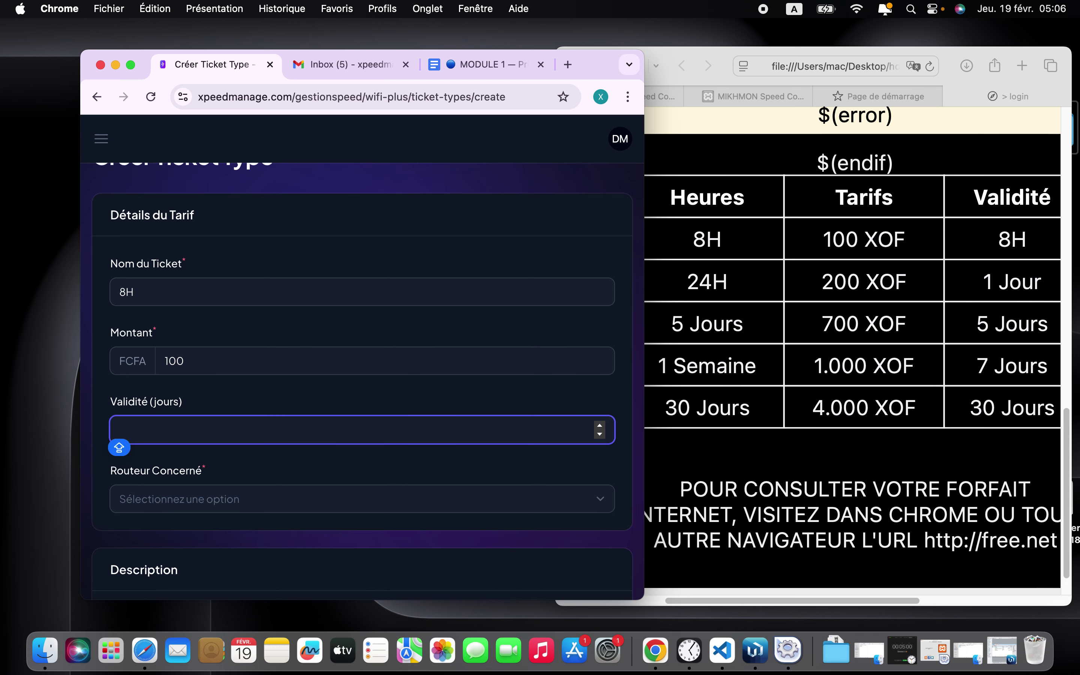
type("1")
key("Caps_Lock")
left_click(214, 502)
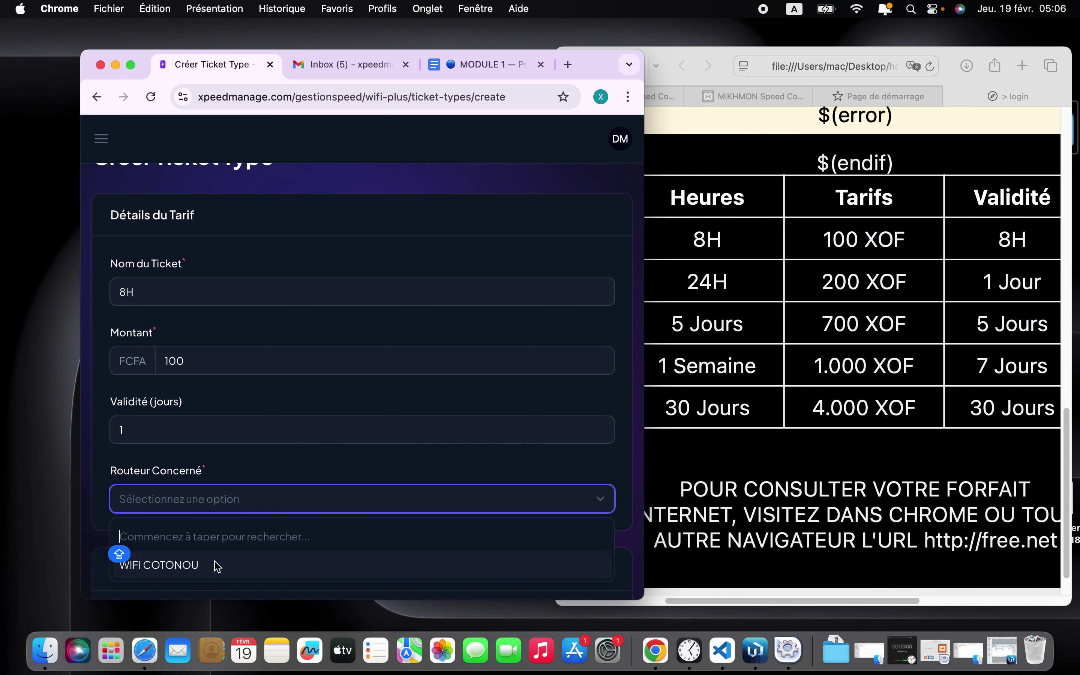
left_click(194, 567)
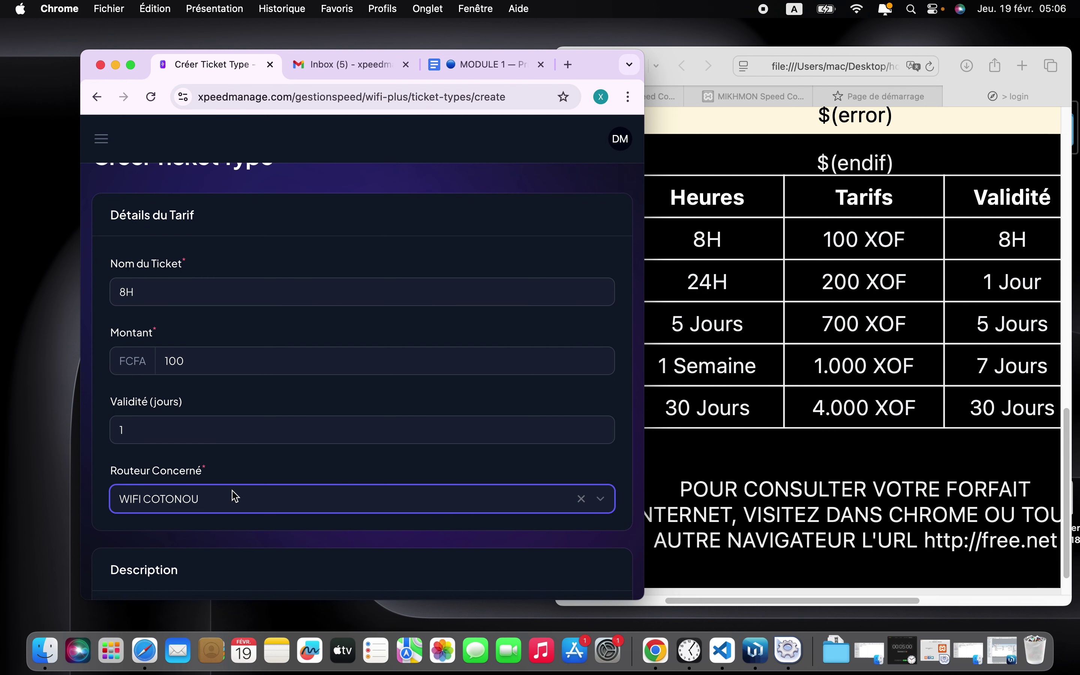
Review the ticket type form's optional Description field and its creation options.
scroll(232, 495, "down", 3)
left_click(224, 542)
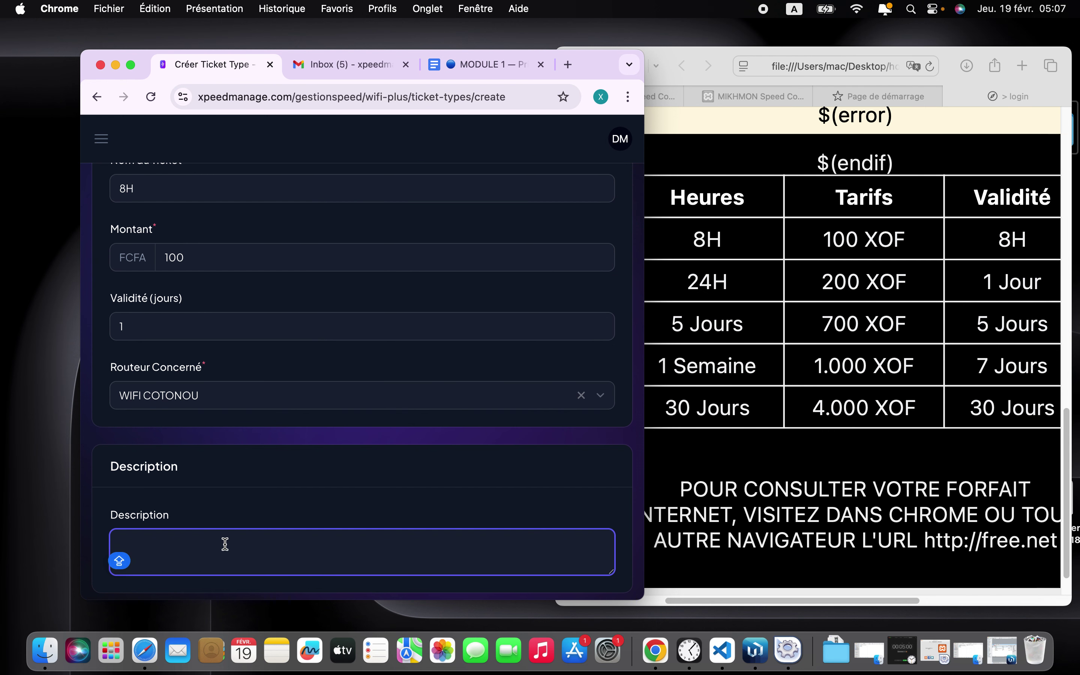
scroll(225, 543, "down", 2)
key("Caps_Lock")
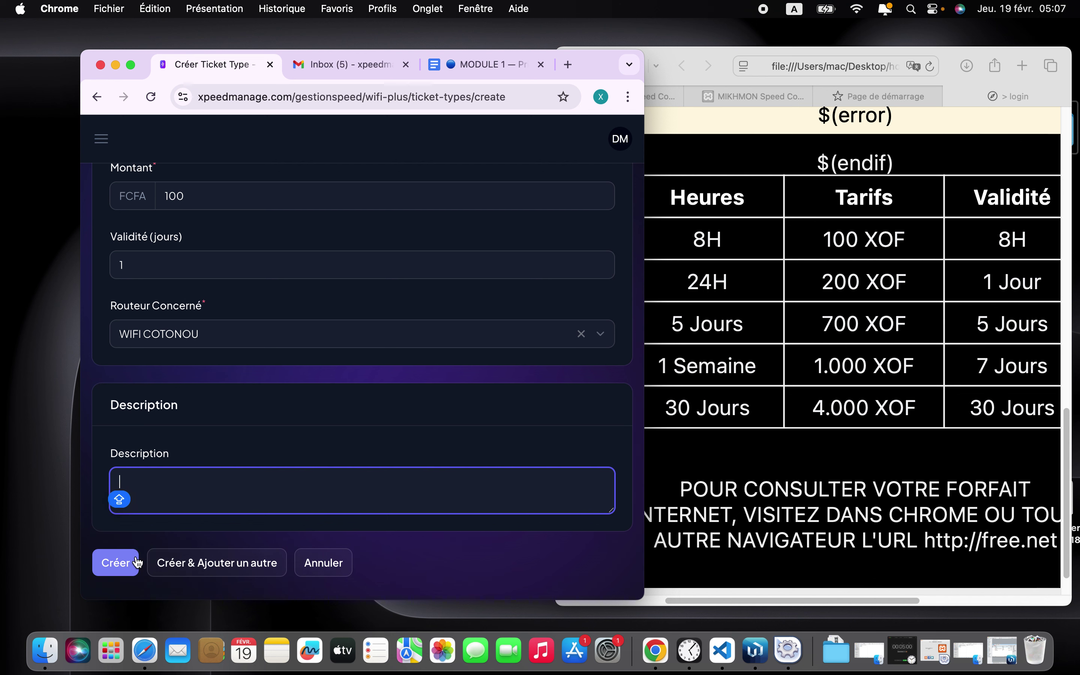
left_click(136, 563)
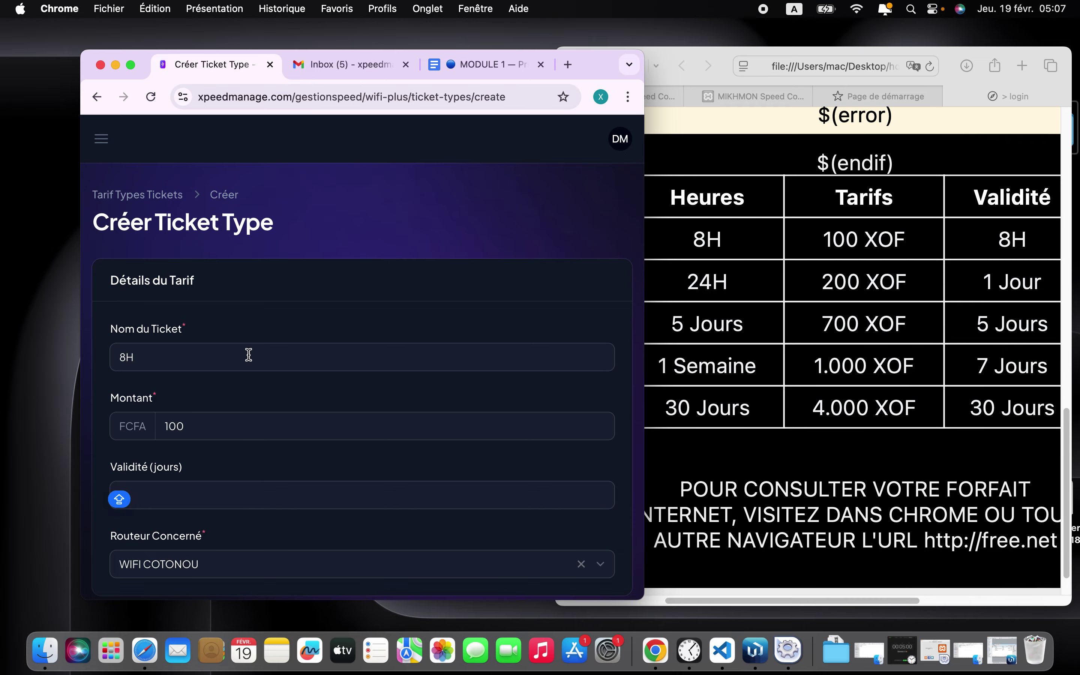
Change the ticket type's name to 24 and its amount to 200 FCFA.
double_click(126, 357)
type("24")
left_click(193, 427)
key("BackSpace")
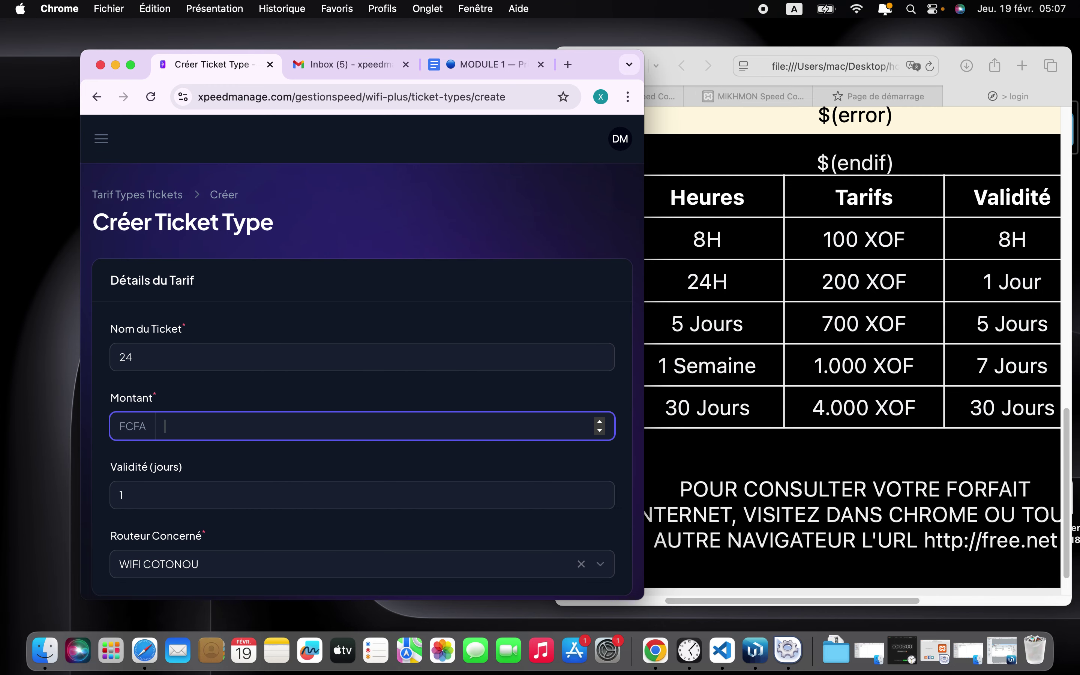
scroll(241, 523, "down", 5)
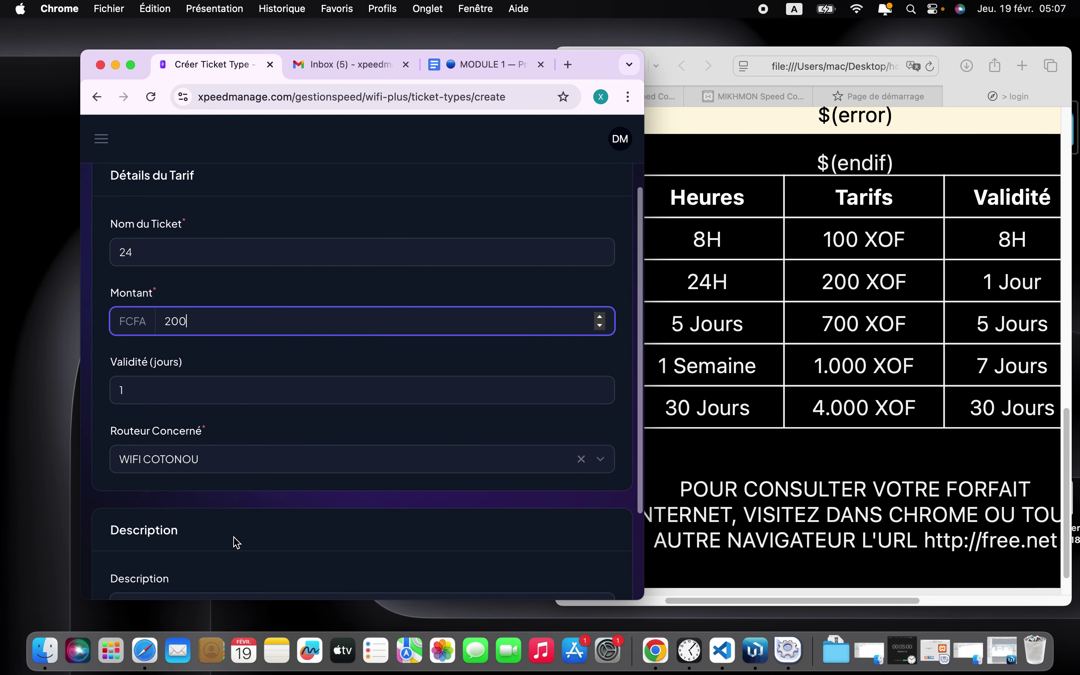
left_click(209, 570)
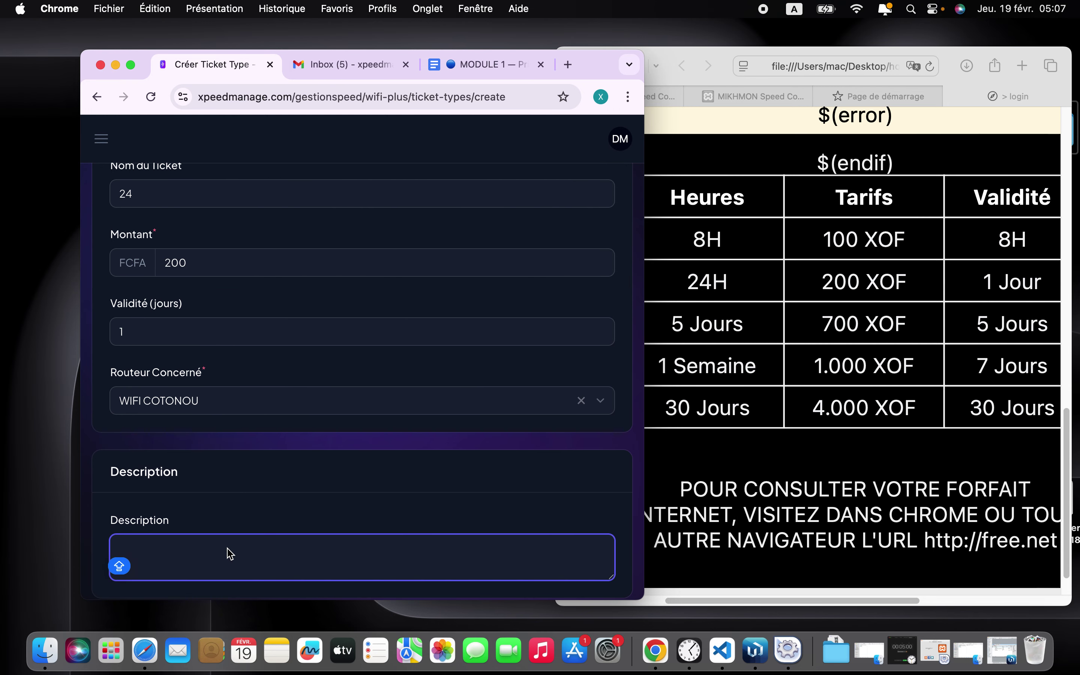
Set the ticket type's name to 30 Jours and its amount to 4000 FCFA.
scroll(275, 333, "up", 5)
left_click(152, 354)
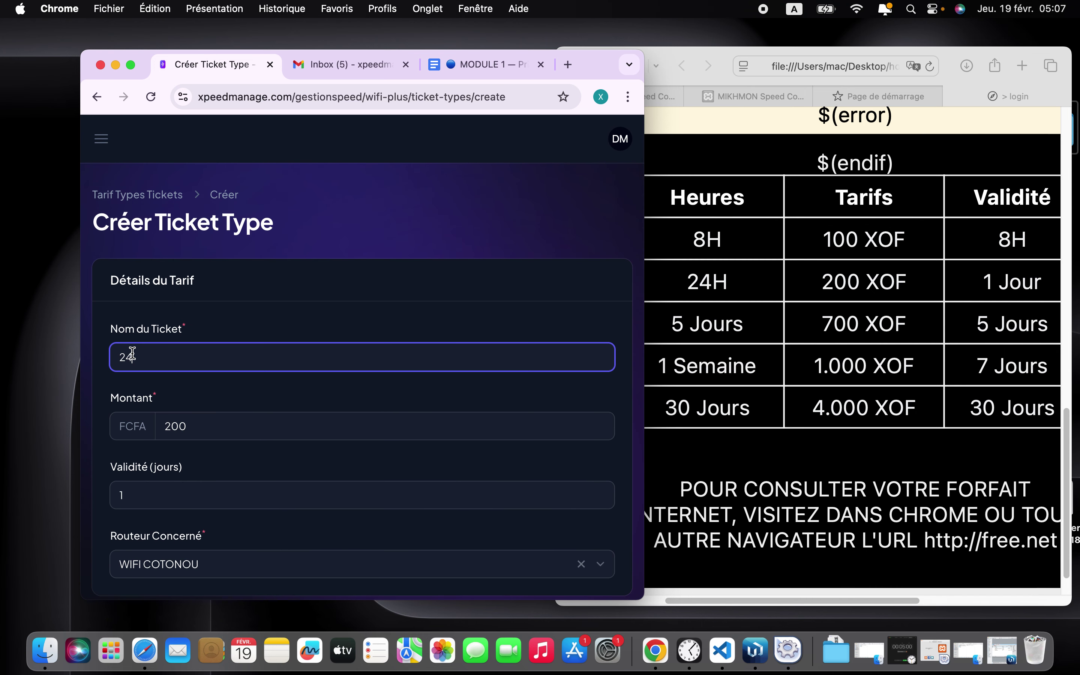
key("super+a")
type("30 Jours")
left_click(202, 425)
key("super+a")
type("4000")
Set the validity to 30 days, leave the description empty and create the ticket type.
scroll(169, 491, "down", 2)
left_click(166, 442)
key("BackSpace")
type("3")
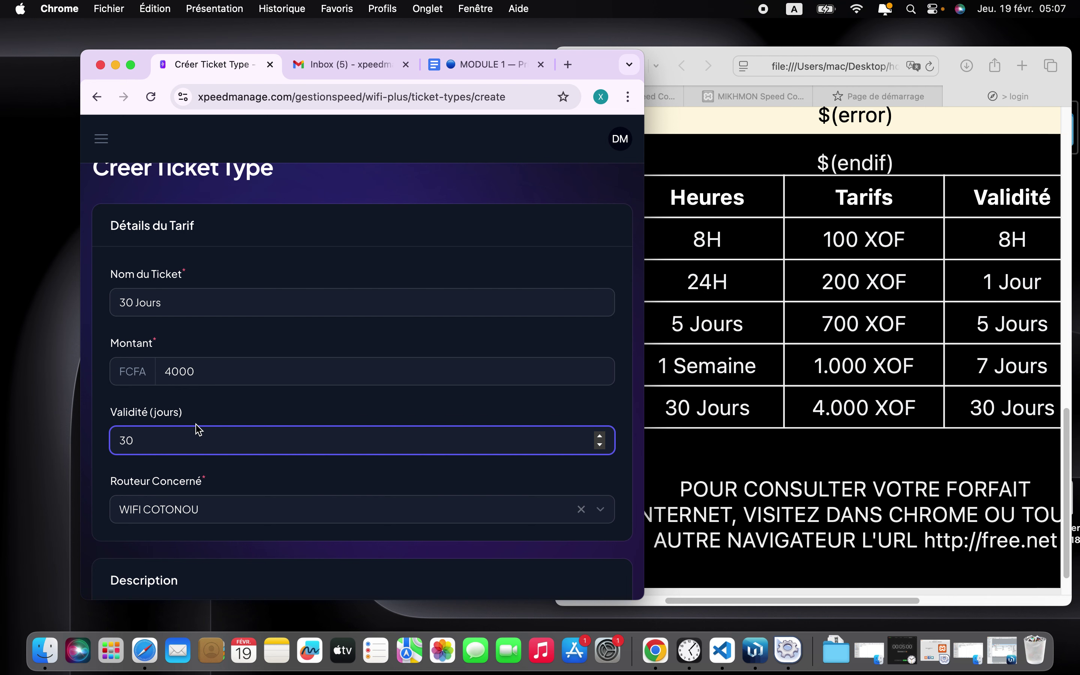
scroll(199, 429, "down", 5)
left_click(176, 514)
left_click(115, 574)
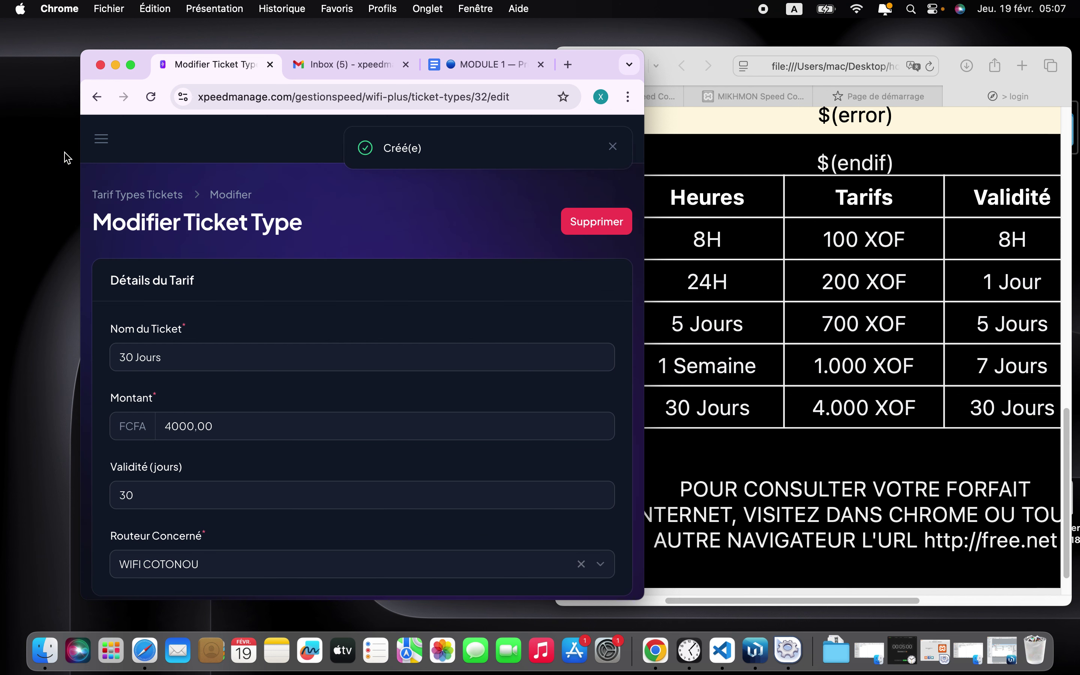
Open the Tarif Types Tickets list and examine the stock, reservation and sales columns of each ticket type.
left_click(101, 139)
left_click(176, 378)
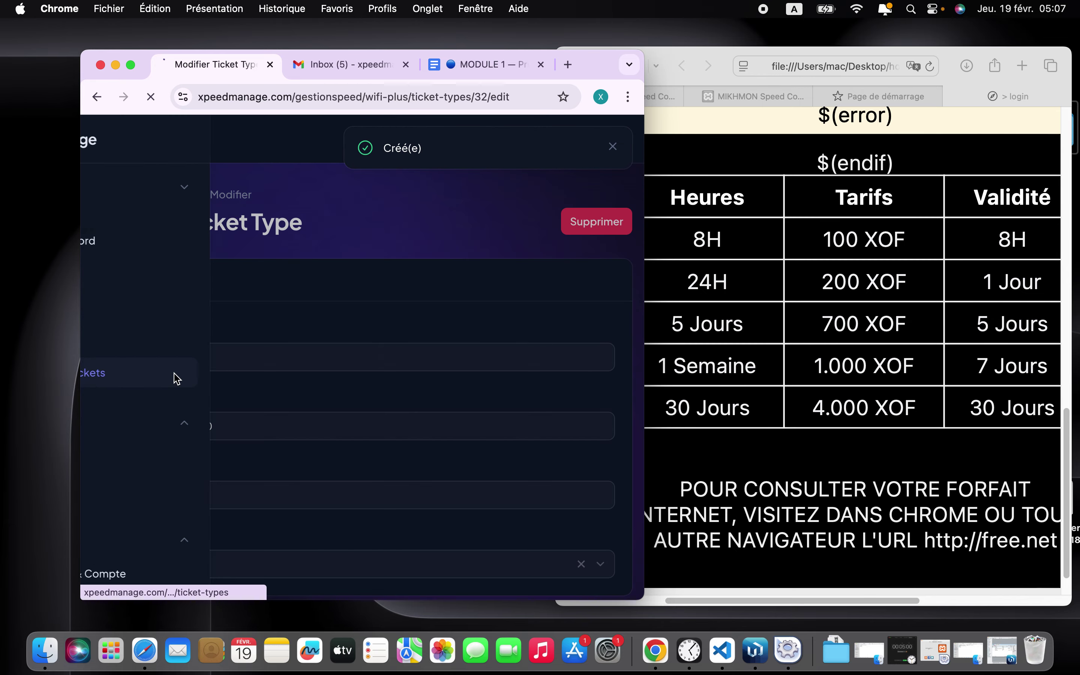
scroll(504, 523, "down", 8)
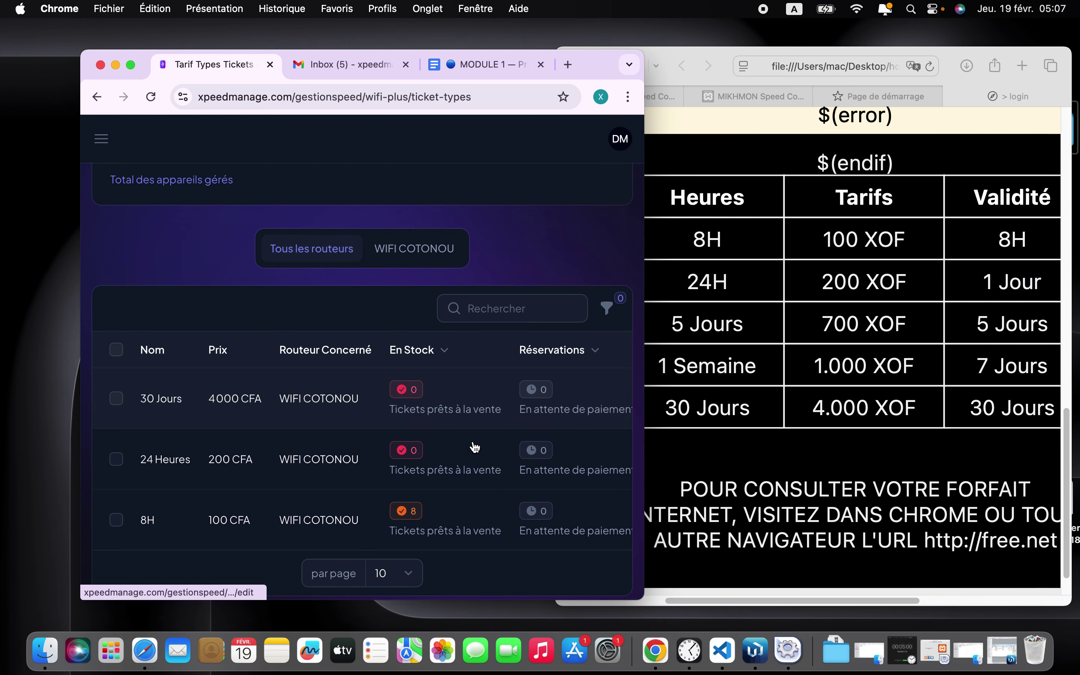
scroll(474, 448, "right", 4)
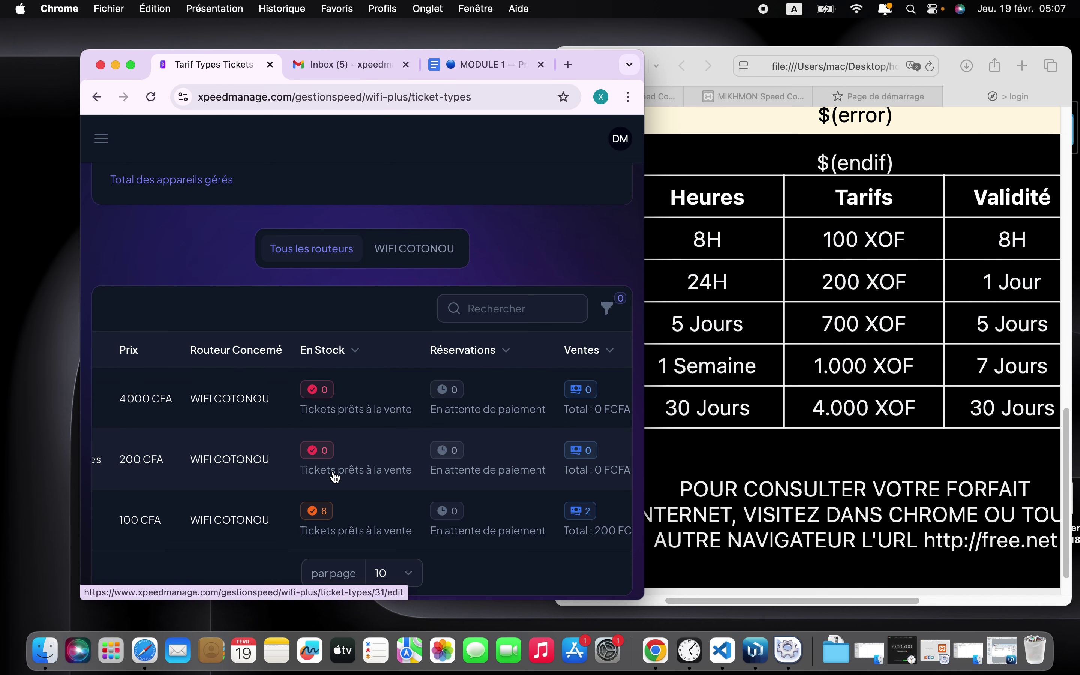
scroll(335, 476, "right", 3)
scroll(335, 477, "right", 8)
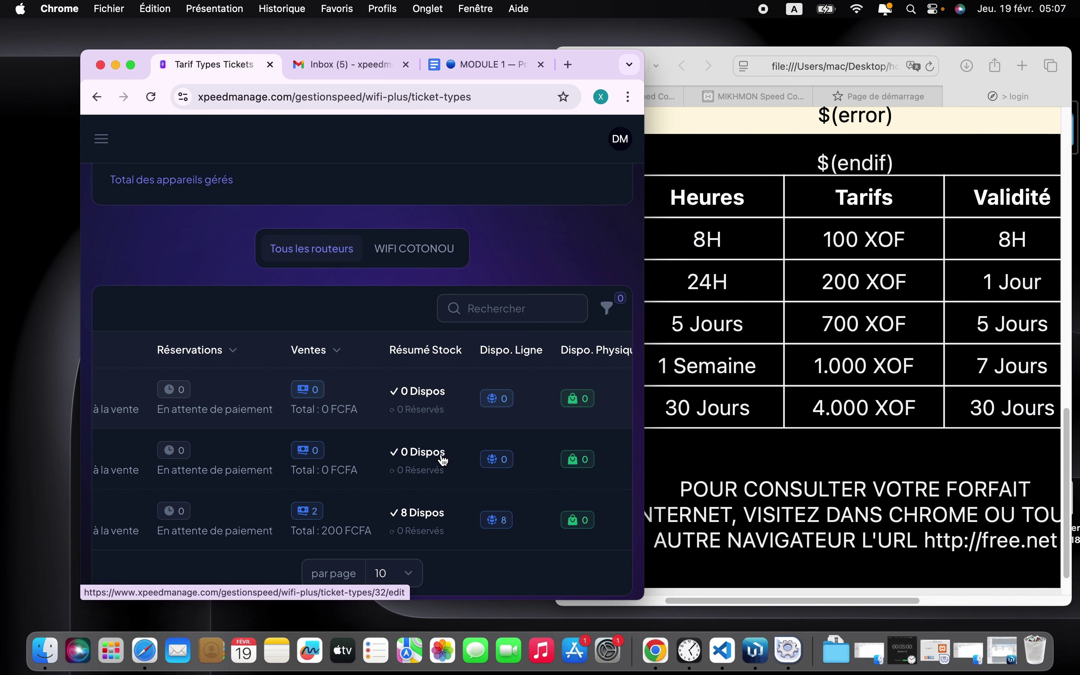
scroll(446, 473, "right", 5)
scroll(447, 477, "right", 8)
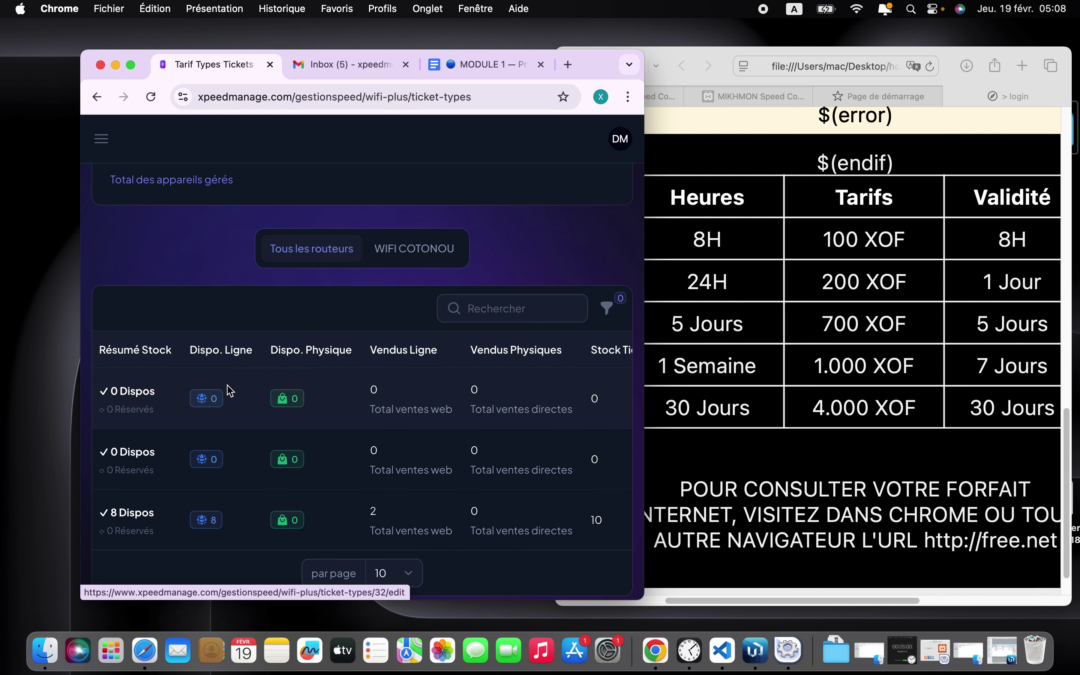
scroll(415, 446, "right", 7)
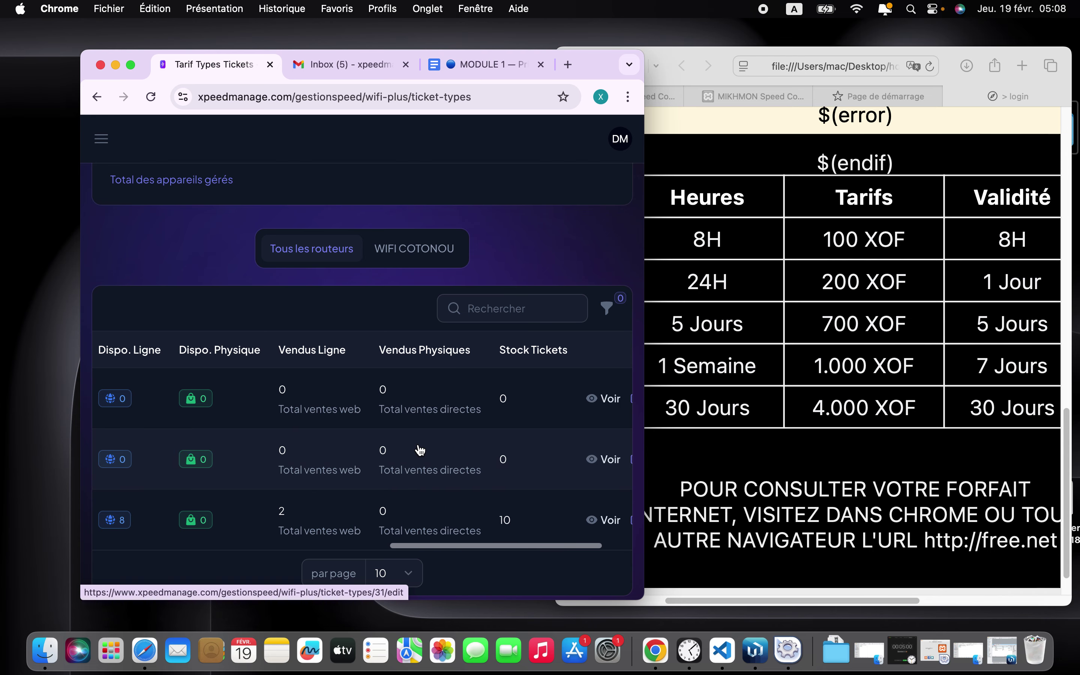
scroll(419, 449, "left", 15)
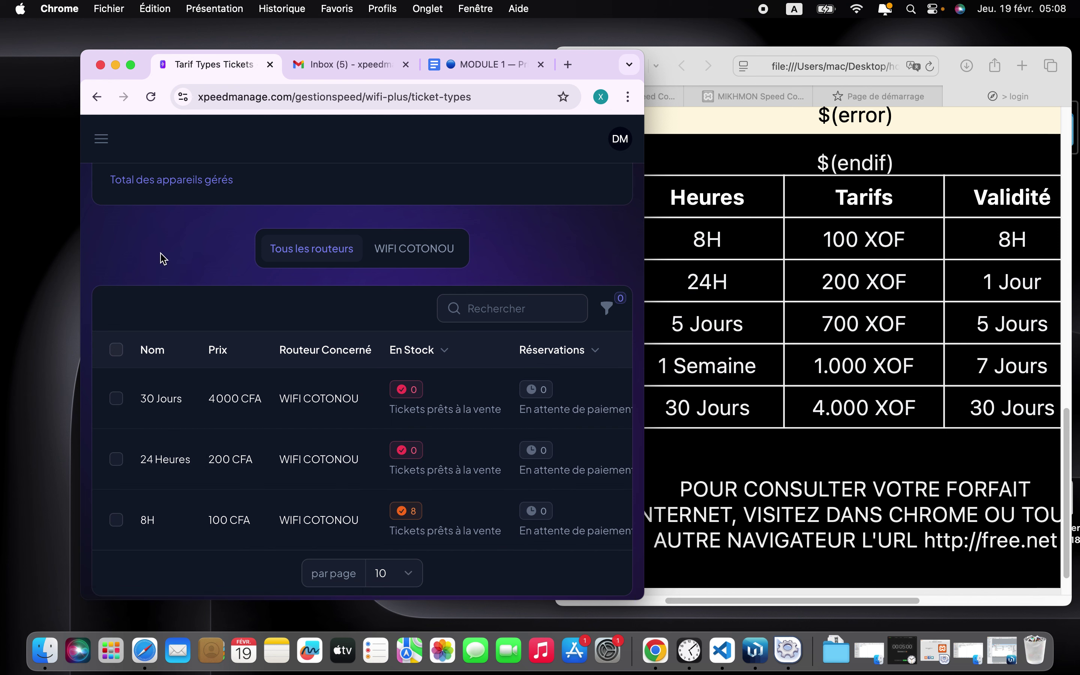
Open the Code Portail Captif of the WIFI COTONOU router from the router list and select all of its HTML code.
scroll(169, 277, "up", 4)
left_click(101, 152)
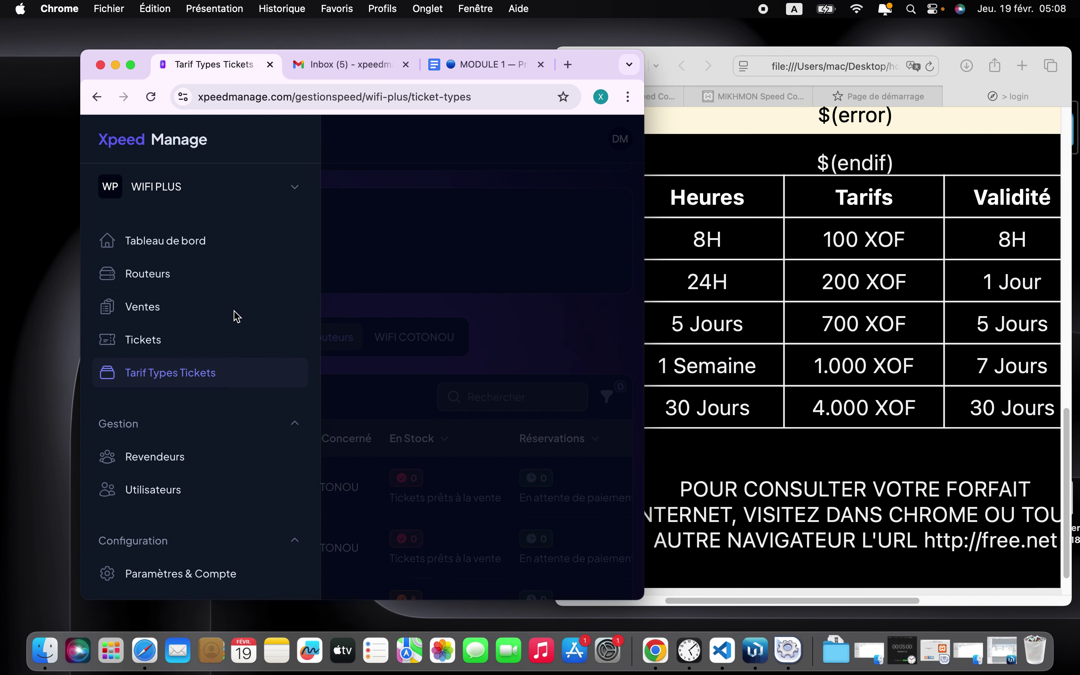
left_click(182, 276)
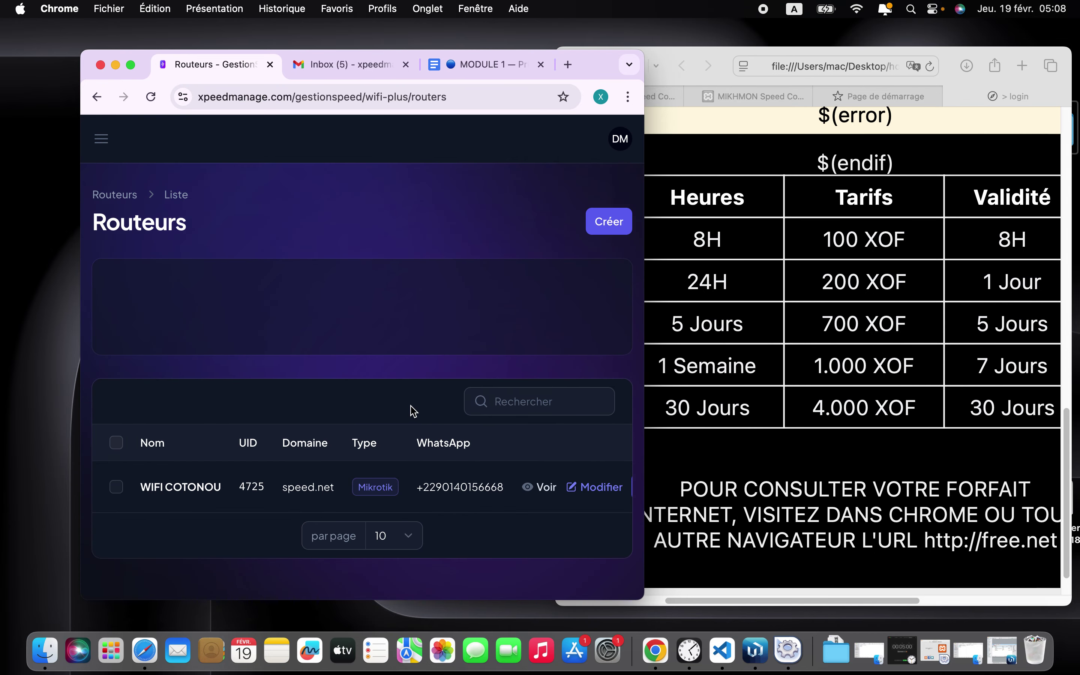
scroll(391, 469, "down", 3)
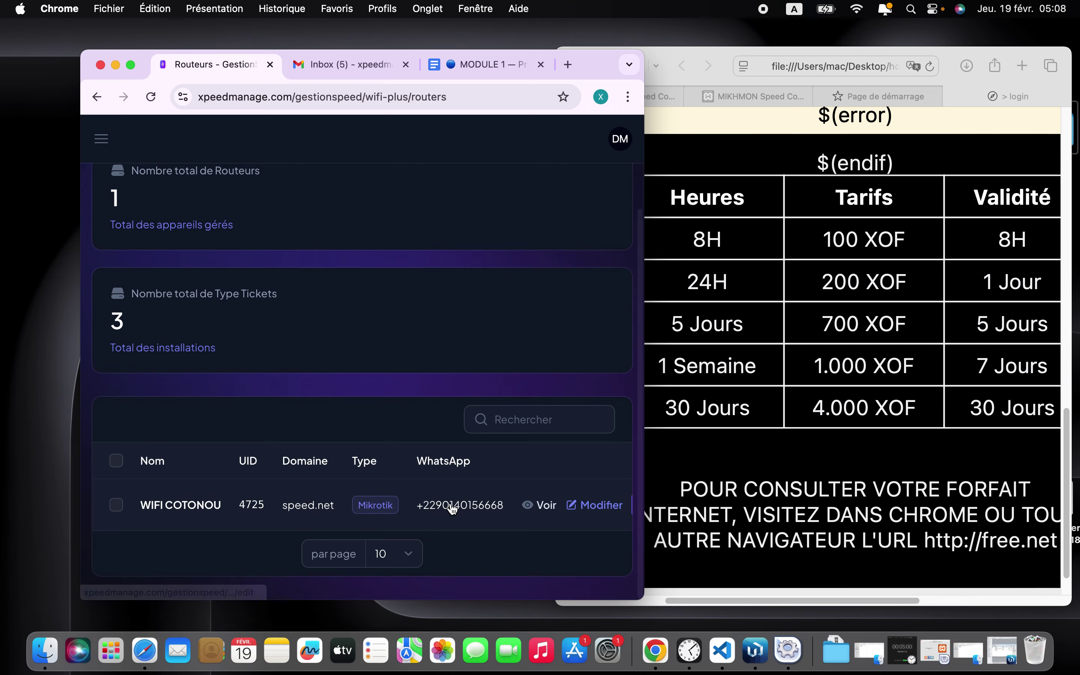
scroll(491, 506, "right", 3)
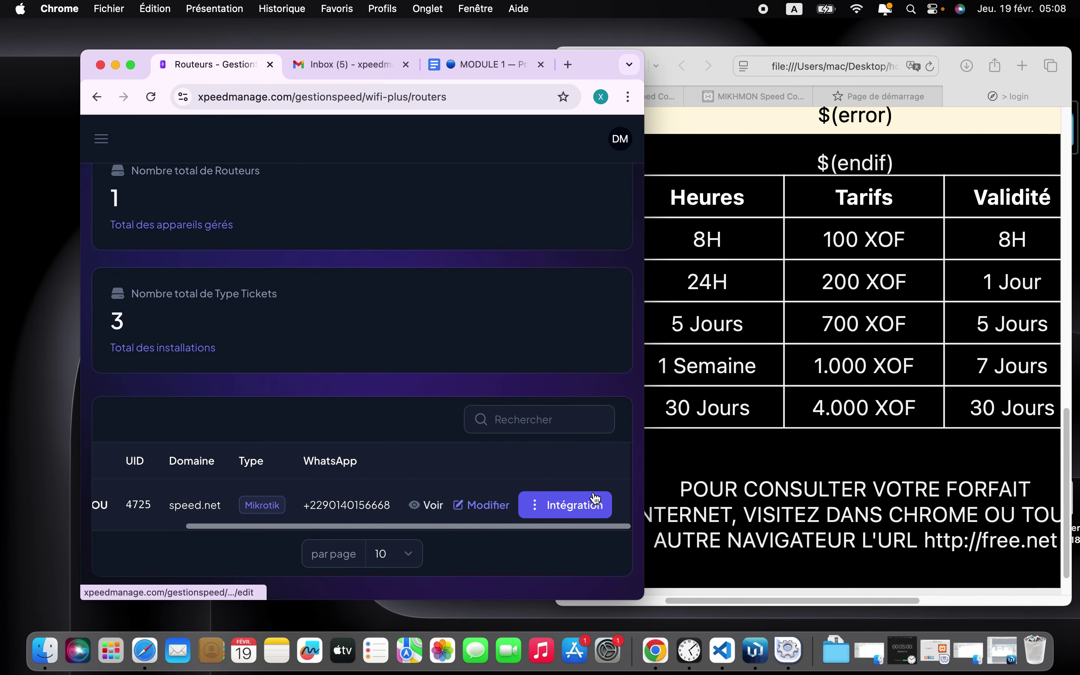
left_click(578, 515)
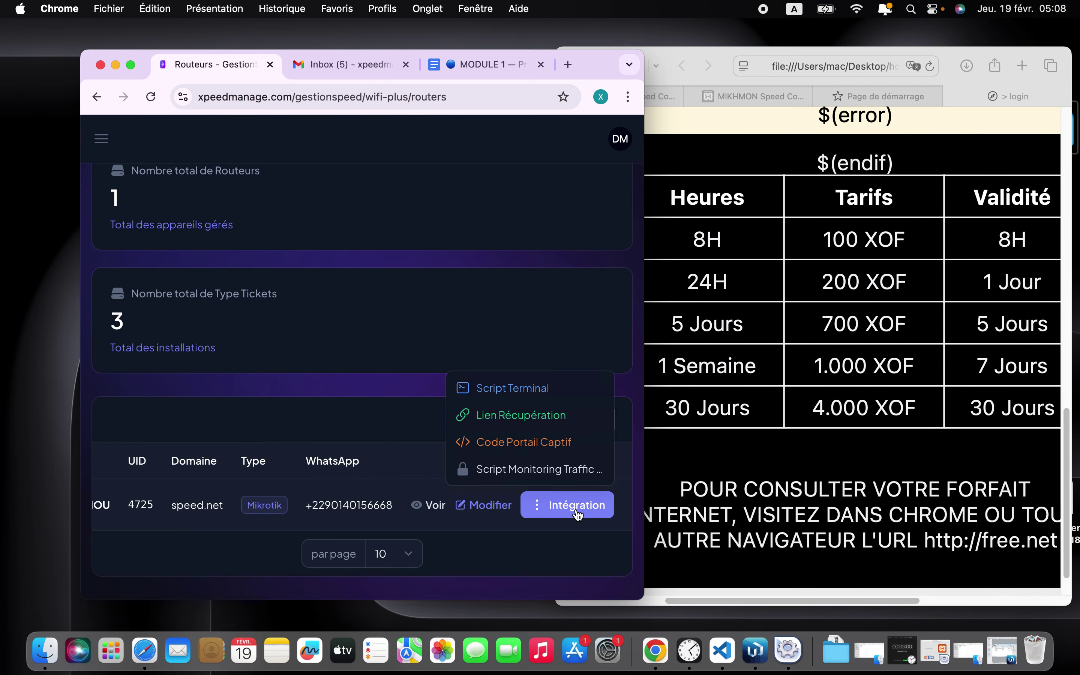
left_click(550, 446)
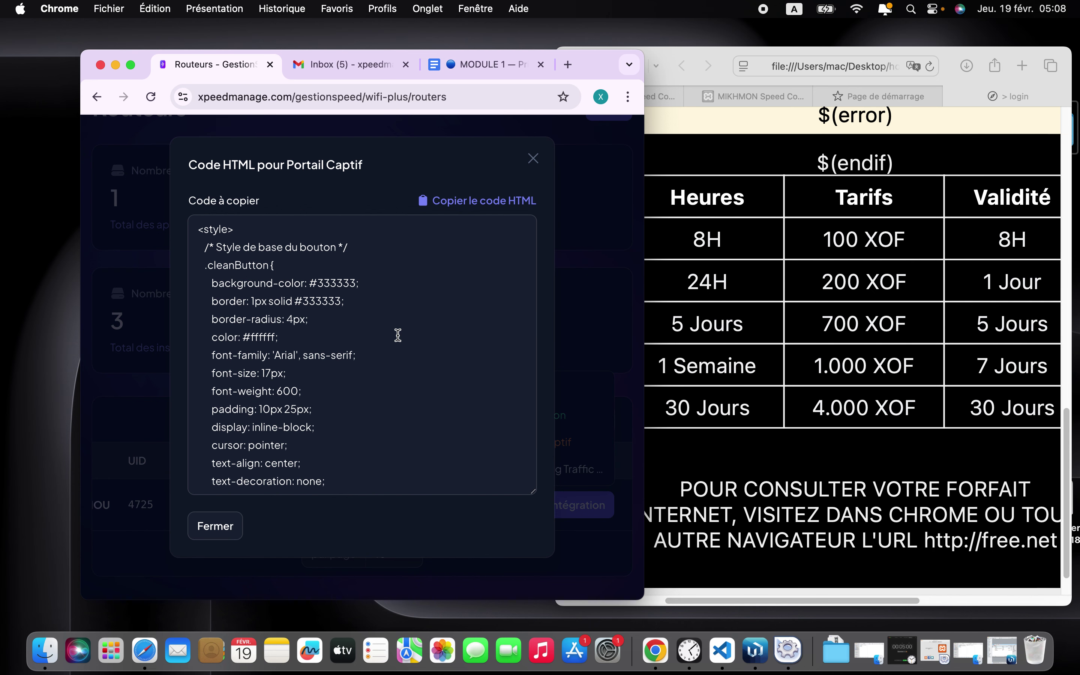
left_click_drag(199, 235, 330, 555)
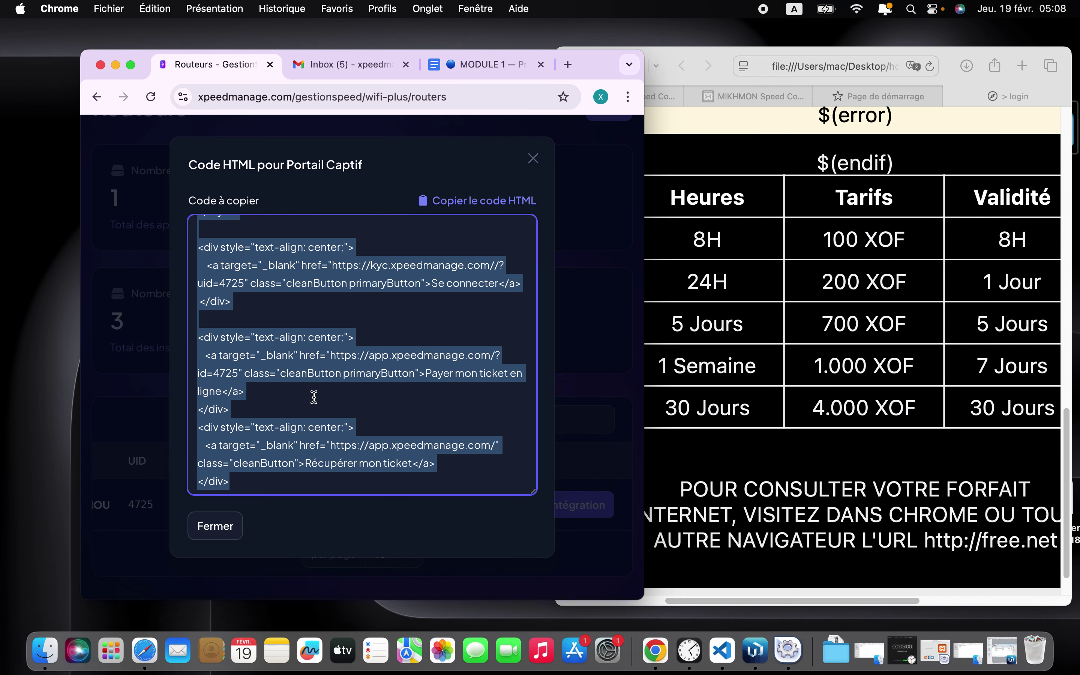
scroll(314, 397, "up", 15)
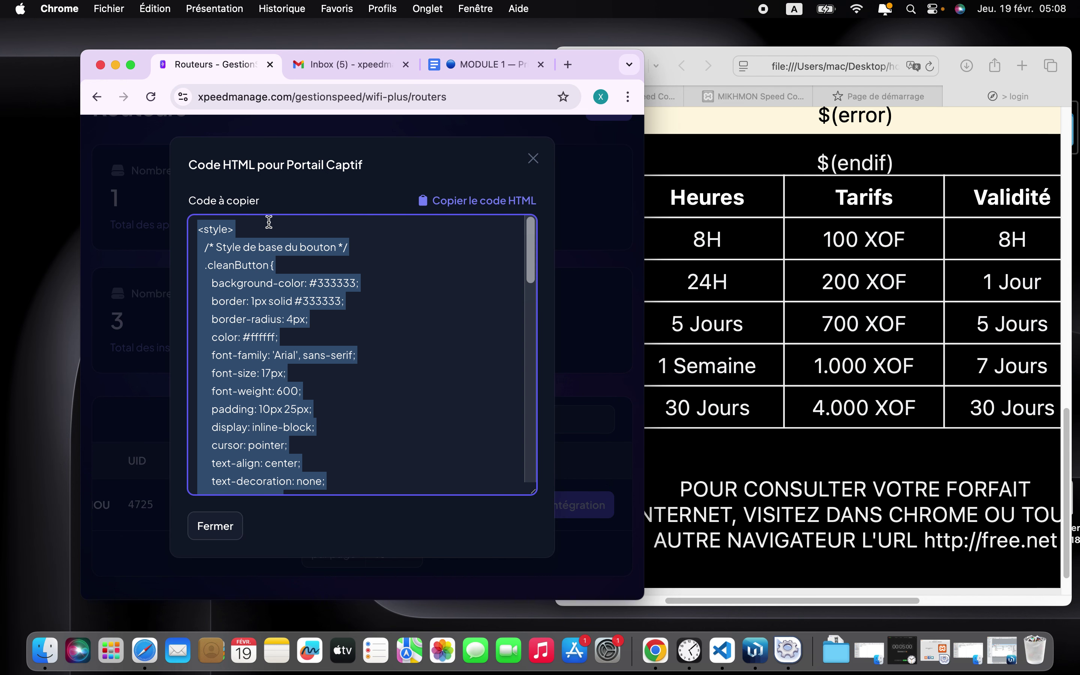
Minimize the Safari window showing the hotspot login page, keeping the Chrome window with the portal code open.
left_click(115, 66)
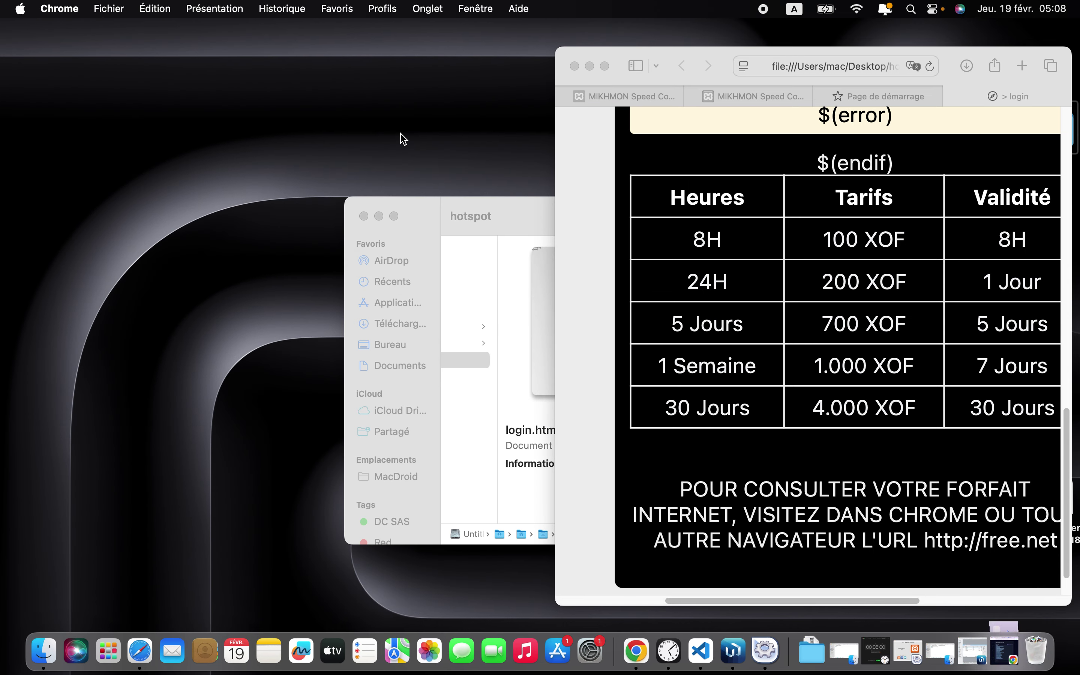
left_click(1004, 649)
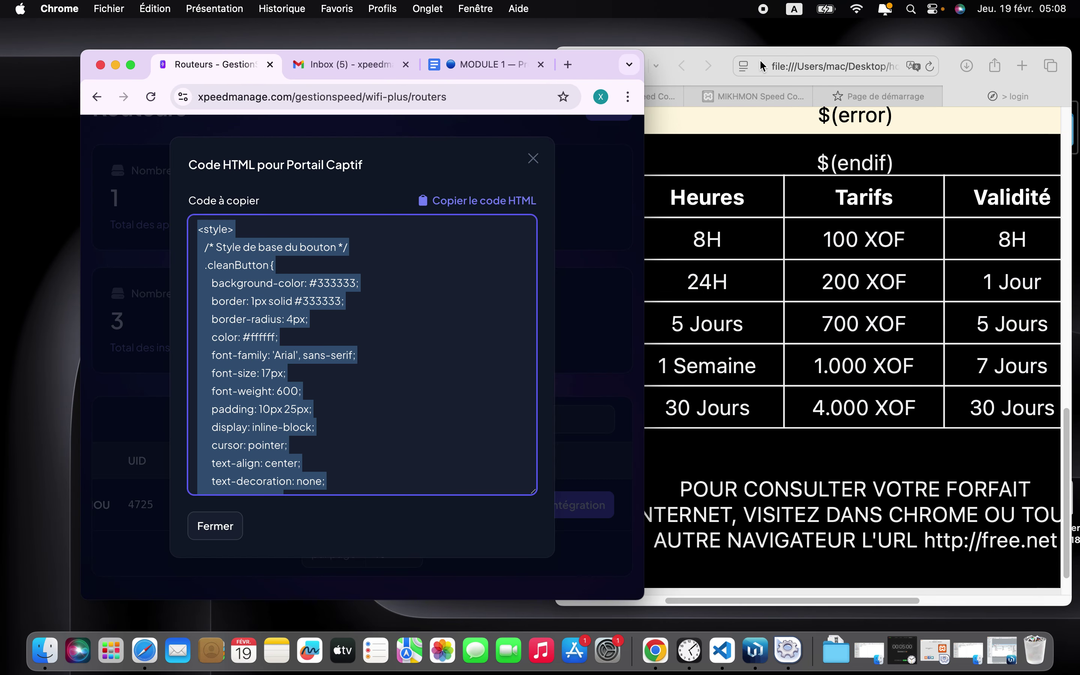
left_click(726, 60)
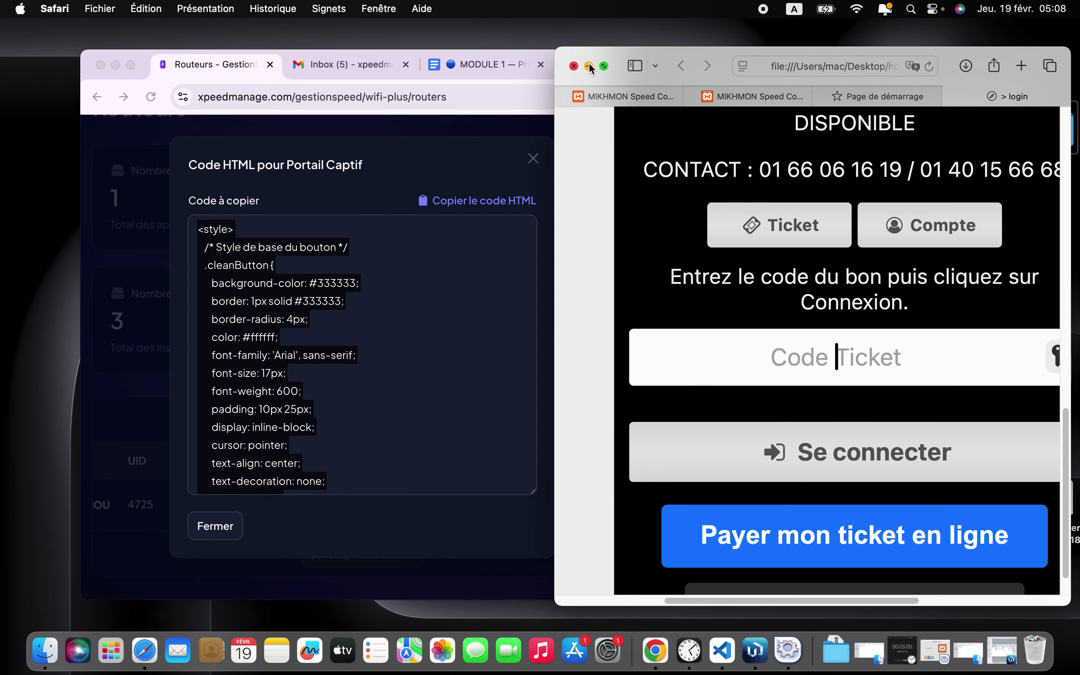
left_click(589, 62)
key("ctrl+Right")
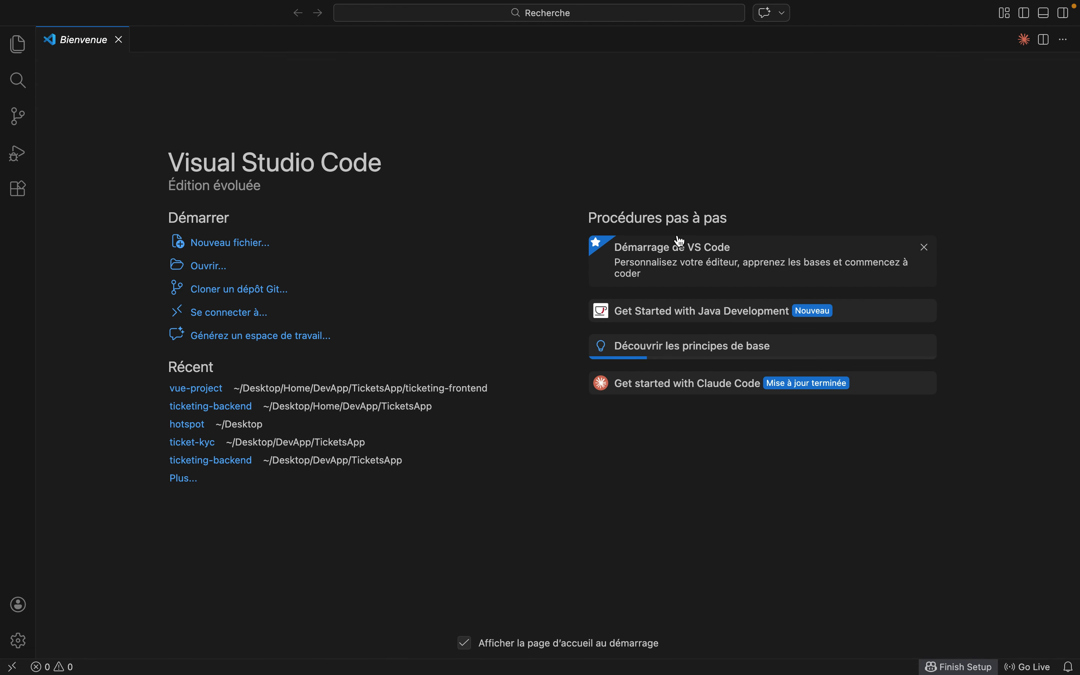
key("ctrl+Left")
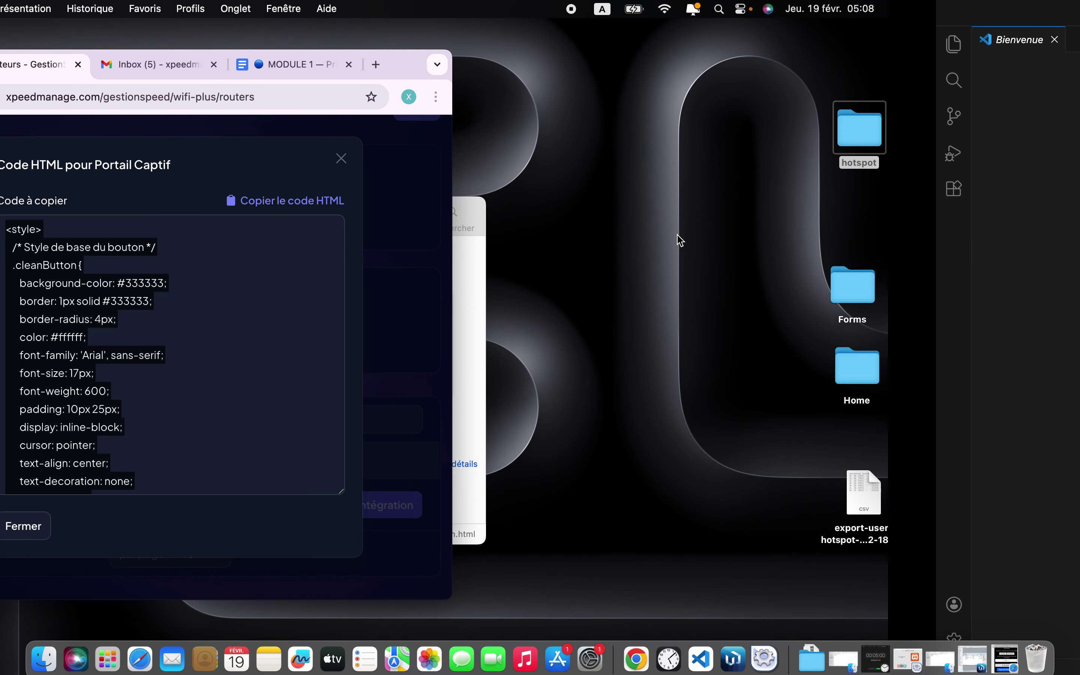
key("ctrl+Right")
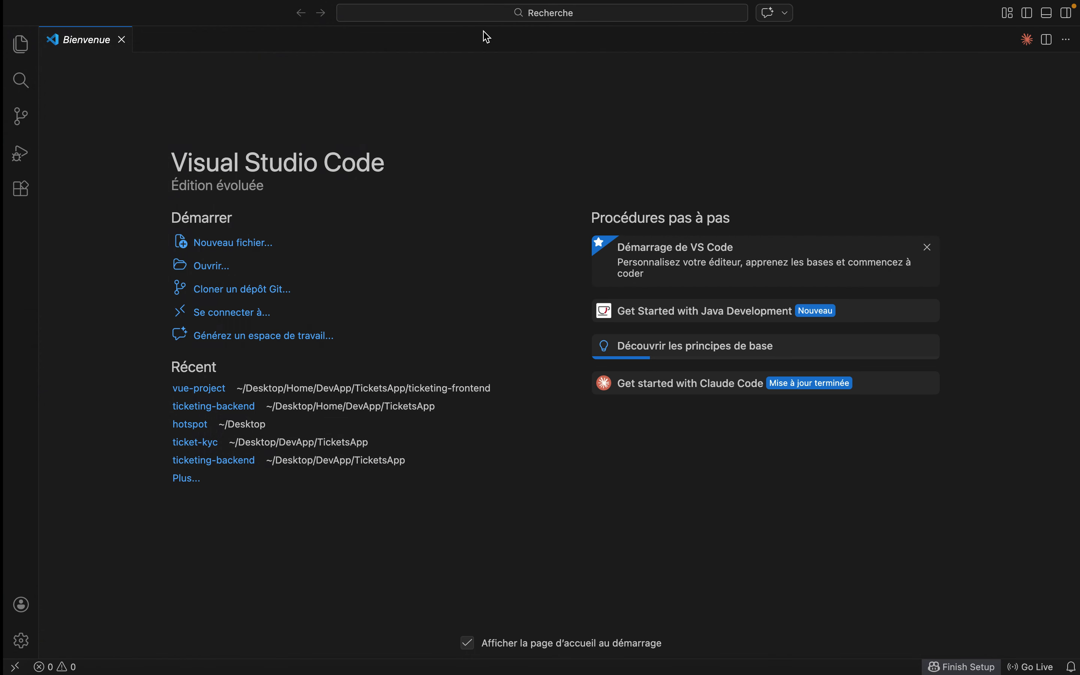
key("ctrl+Left")
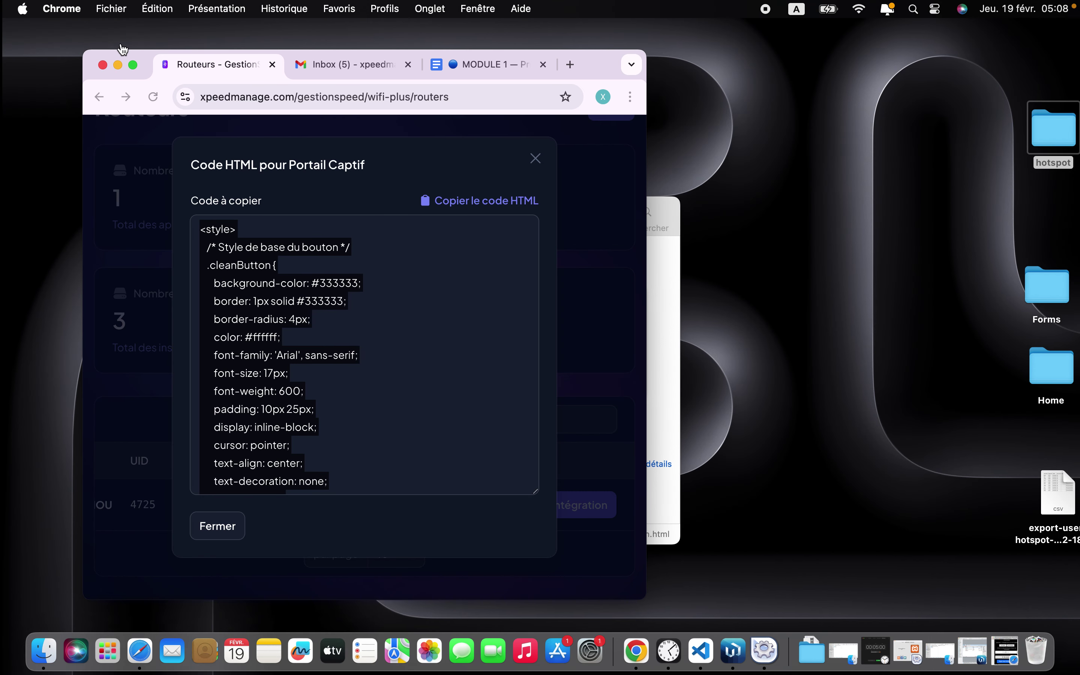
left_click(279, 292)
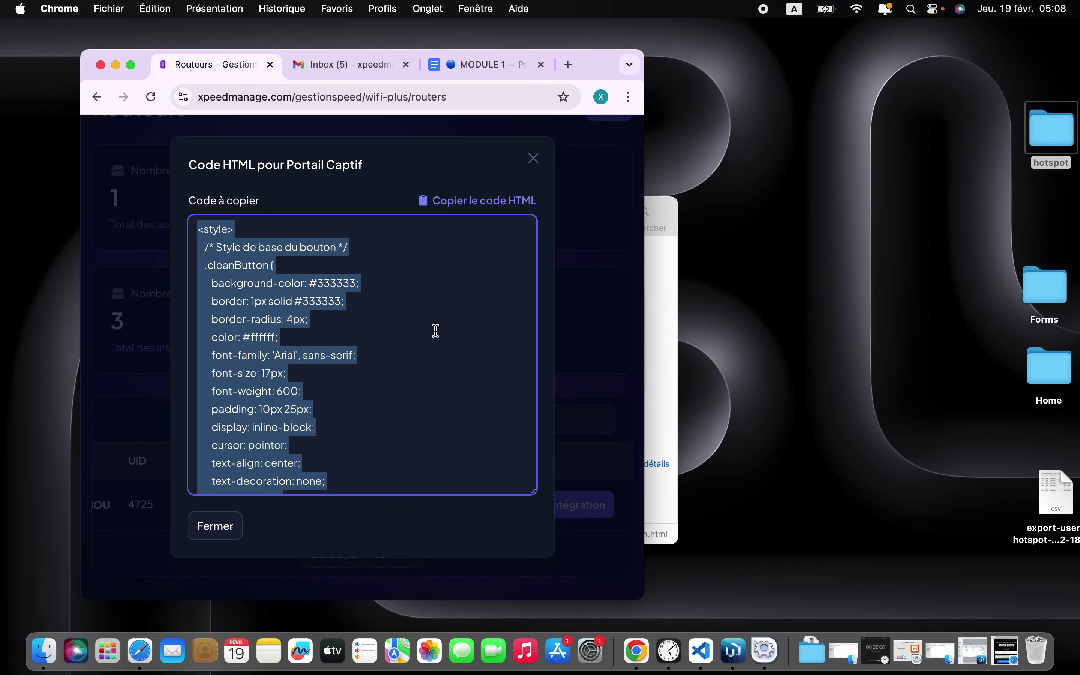
Switch to Visual Studio Code and open the hotspot folder from the Bureau location.
key("ctrl+Right")
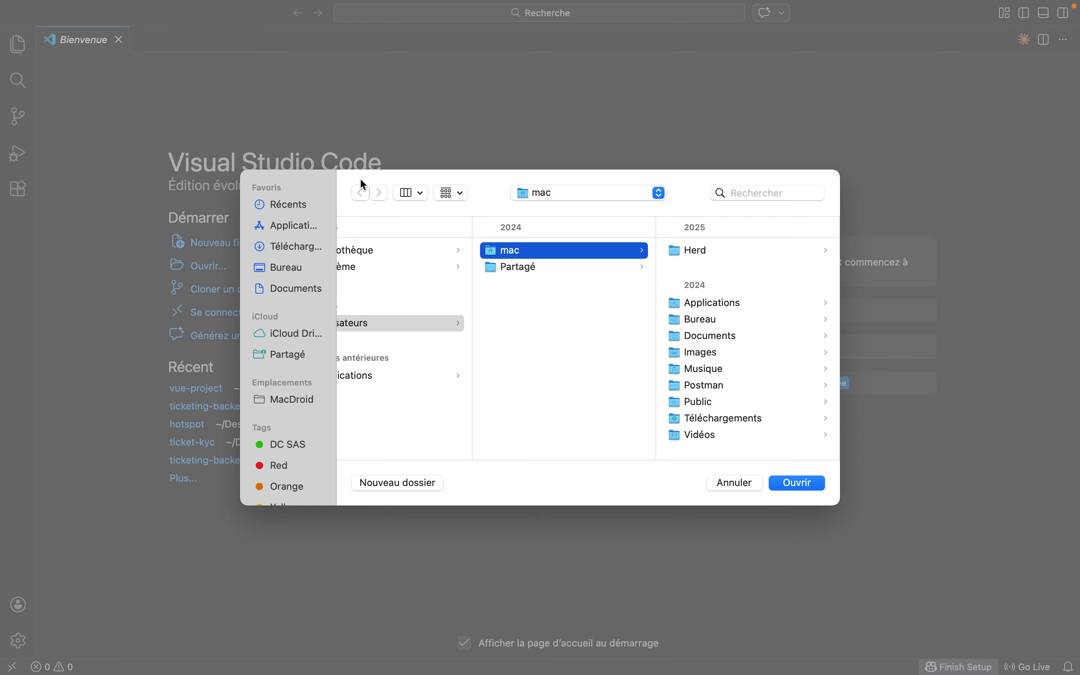
scroll(475, 344, "left", 2)
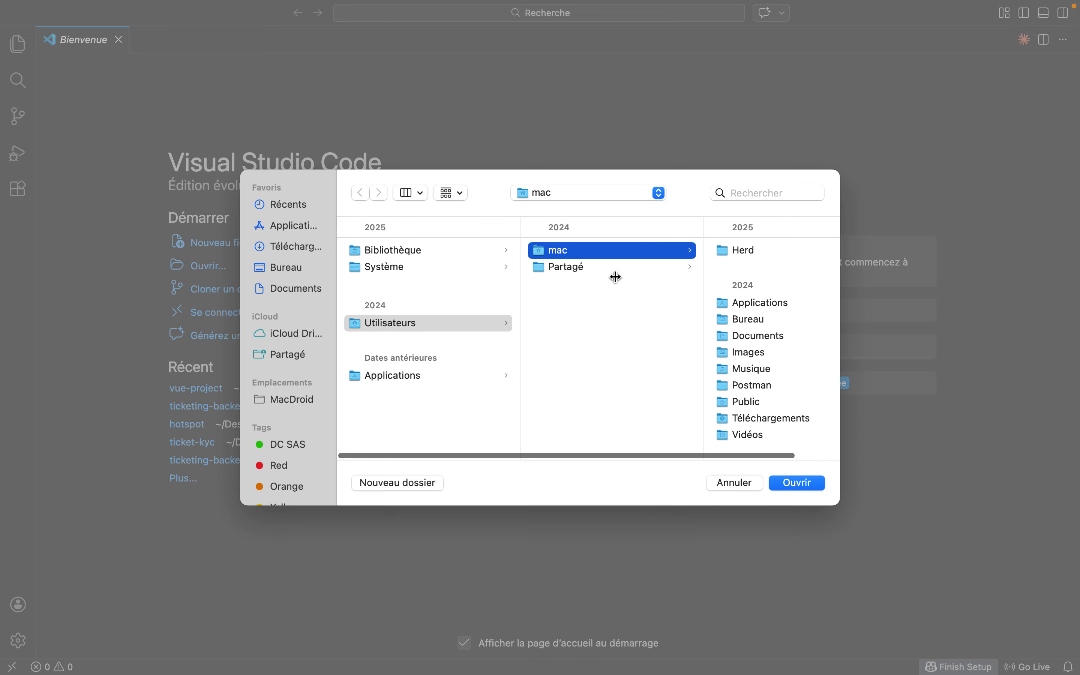
left_click(282, 268)
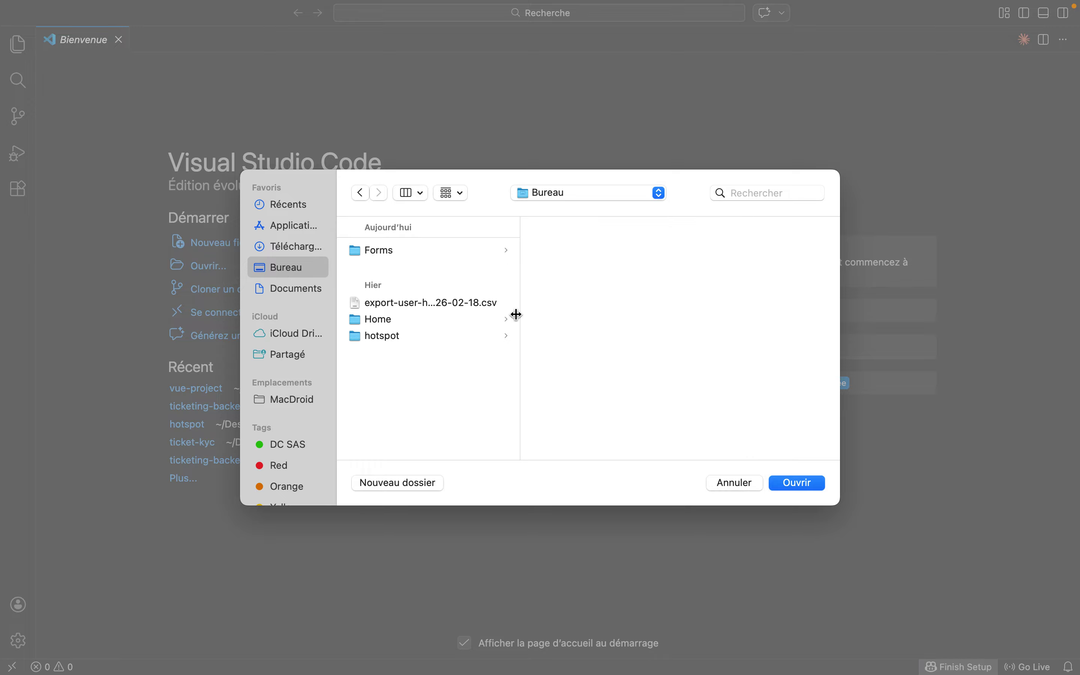
left_click(412, 322)
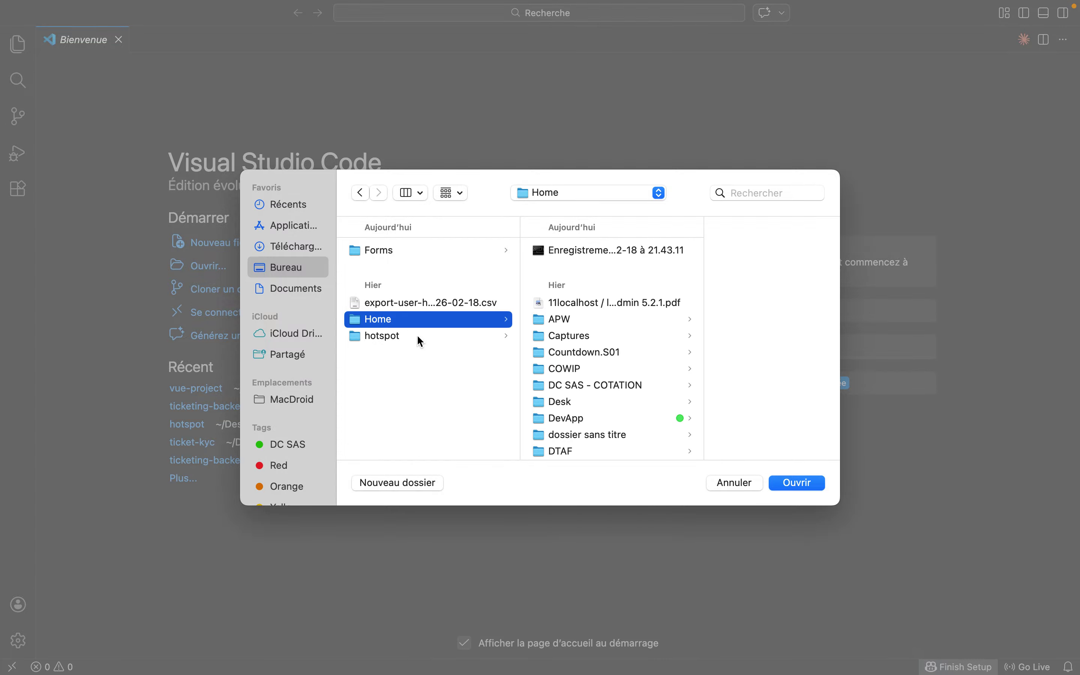
left_click(421, 340)
left_click(797, 484)
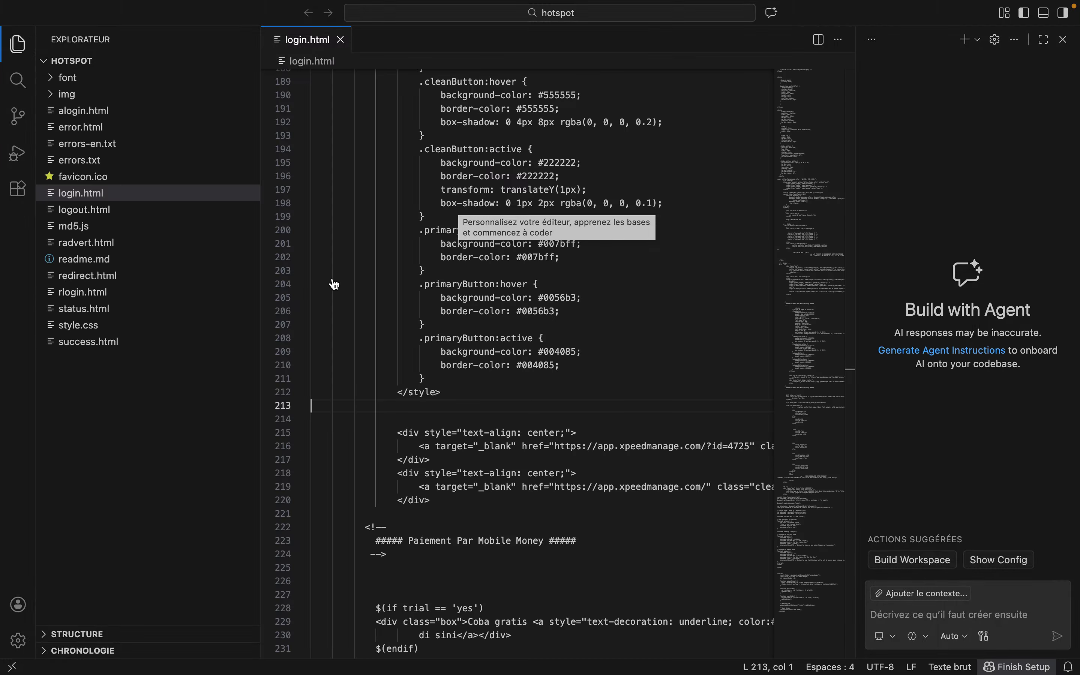
Locate the Paiement Par Mobile Money section in login.html and compare it with the portal code shown in Chrome.
scroll(490, 339, "up", 5)
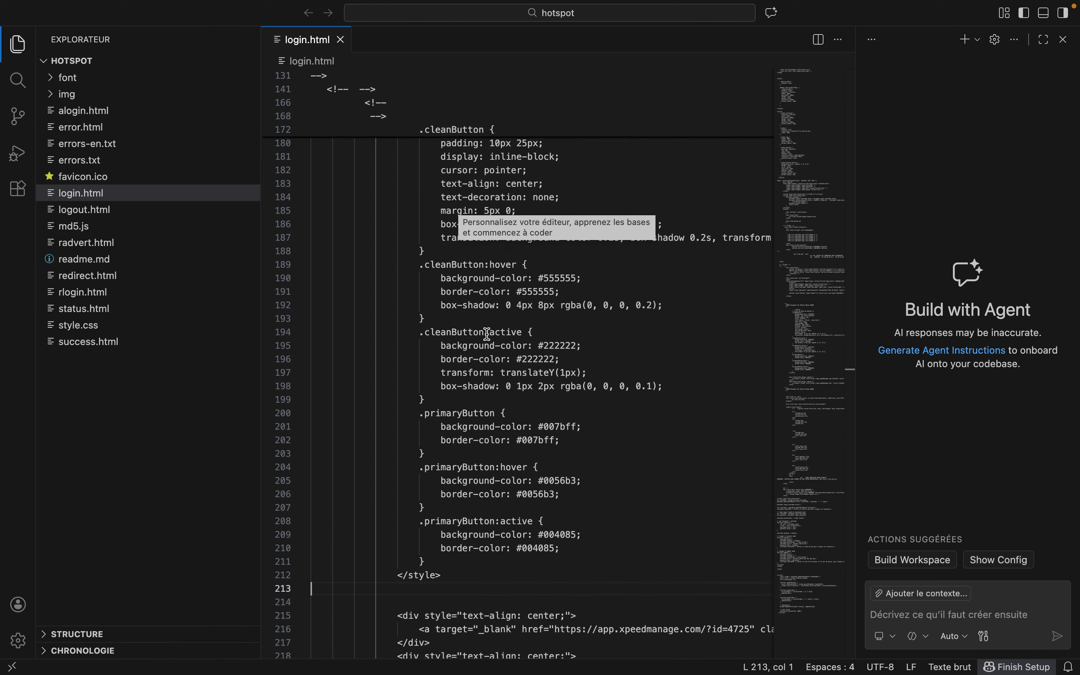
scroll(488, 334, "up", 3)
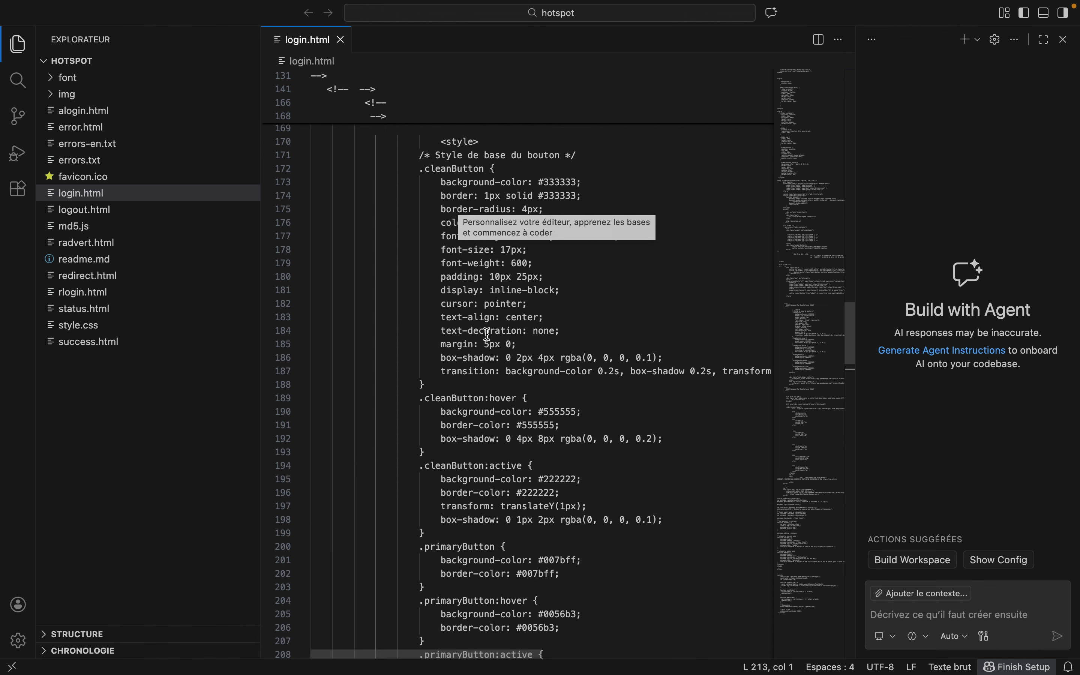
scroll(488, 334, "up", 5)
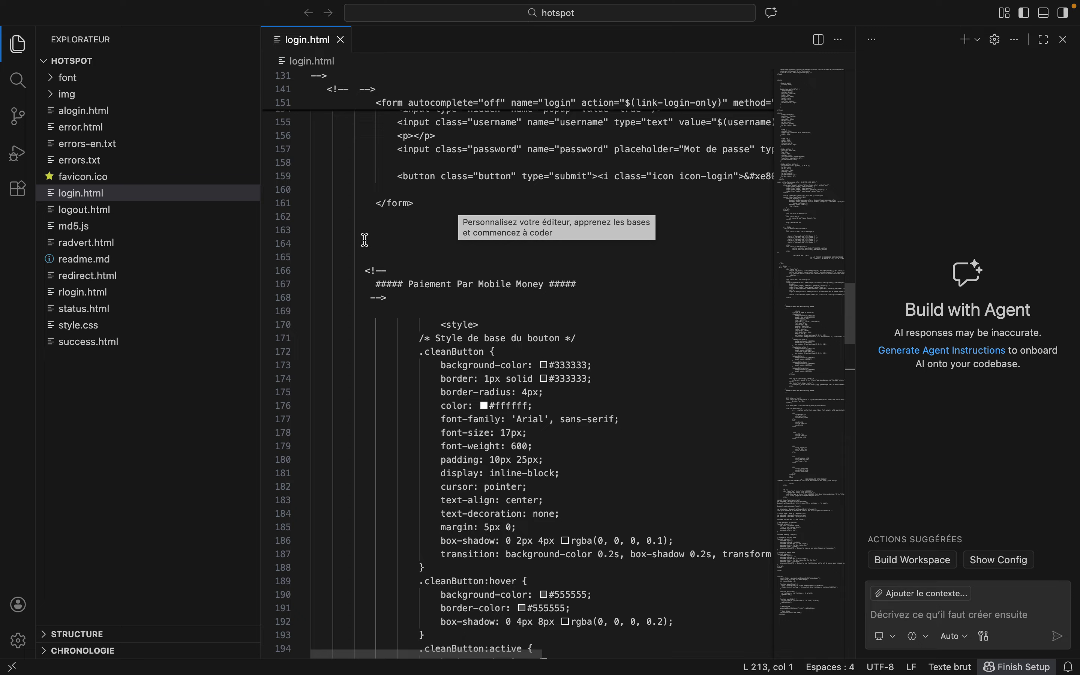
key("super+Tab")
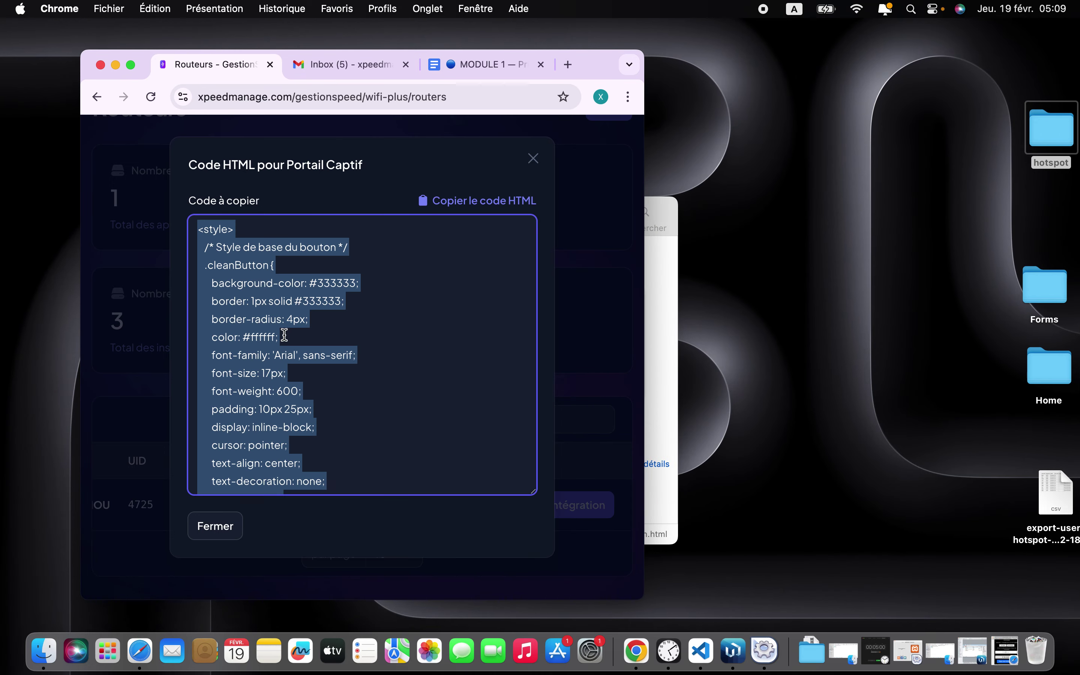
key("super+Tab")
scroll(435, 431, "down", 3)
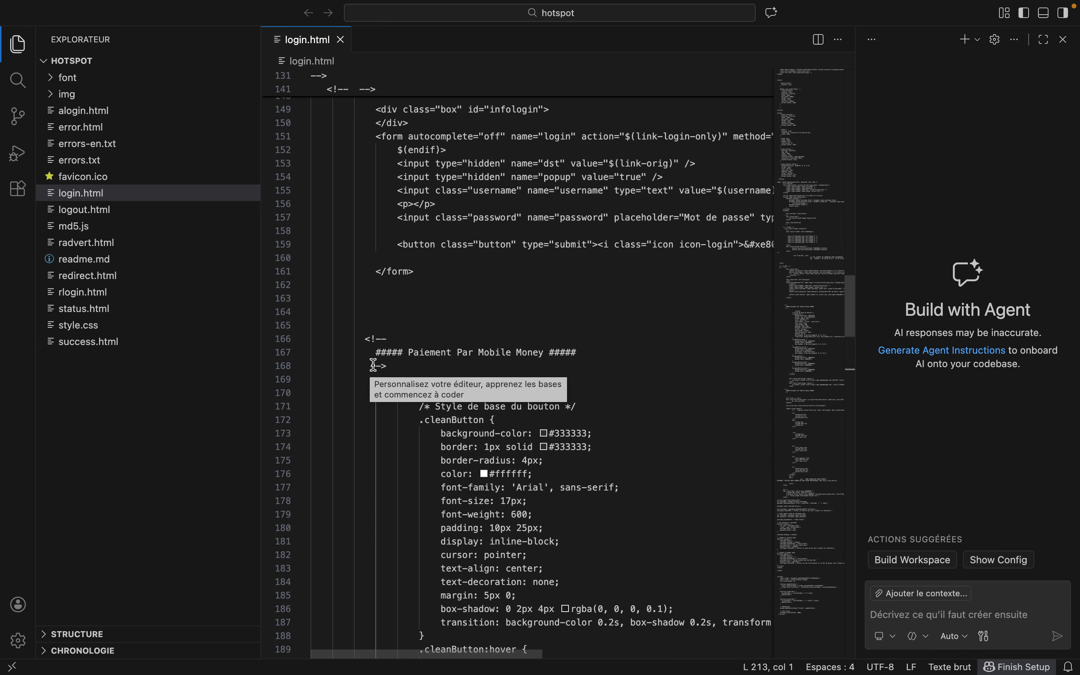
Select the Paiement Par Mobile Money block in login.html, from its opening comment through the last ticket link's closing div.
left_click(358, 340)
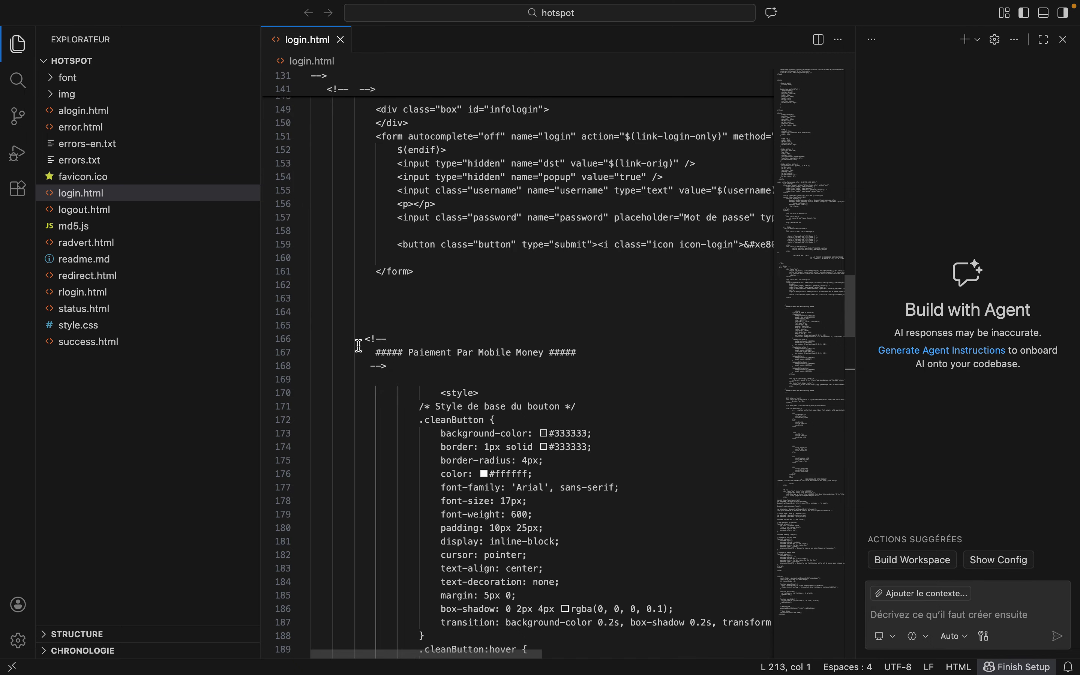
scroll(391, 403, "down", 4)
scroll(392, 404, "down", 12)
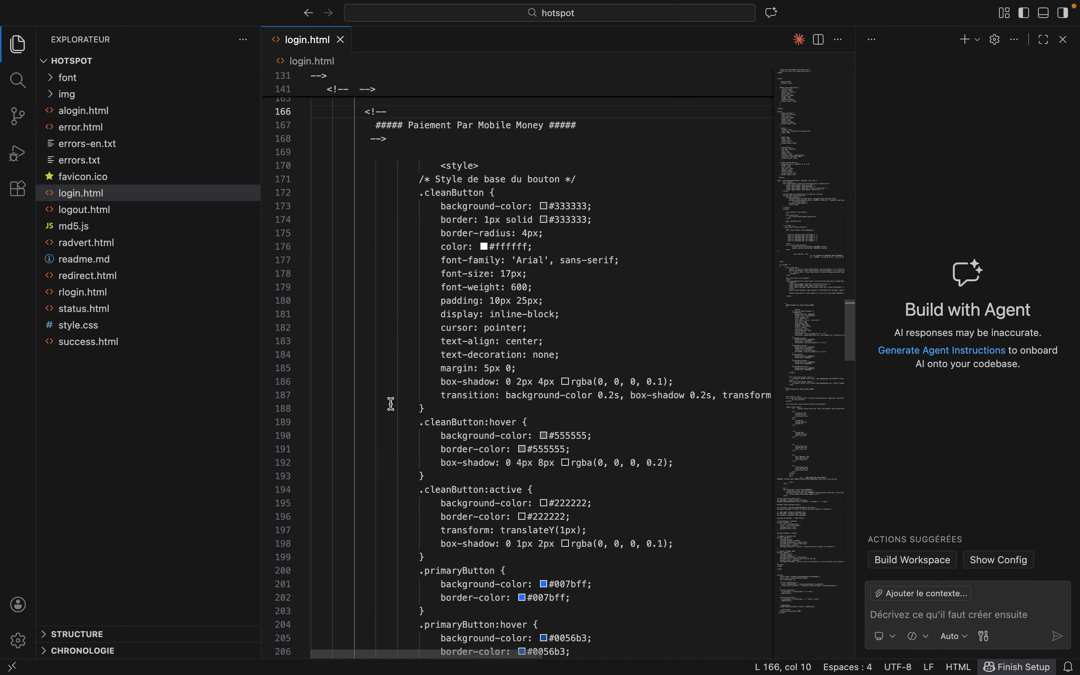
scroll(392, 403, "down", 3)
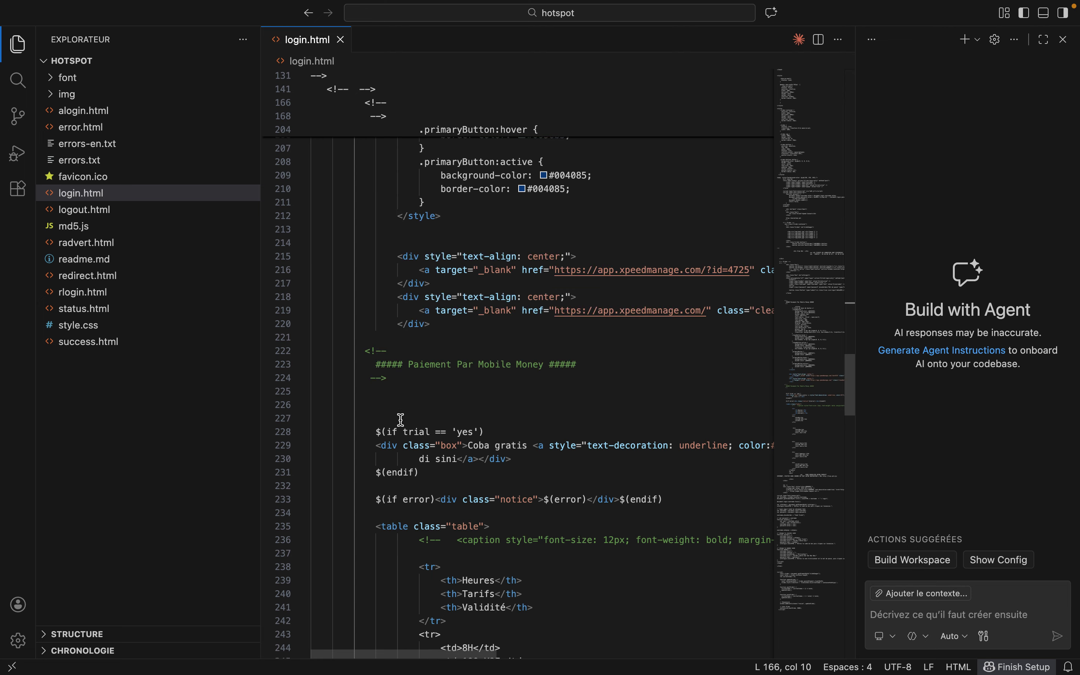
left_click(387, 460, "shift")
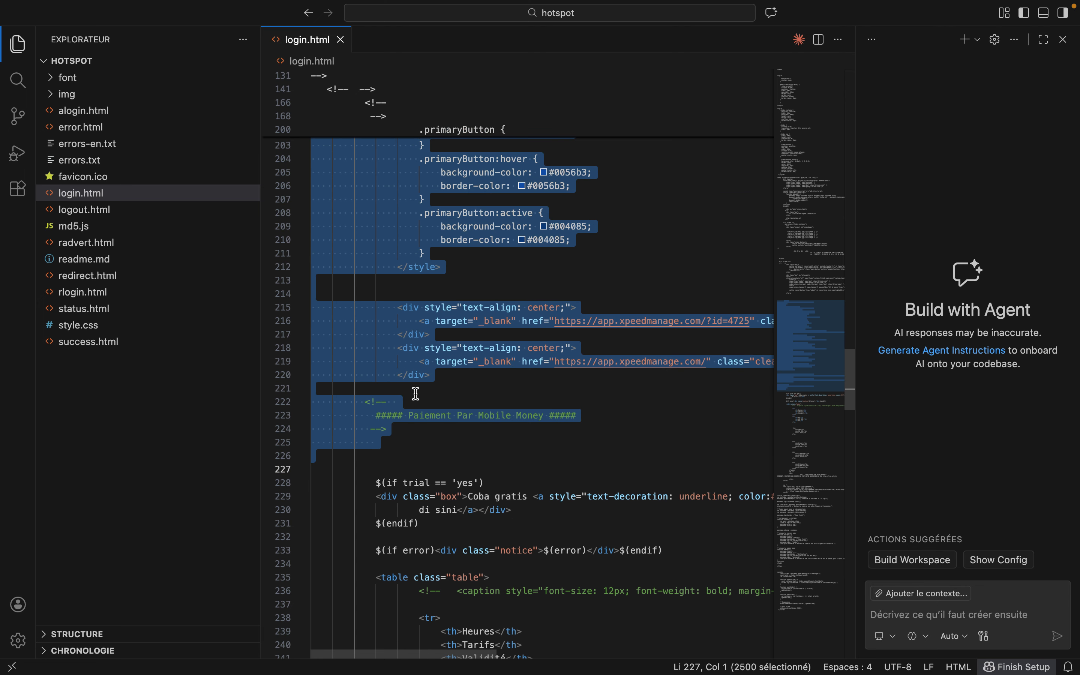
left_click(416, 387, "shift")
Examine the code of the Payer mon ticket en ligne and Récupérer mon ticket links and their position below the login form.
scroll(454, 381, "up", 3)
scroll(454, 380, "right", 5)
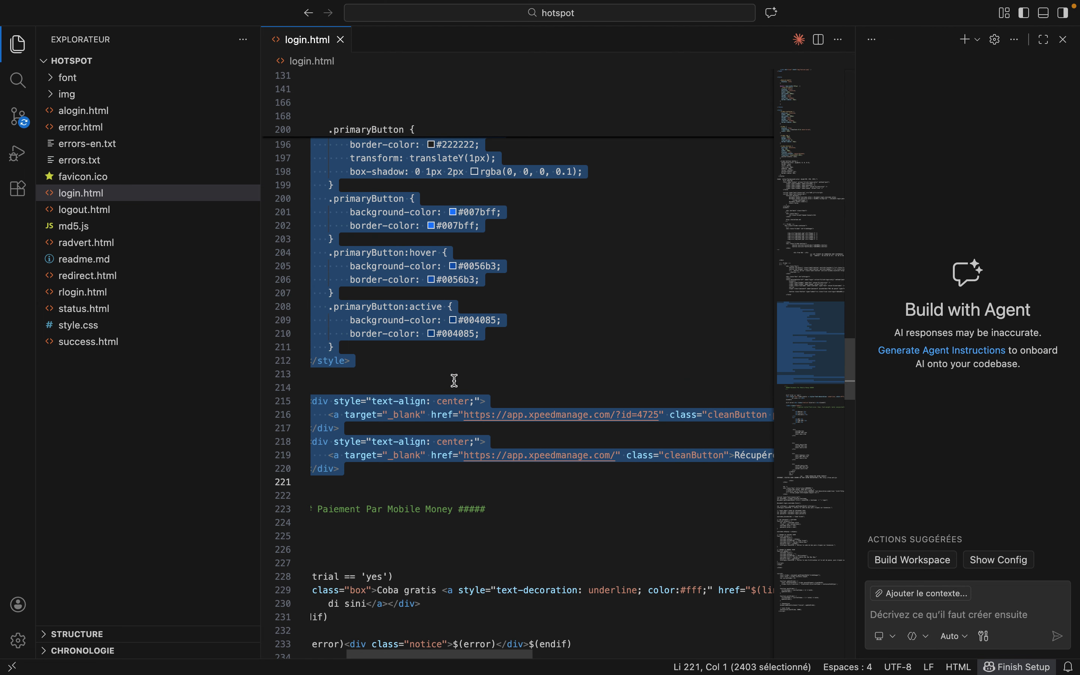
scroll(587, 407, "right", 6)
left_click(587, 406)
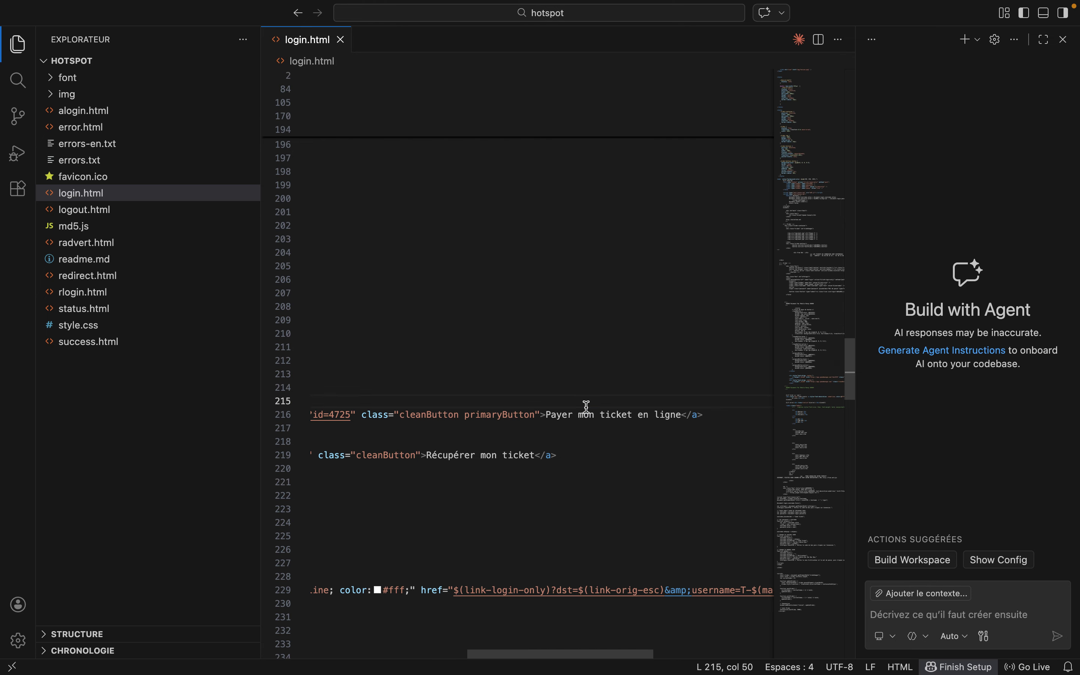
scroll(587, 406, "left", 10)
scroll(587, 407, "up", 4)
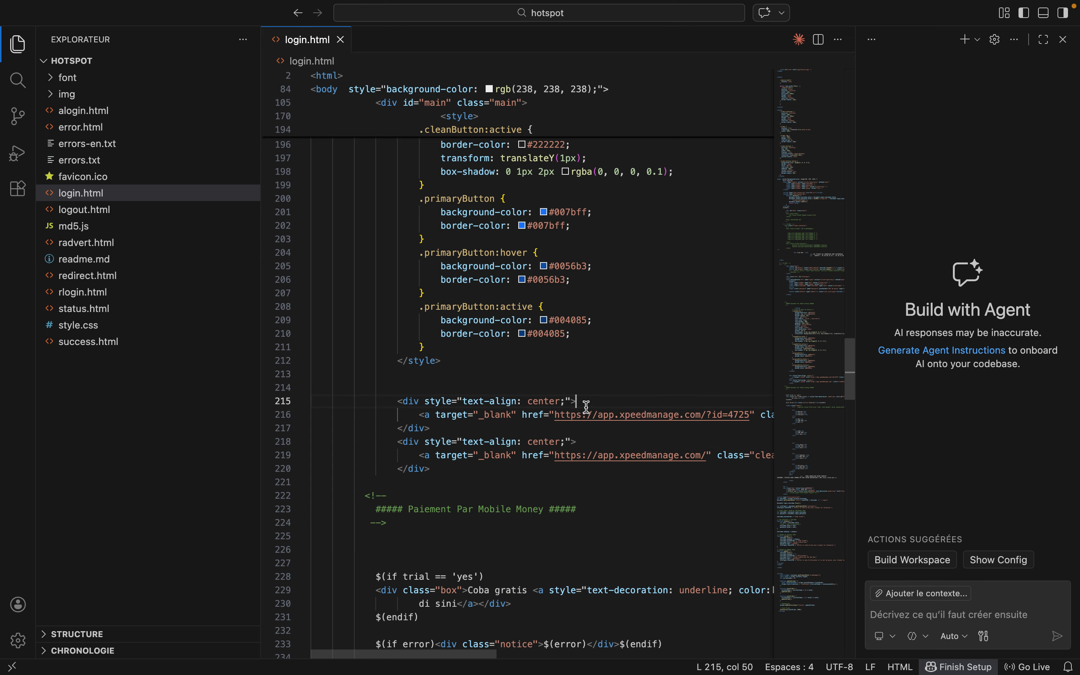
scroll(587, 407, "up", 20)
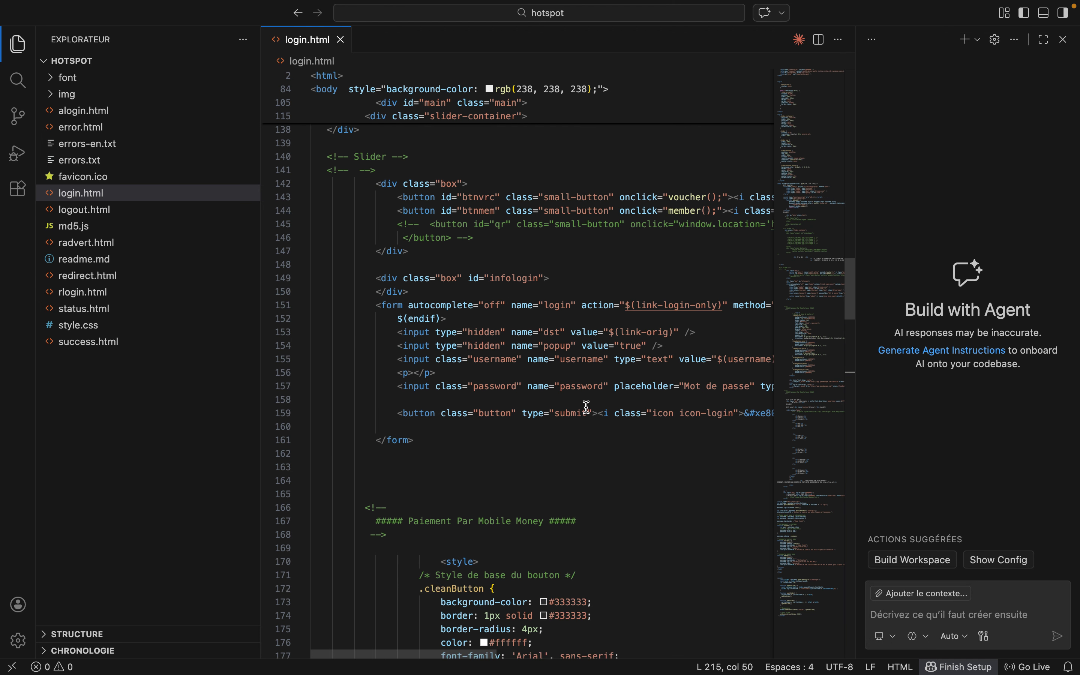
scroll(587, 407, "down", 15)
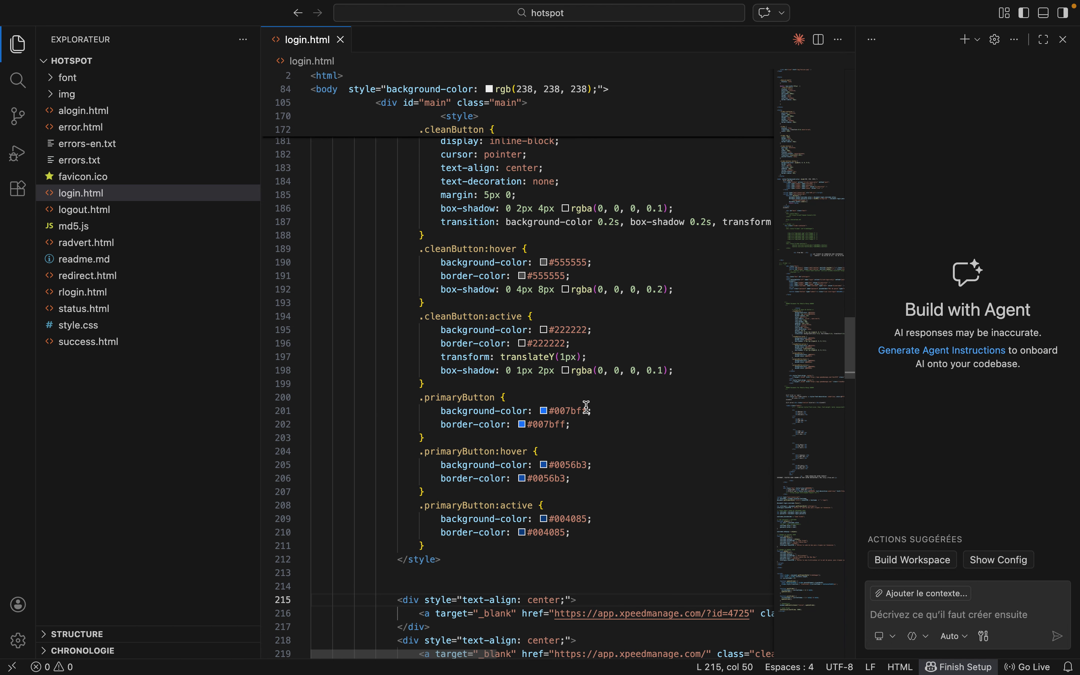
Return to Chrome, close the captive portal HTML code dialog and minimize the Safari window showing the login page.
scroll(586, 407, "left", 5)
scroll(587, 408, "left", 10)
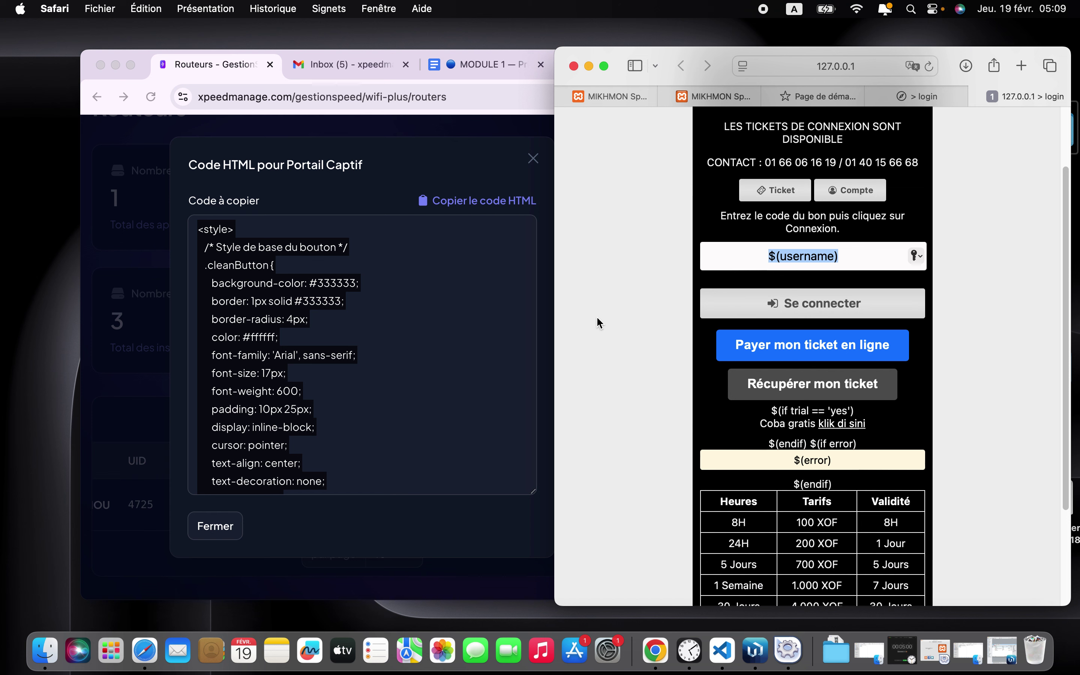
left_click(490, 302)
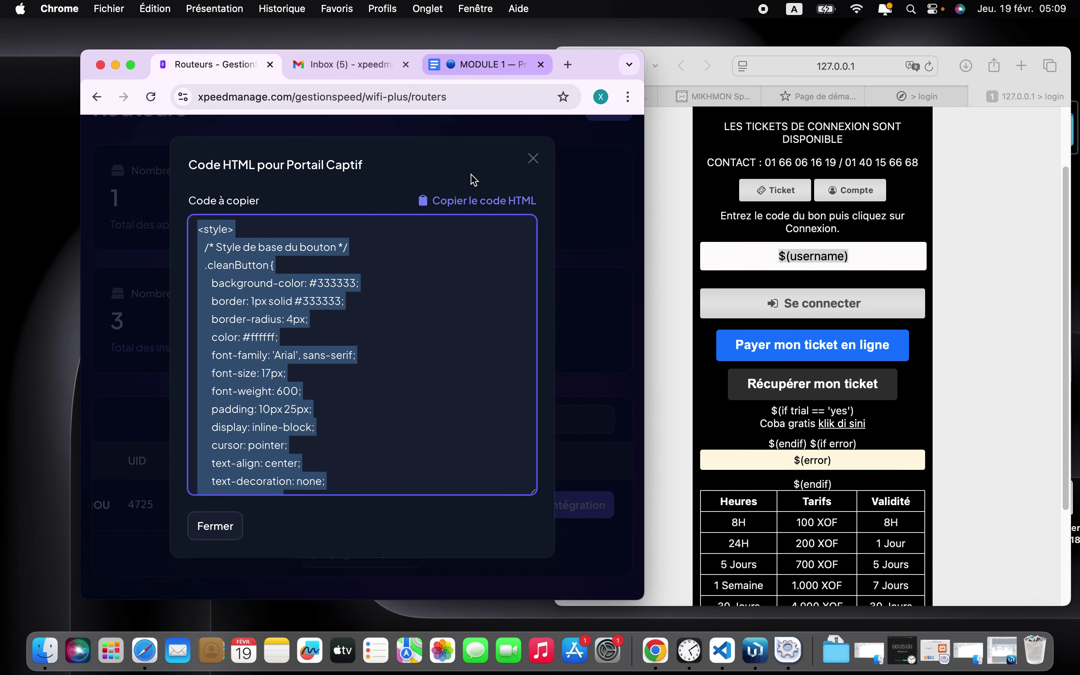
left_click(228, 532)
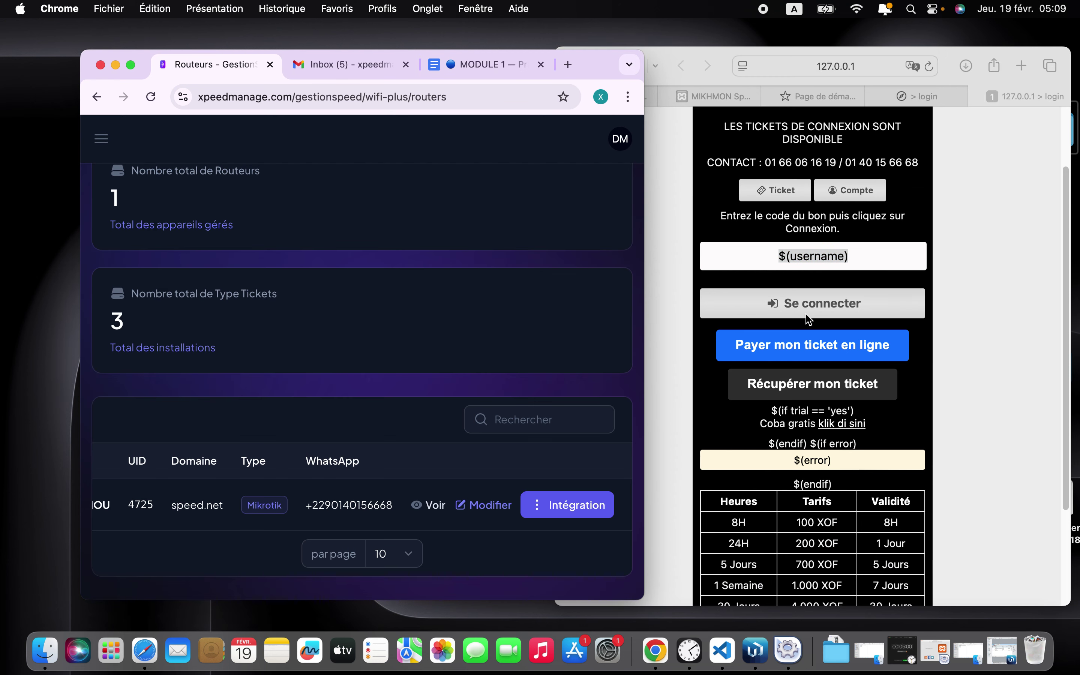
left_click(695, 50)
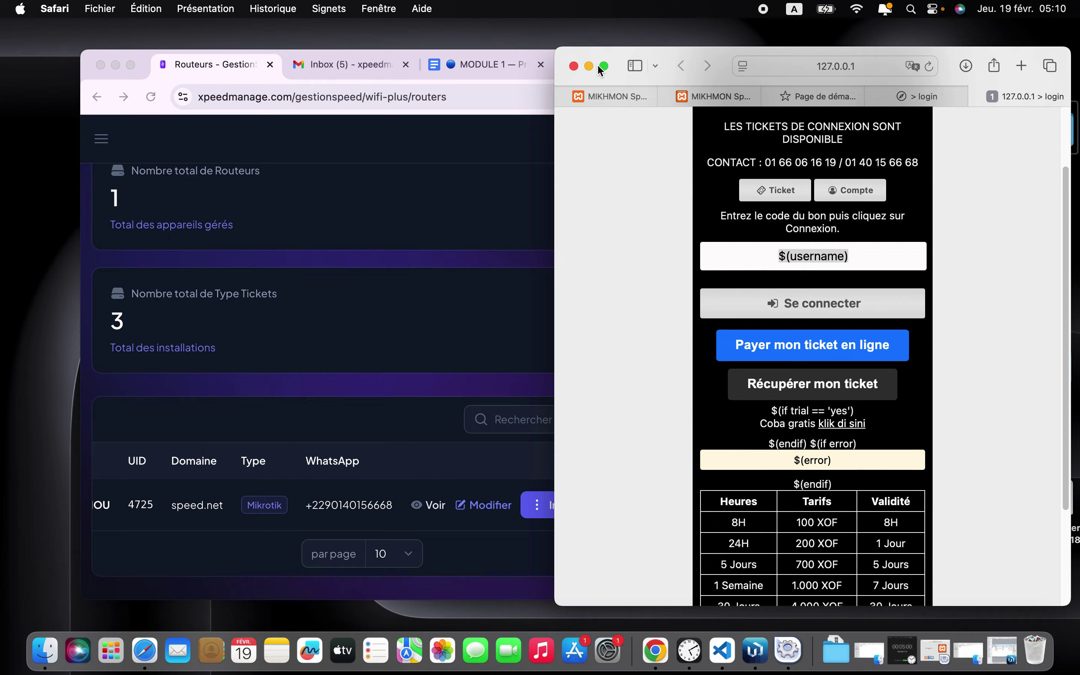
left_click(587, 65)
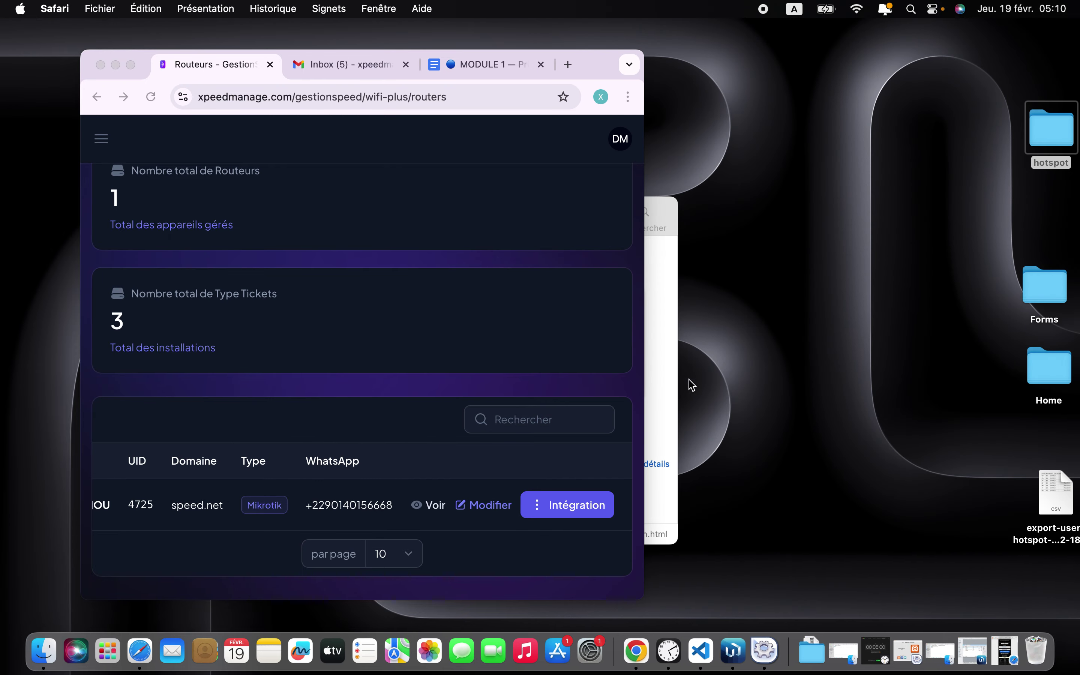
Switch to WinBox, try to copy the desktop hotspot folder into the router's File List, and close WinBox.
left_click(977, 664)
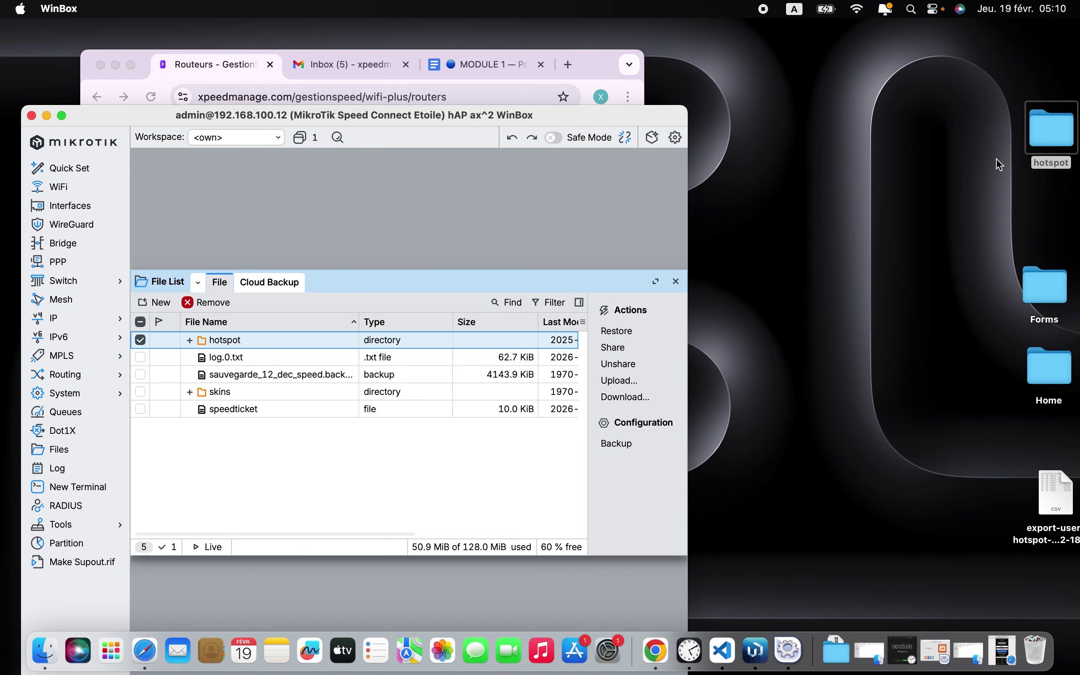
left_click_drag(1047, 151, 467, 445)
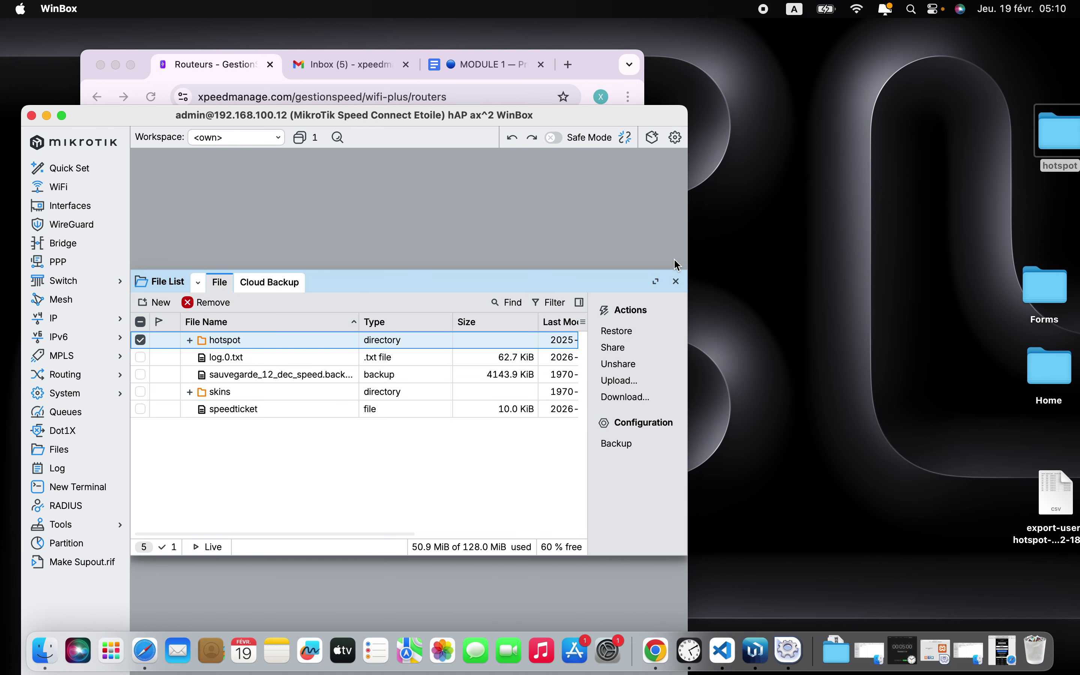
left_click(676, 281)
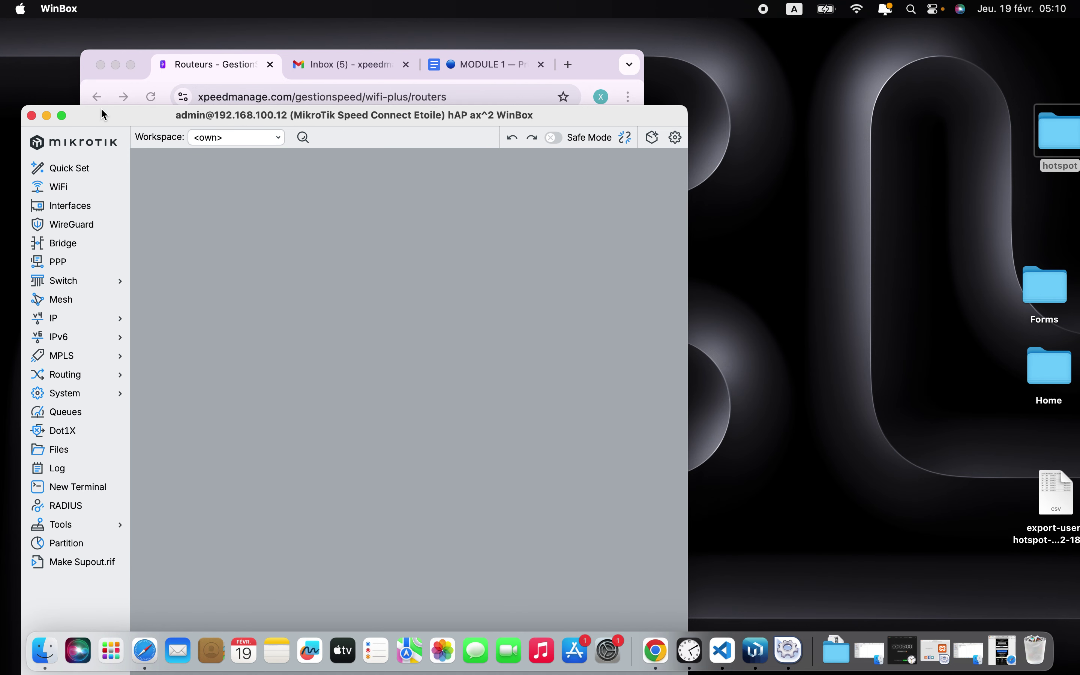
left_click(32, 116)
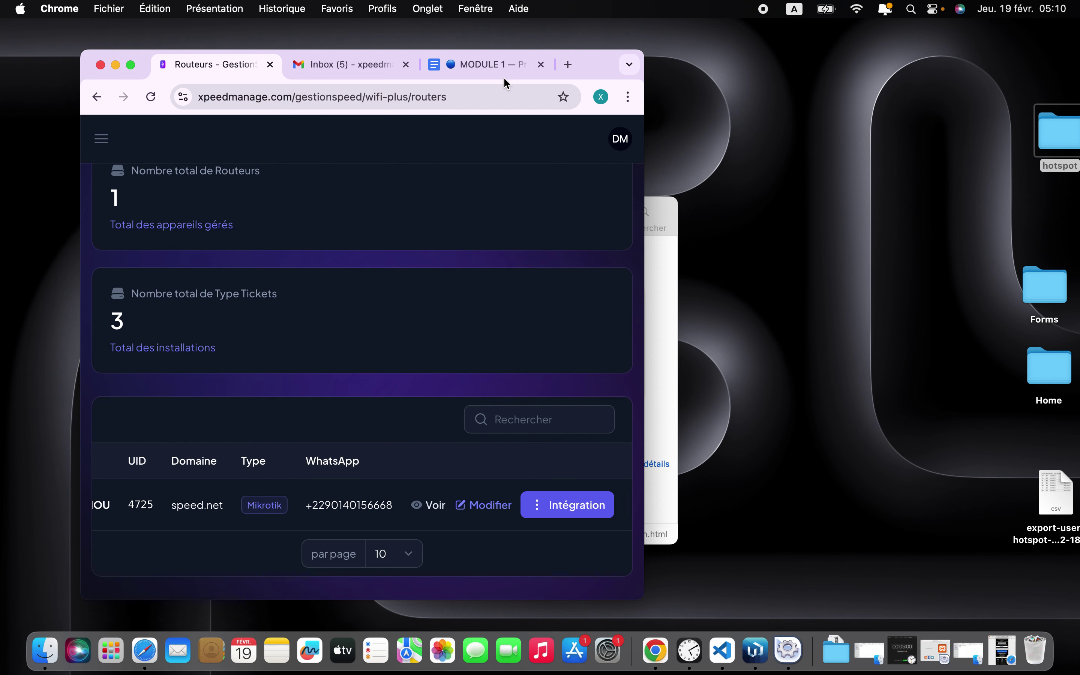
Open the MODULE 1 document in Google Docs and read the Module 2 outline.
left_click(503, 73)
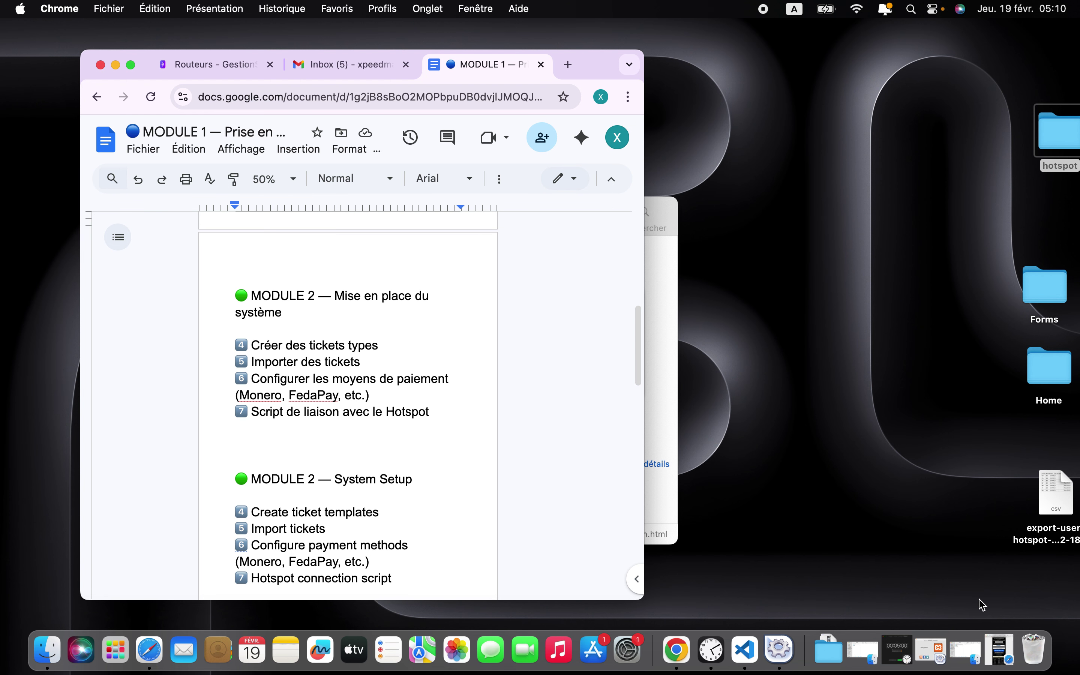
Restore the Safari window, switch to the MIKHMON dashboard and open the hotspot user generation form.
left_click(999, 651)
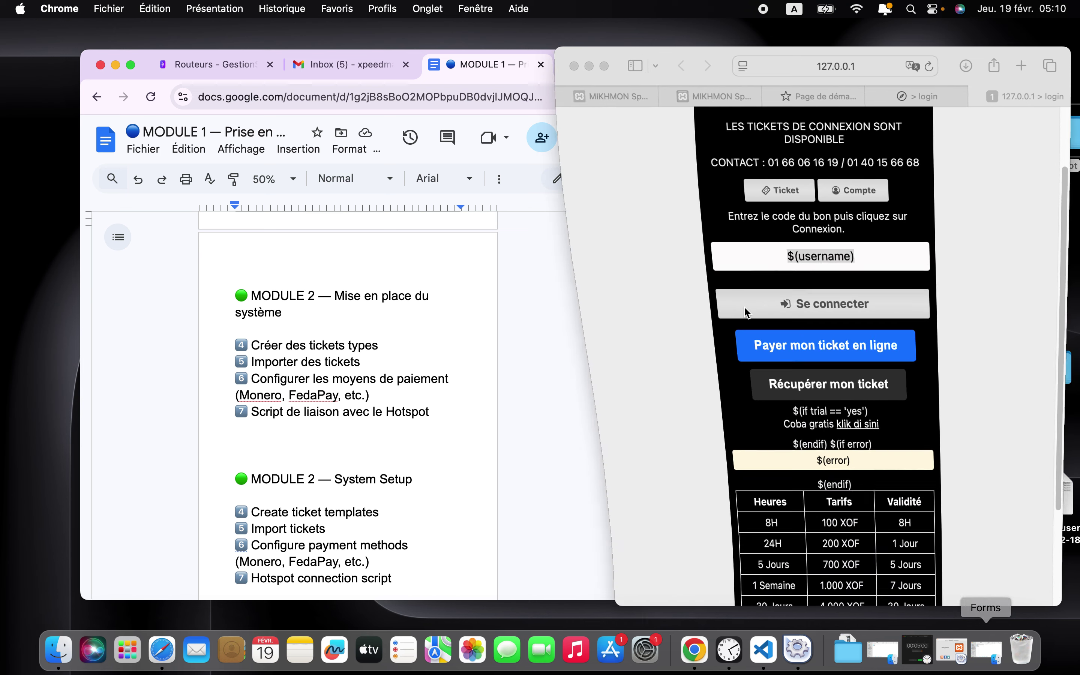
left_click(709, 96)
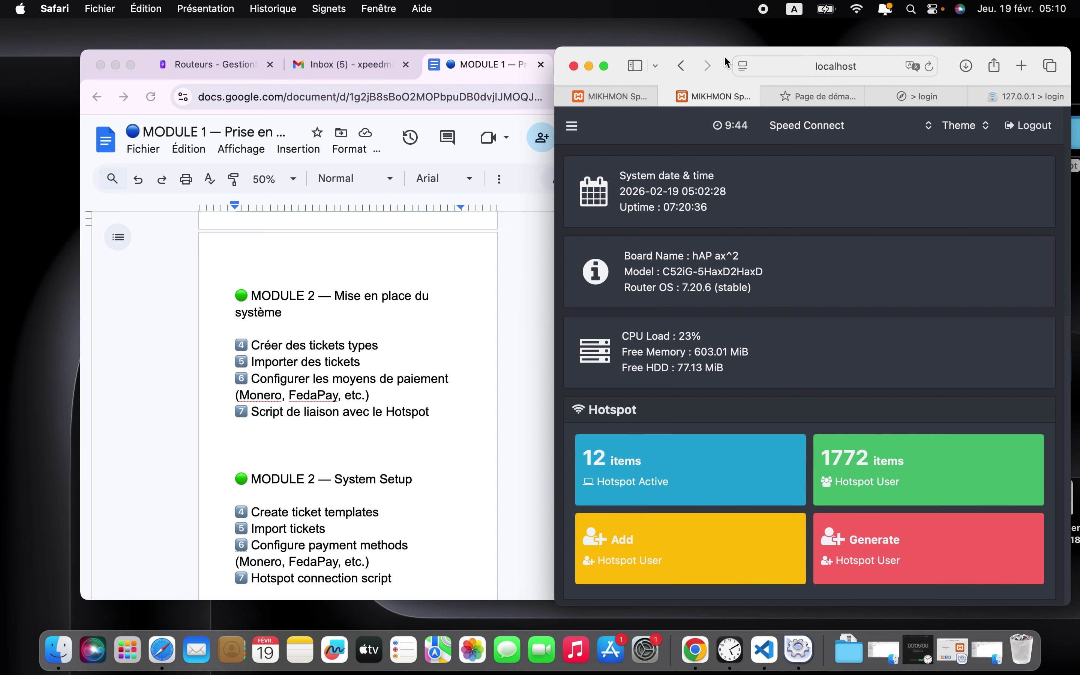
scroll(666, 394, "down", 3)
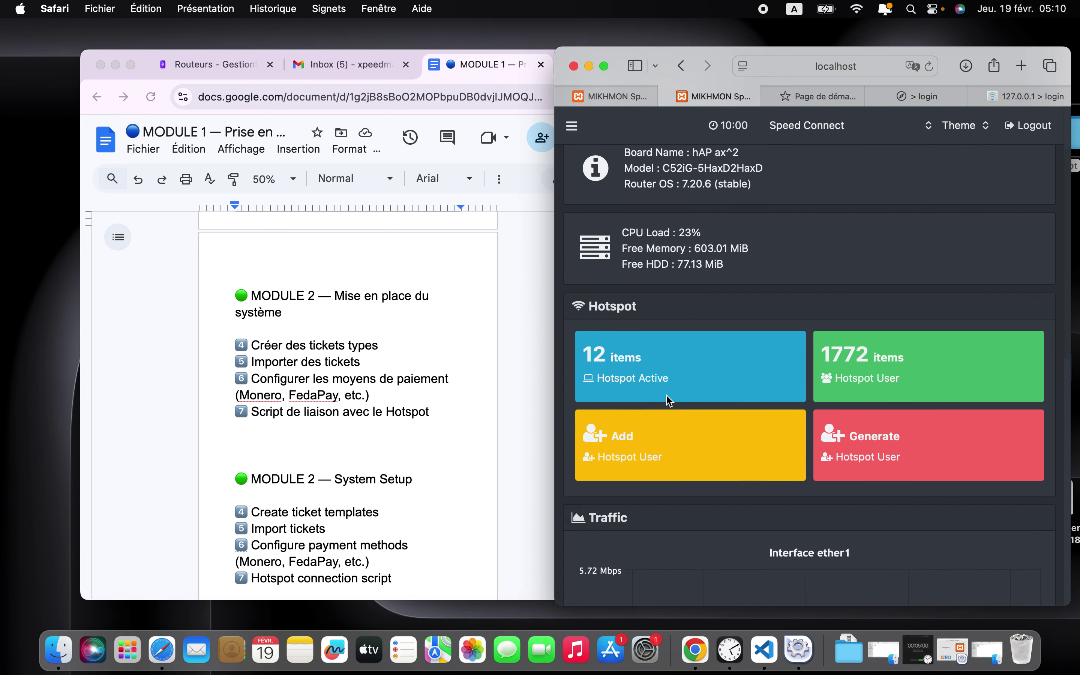
scroll(667, 395, "up", 3)
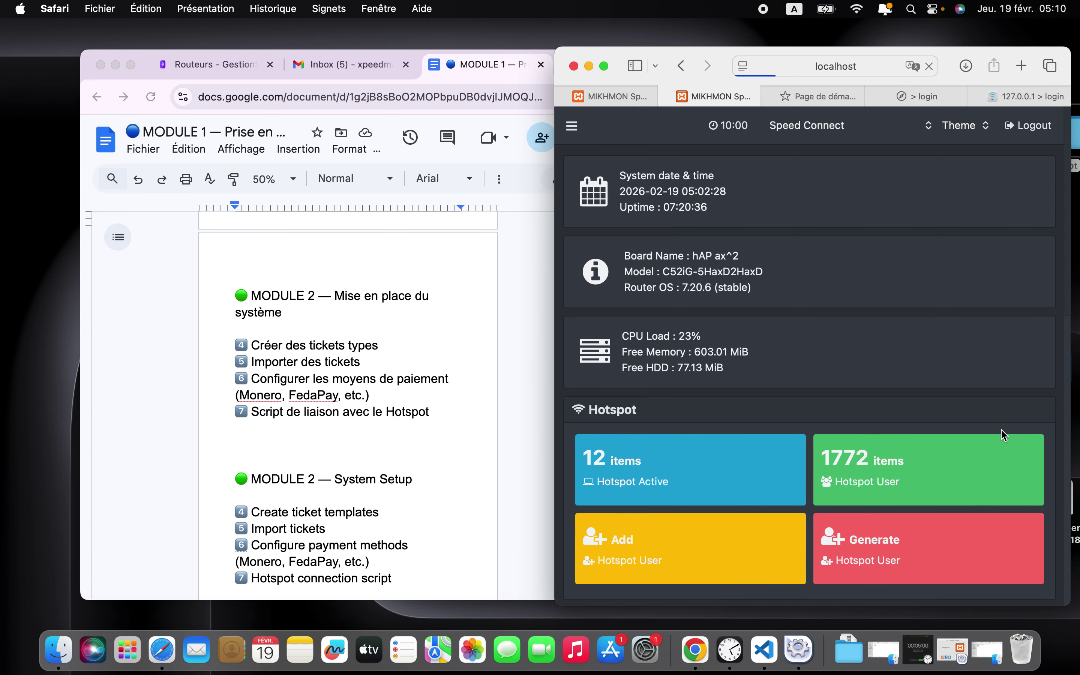
scroll(772, 412, "down", 1)
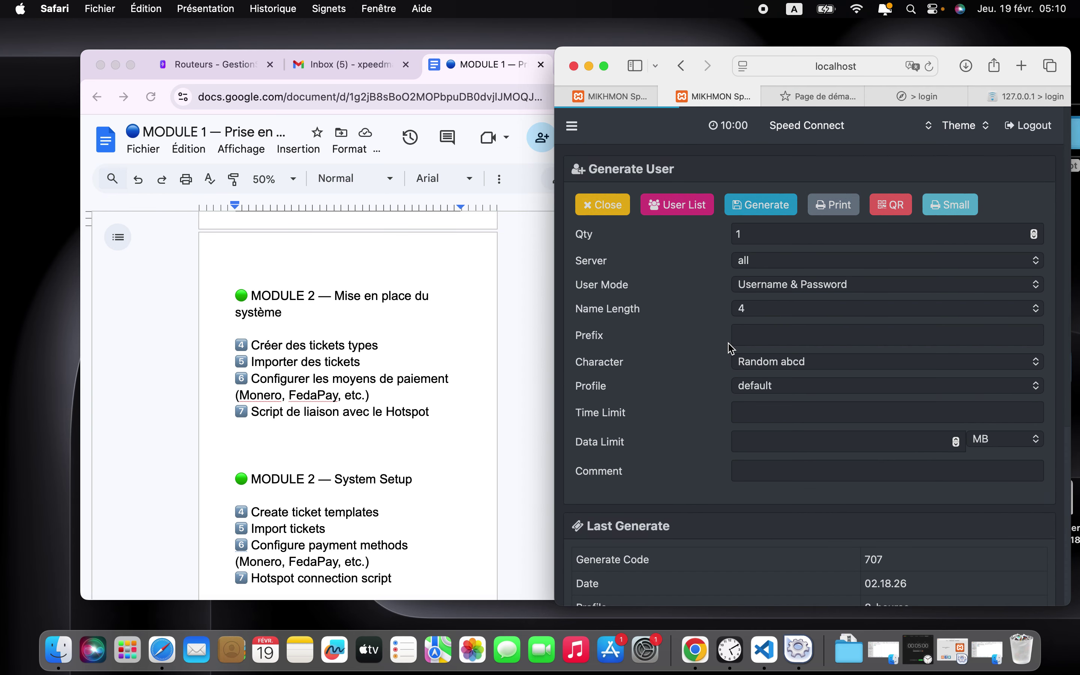
Set the quantity of hotspot users to generate to 10.
left_click(776, 229)
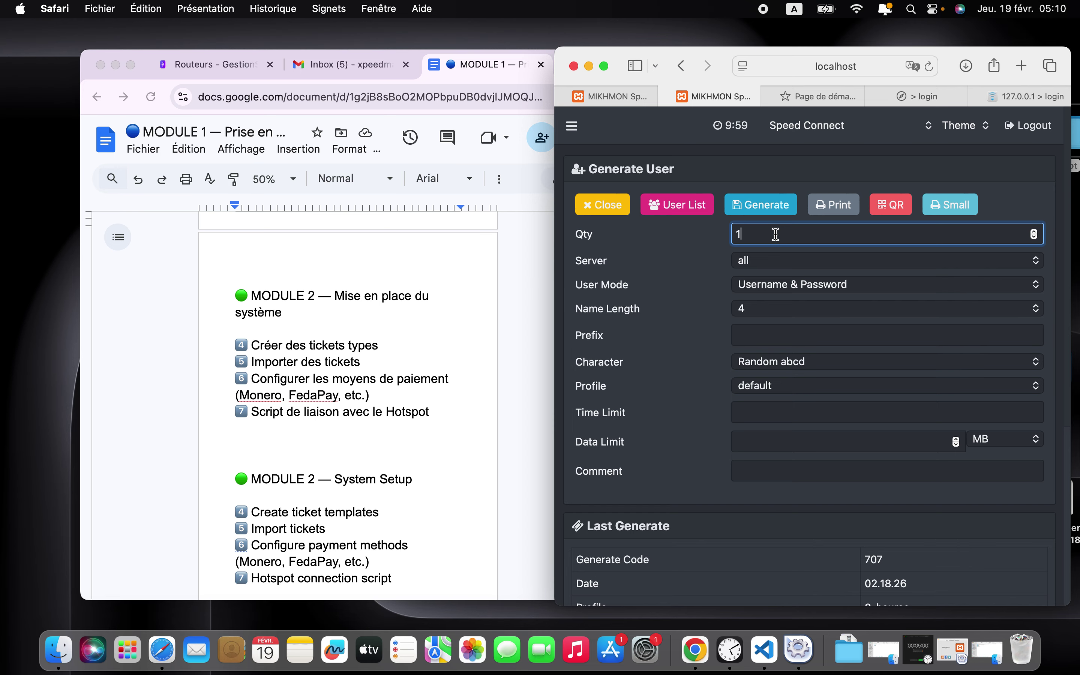
type("0")
key("BackSpace")
key("BackSpace")
key("BackSpace")
Switch to Xpeed Manage in Chrome, open the ticket CSV import and choose the ticket type 8H (Routeur : WIFI COTONOU).
left_click(214, 76)
scroll(258, 379, "up", 3)
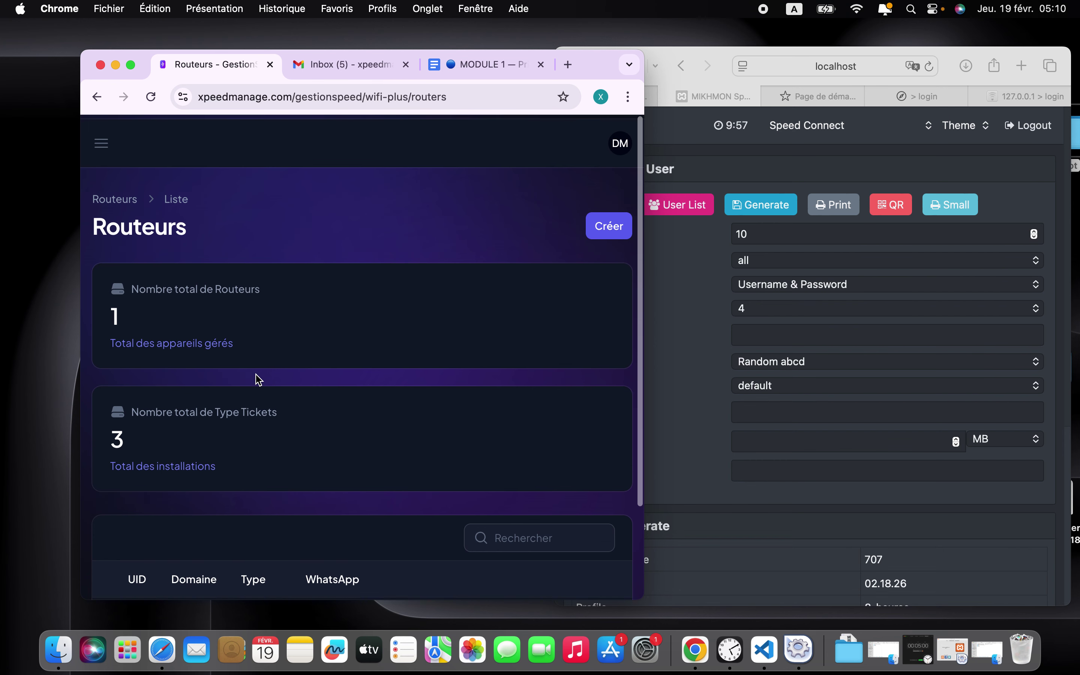
left_click(101, 138)
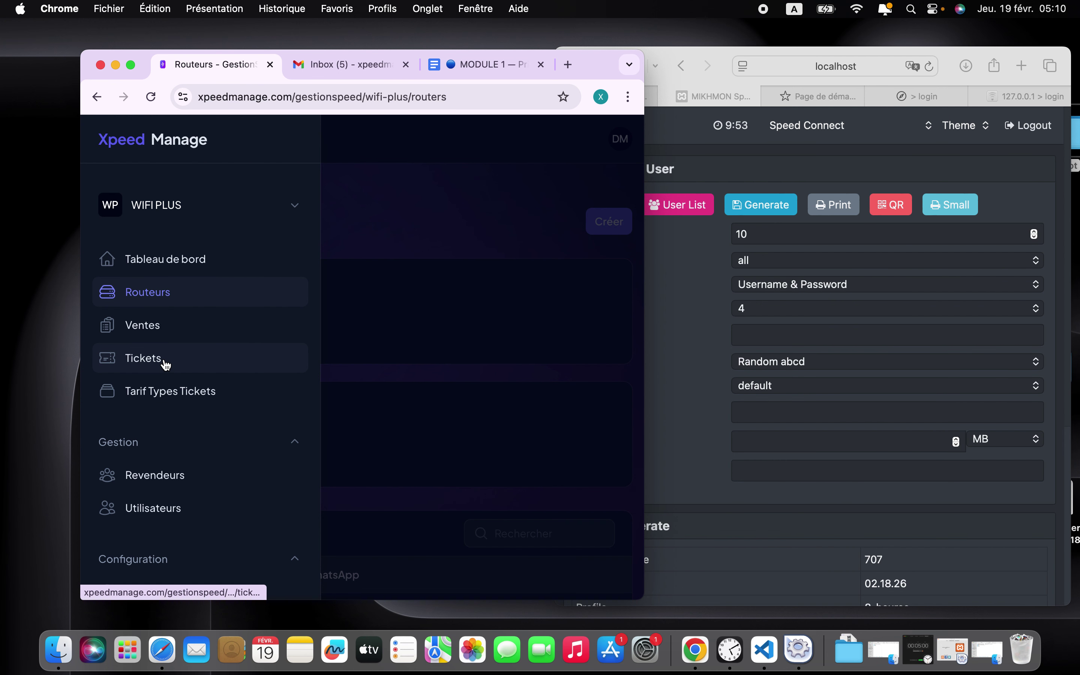
left_click(164, 365)
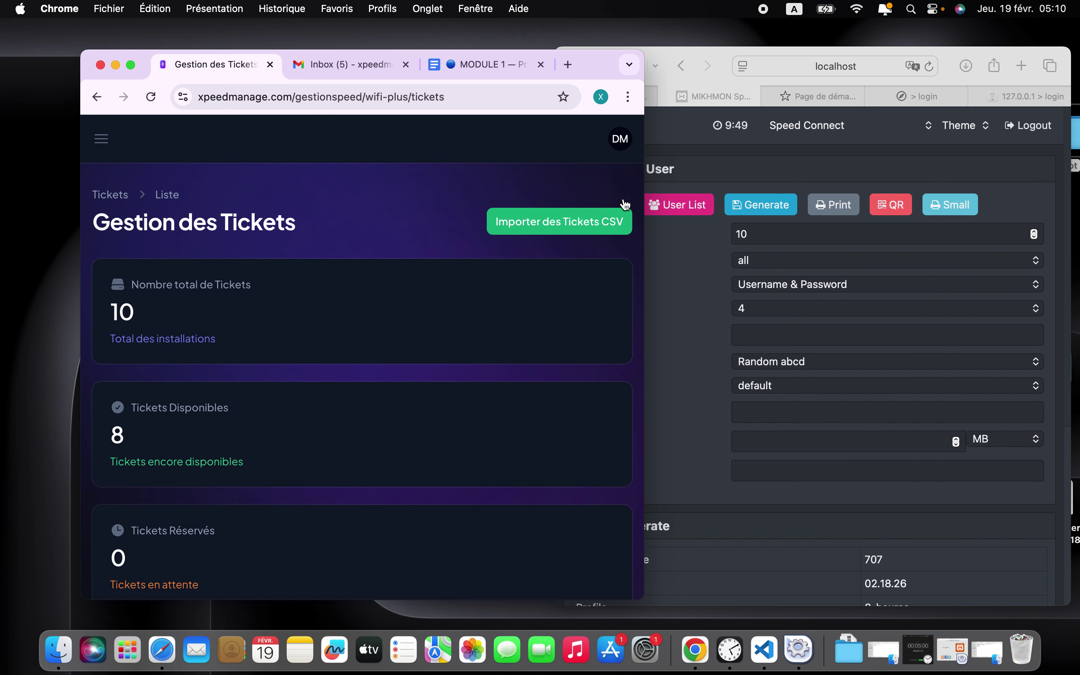
left_click(566, 231)
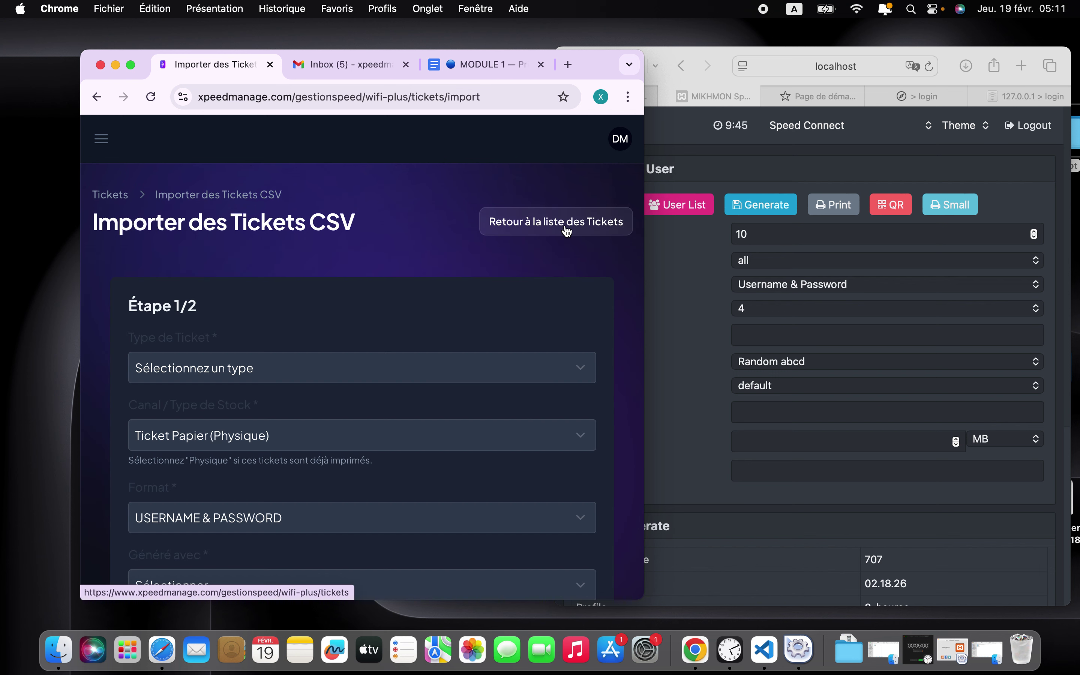
left_click(348, 372)
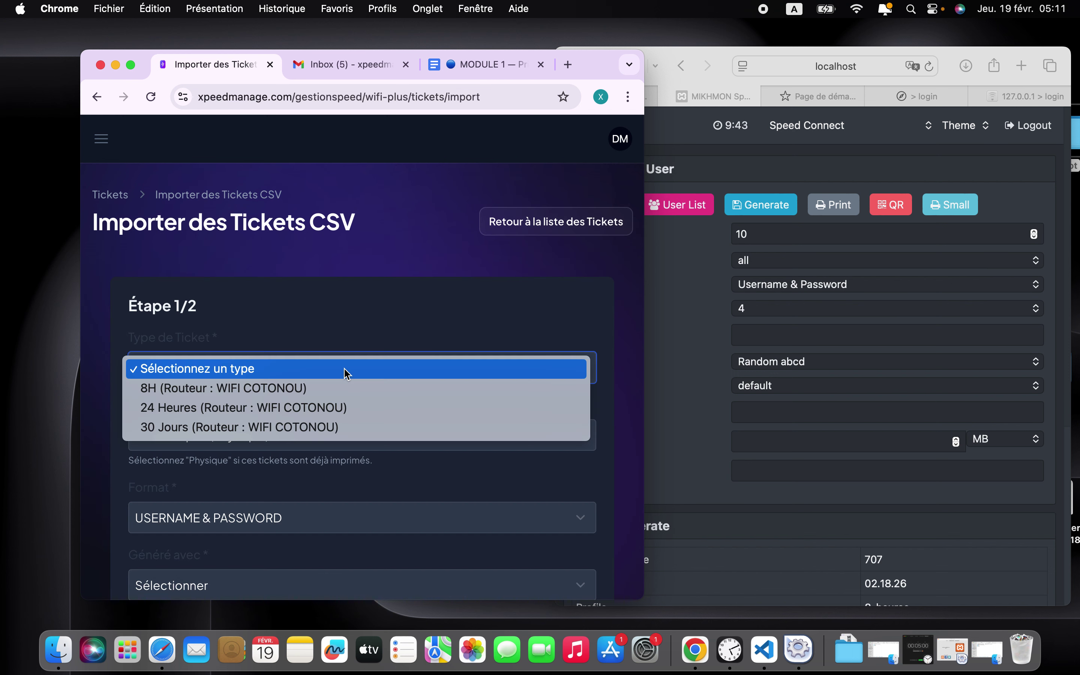
left_click(309, 395)
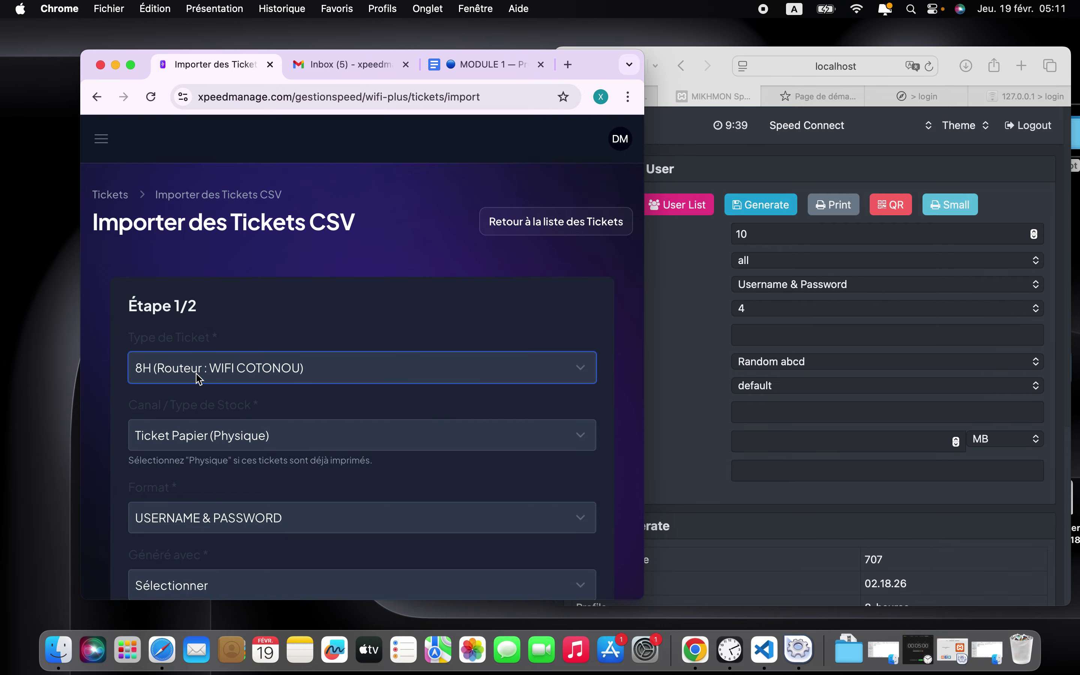
Return to MIKHMON in Safari and set the user profile to 8-heures and the time limit to 8h.
left_click(761, 455)
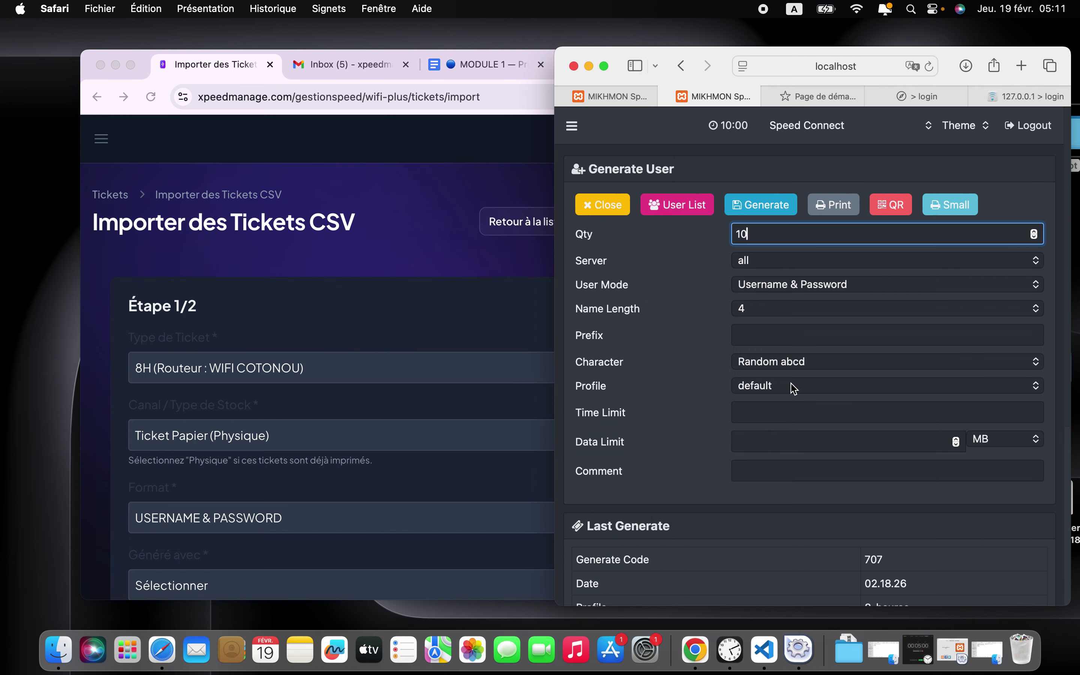
left_click(779, 385)
scroll(789, 589, "down", 3)
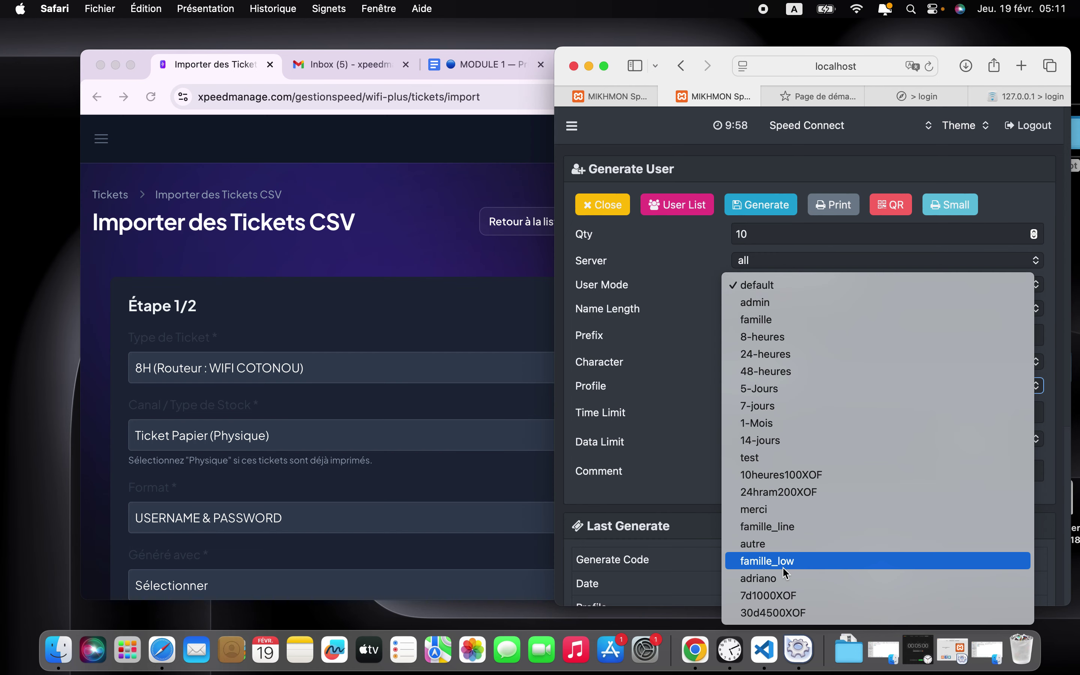
left_click(764, 338)
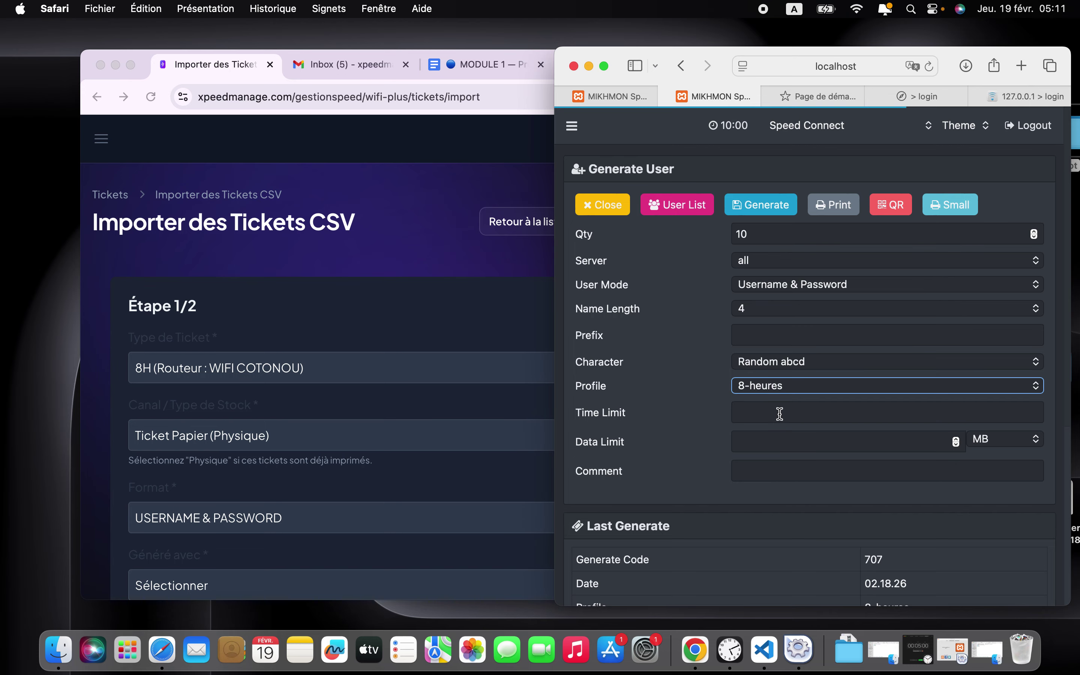
left_click(780, 414)
type("8h")
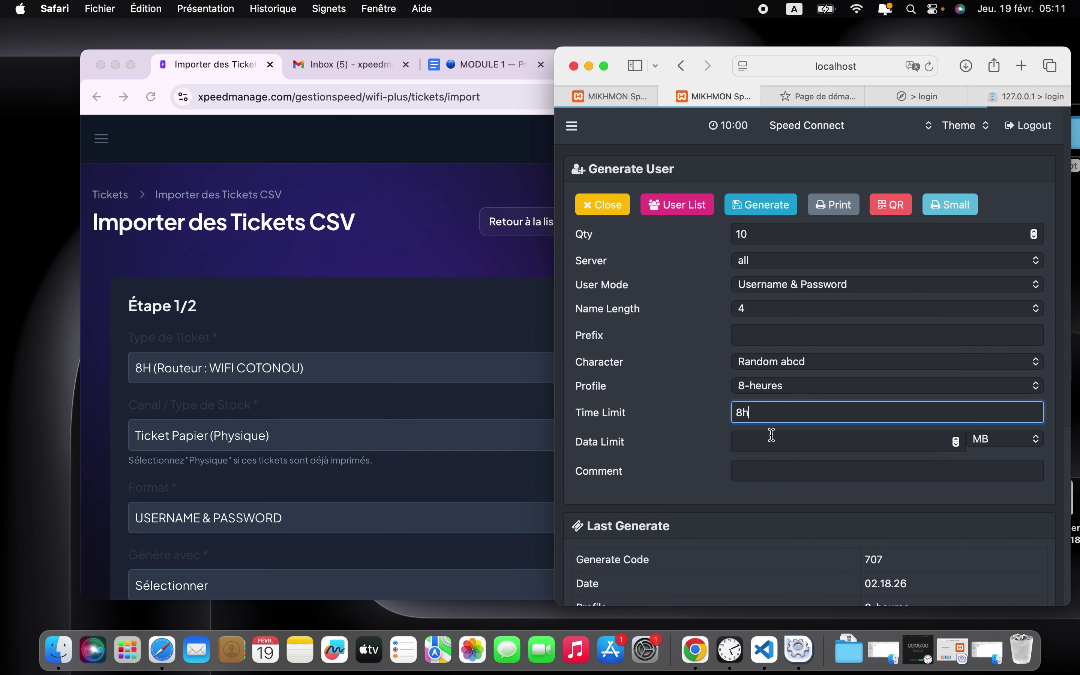
left_click(765, 448)
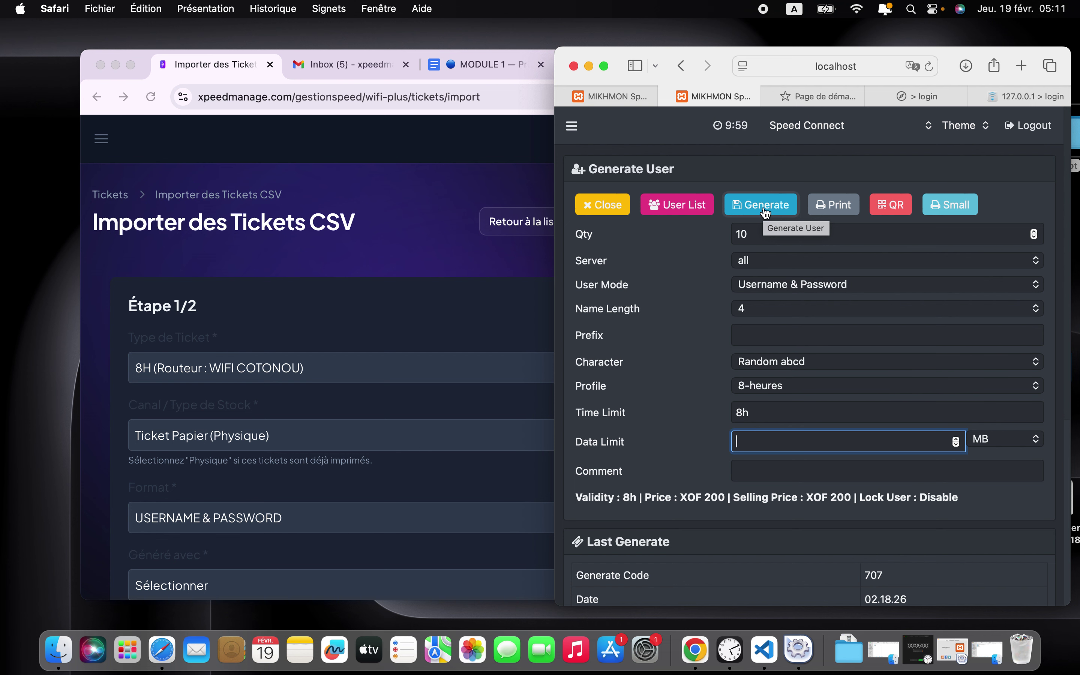
Switch to the MIKHMON user list for batch up-707-02.18.26 and open its CSV export page.
left_click(618, 96)
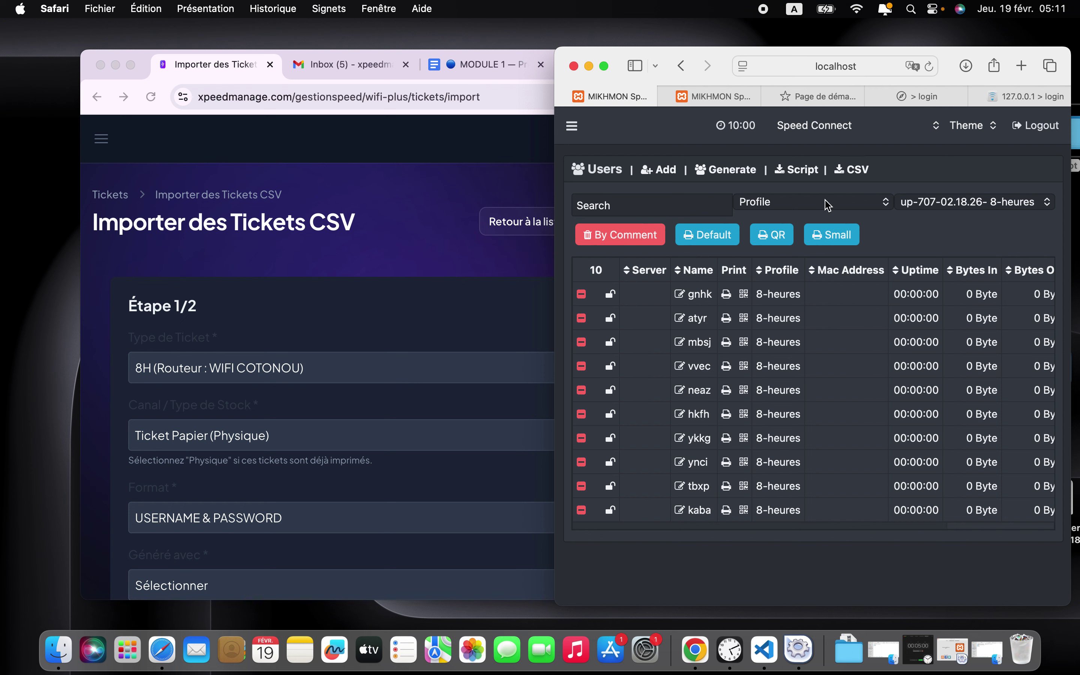
double_click(592, 272)
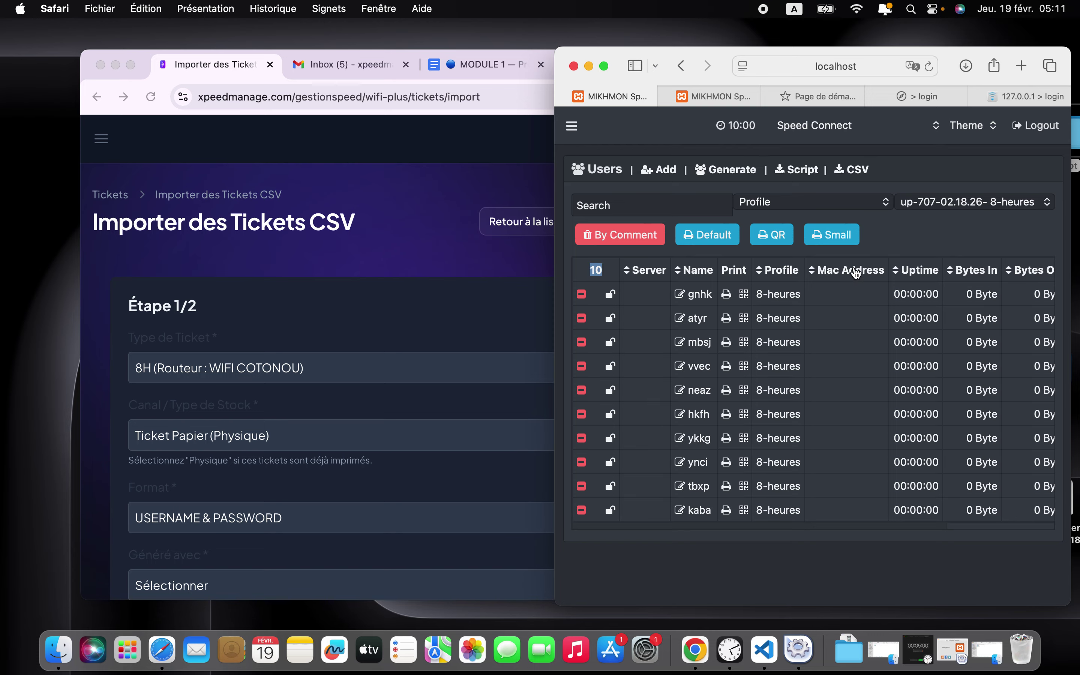
left_click(859, 171)
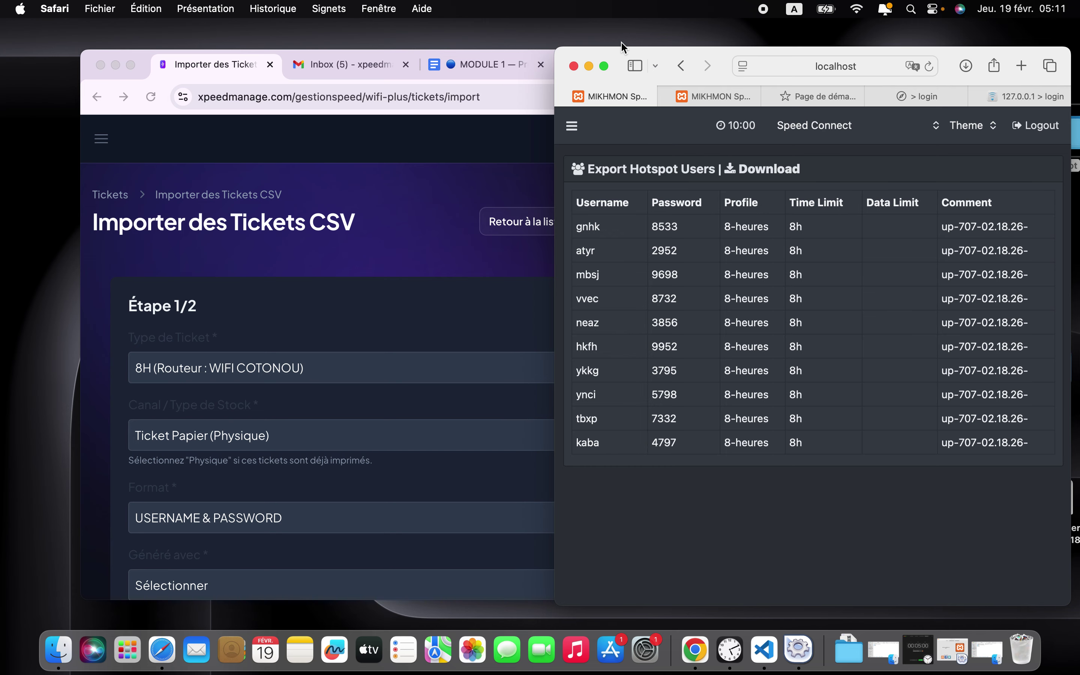
Minimize Safari, preview the exported hotspot user CSV file on the desktop and close the preview.
left_click(589, 66)
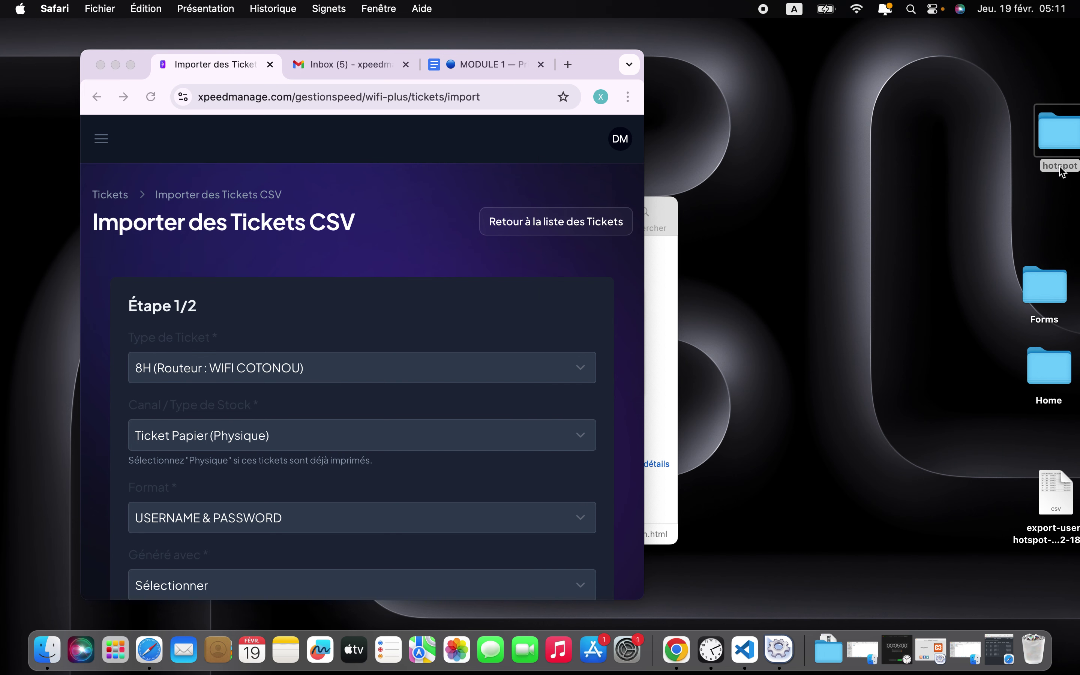
left_click(1058, 514)
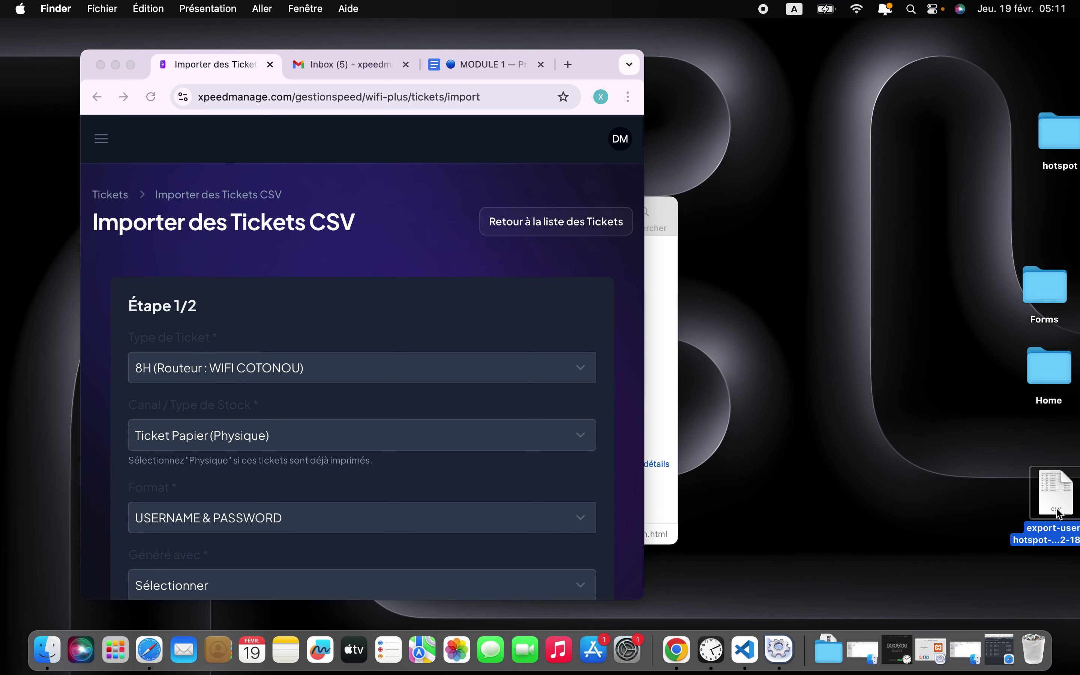
key("space")
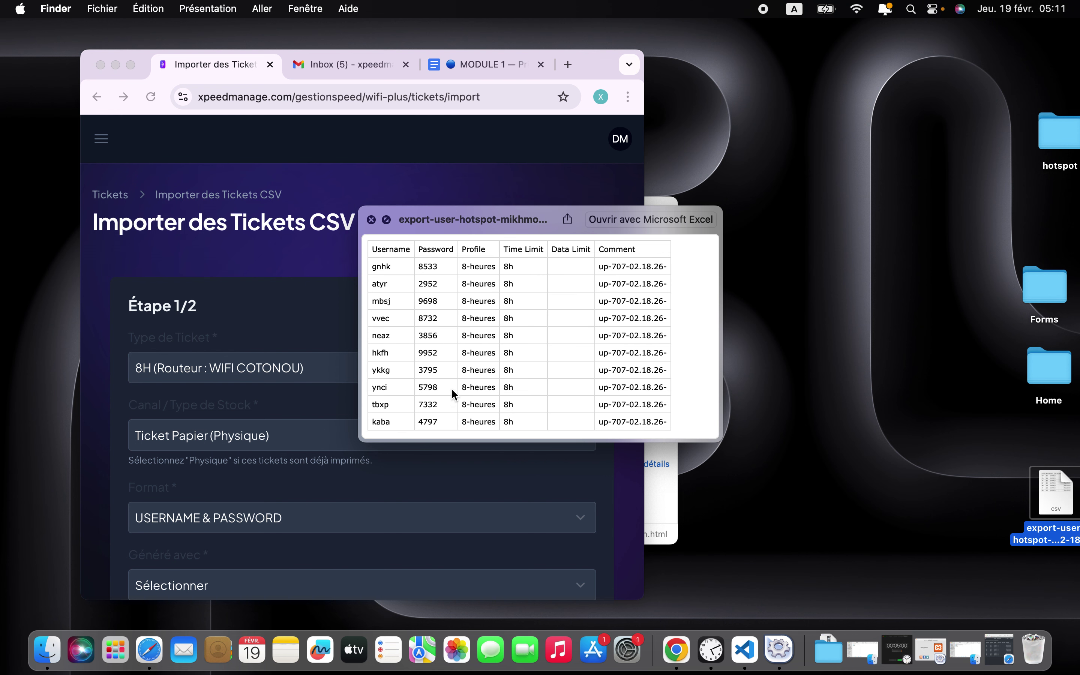
left_click(808, 293)
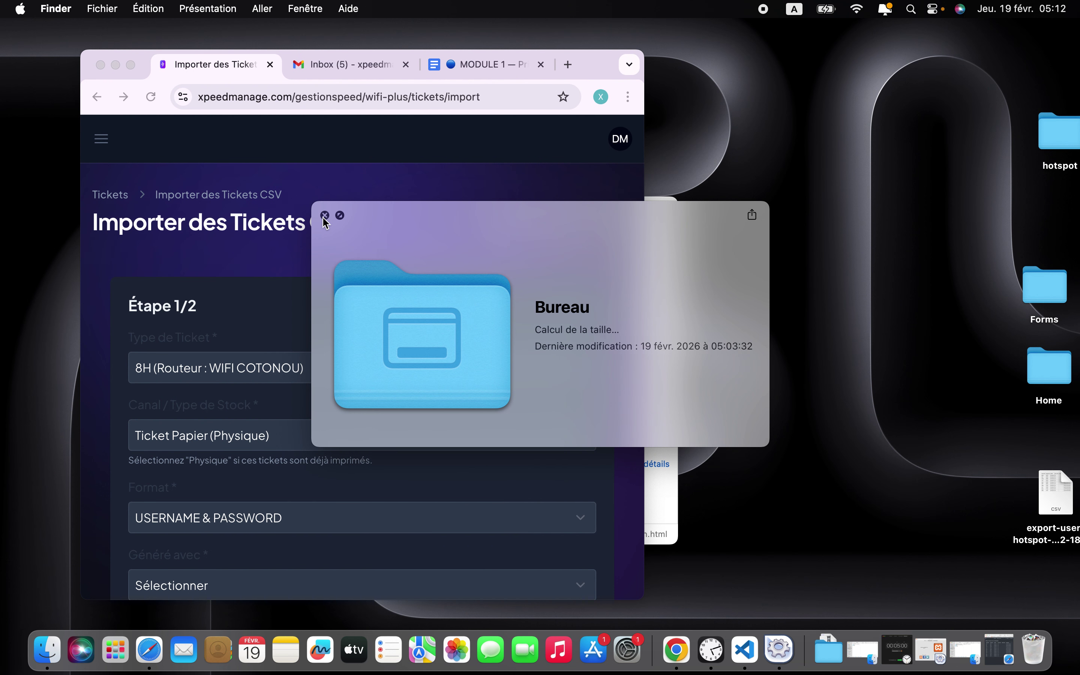
left_click(325, 215)
In the Chrome import form, keep the 8H ticket type and set the stock channel to Ticket En Ligne (Virtuel).
scroll(268, 380, "down", 2)
scroll(214, 270, "up", 1)
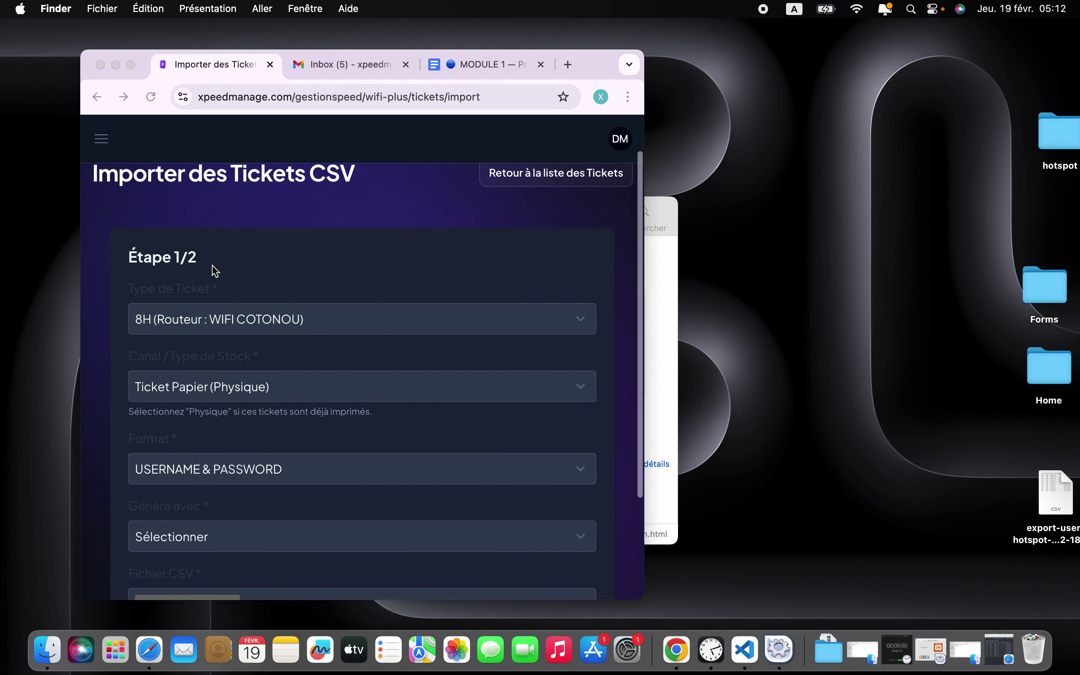
scroll(214, 270, "up", 2)
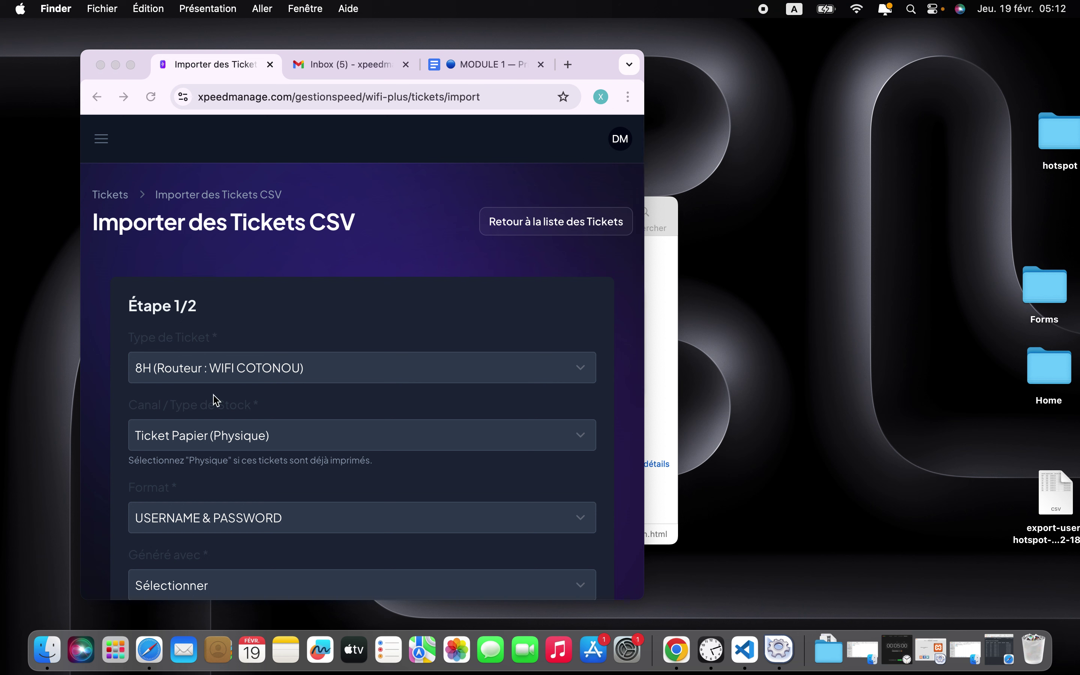
left_click(237, 369)
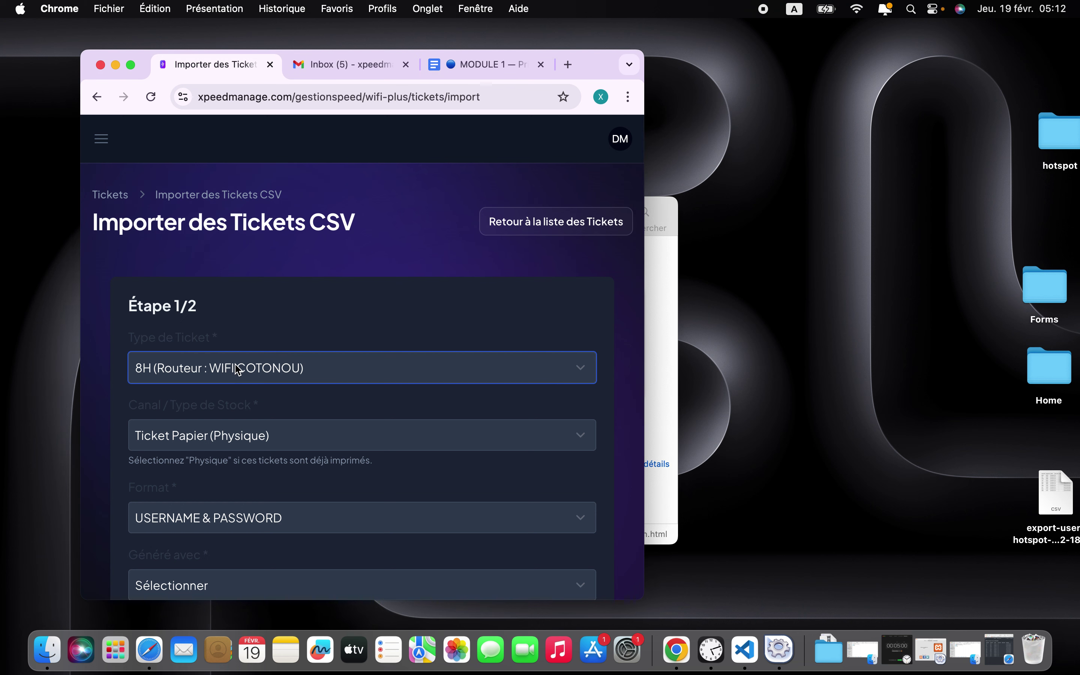
left_click(242, 370)
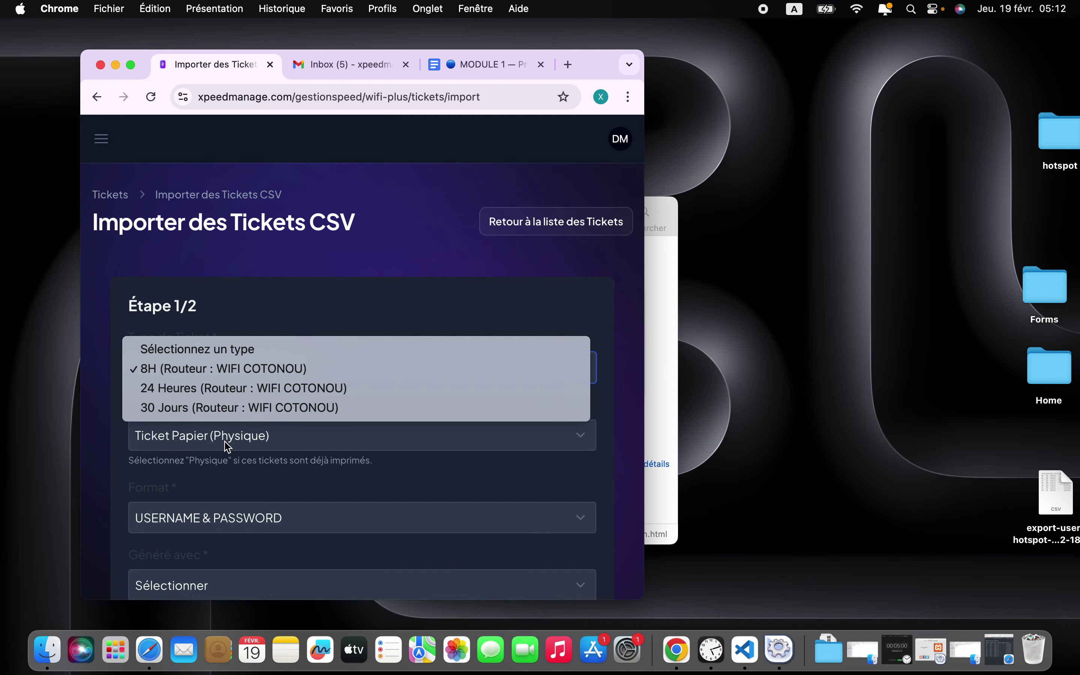
left_click(227, 471)
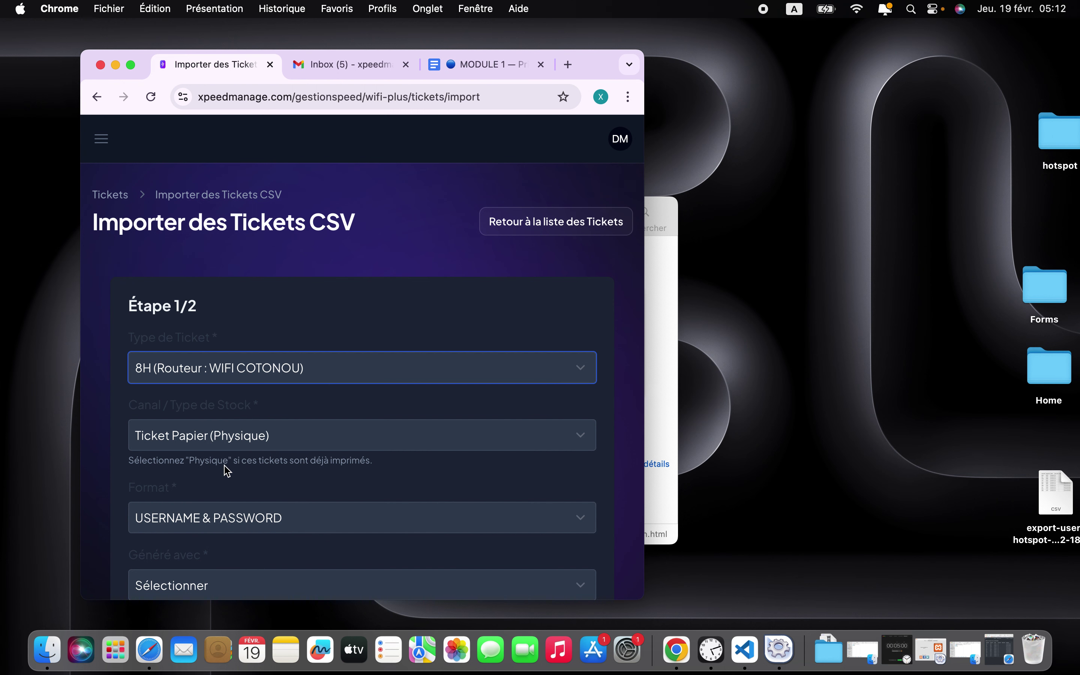
left_click(237, 442)
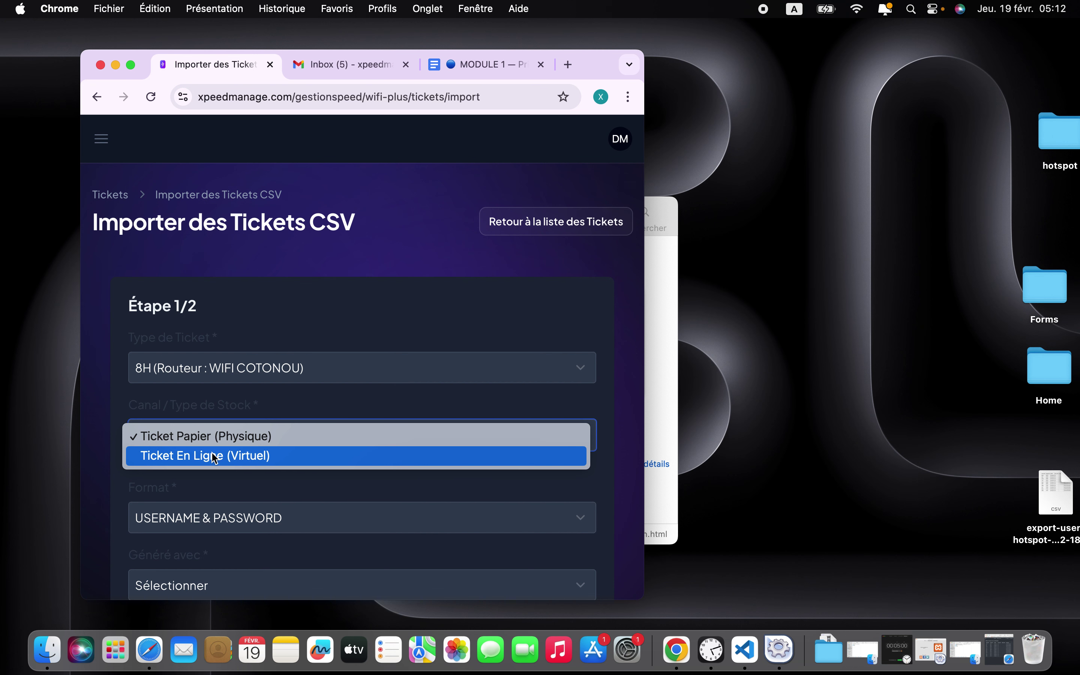
left_click(197, 460)
Review the import form's Format options, leaving USERNAME & PASSWORD selected.
scroll(454, 343, "down", 2)
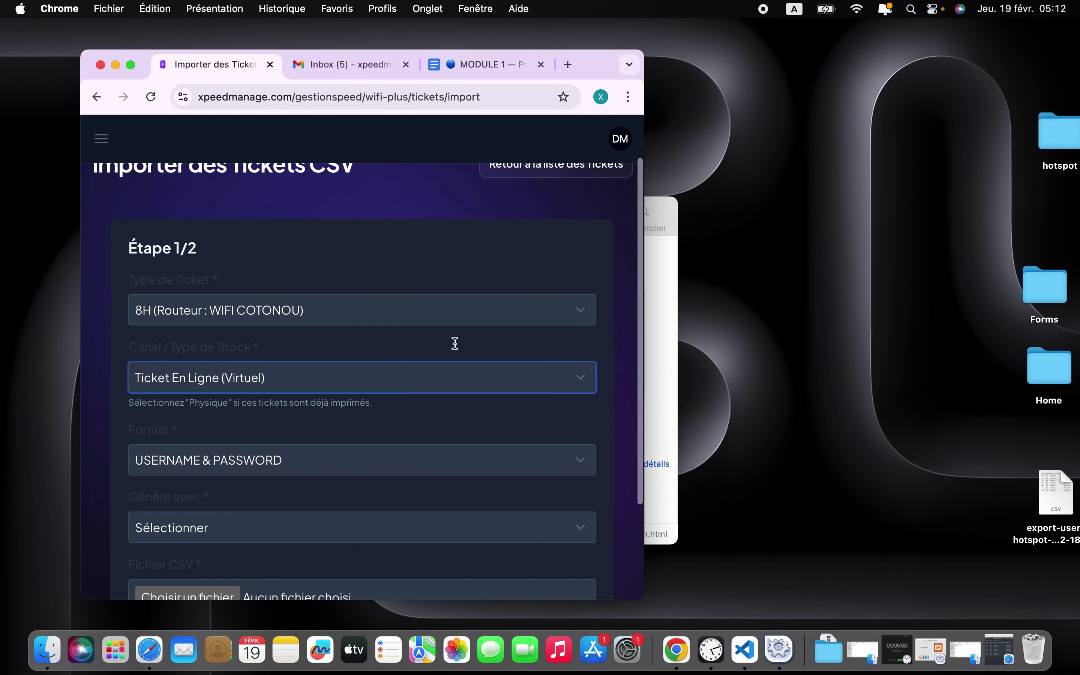
scroll(407, 446, "down", 1)
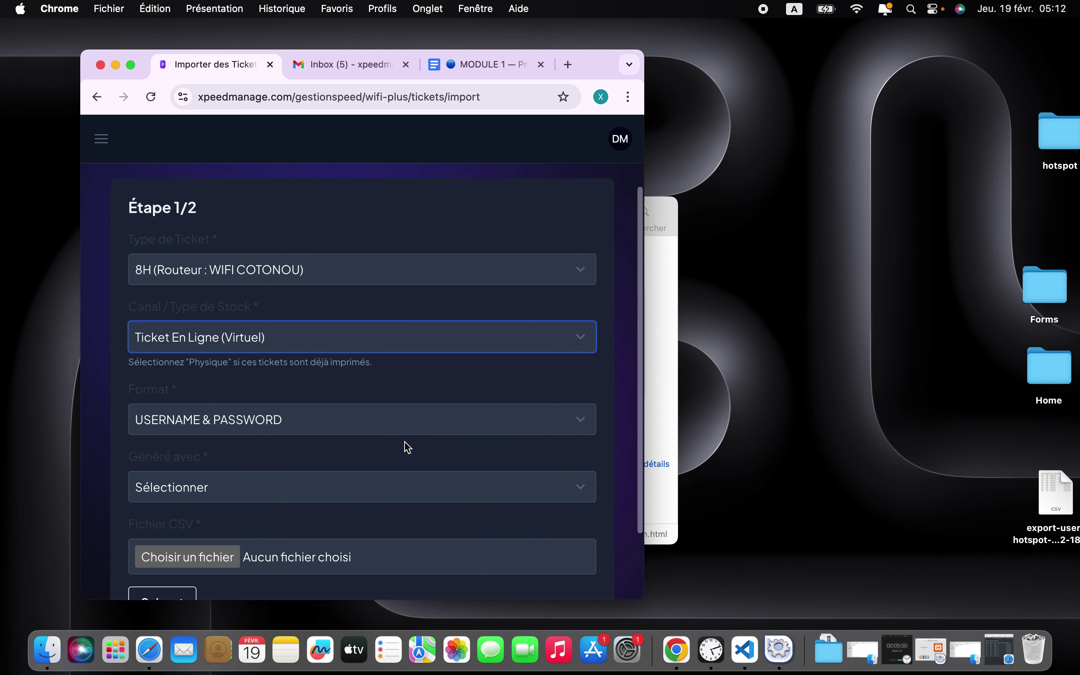
left_click(303, 423)
left_click(338, 417)
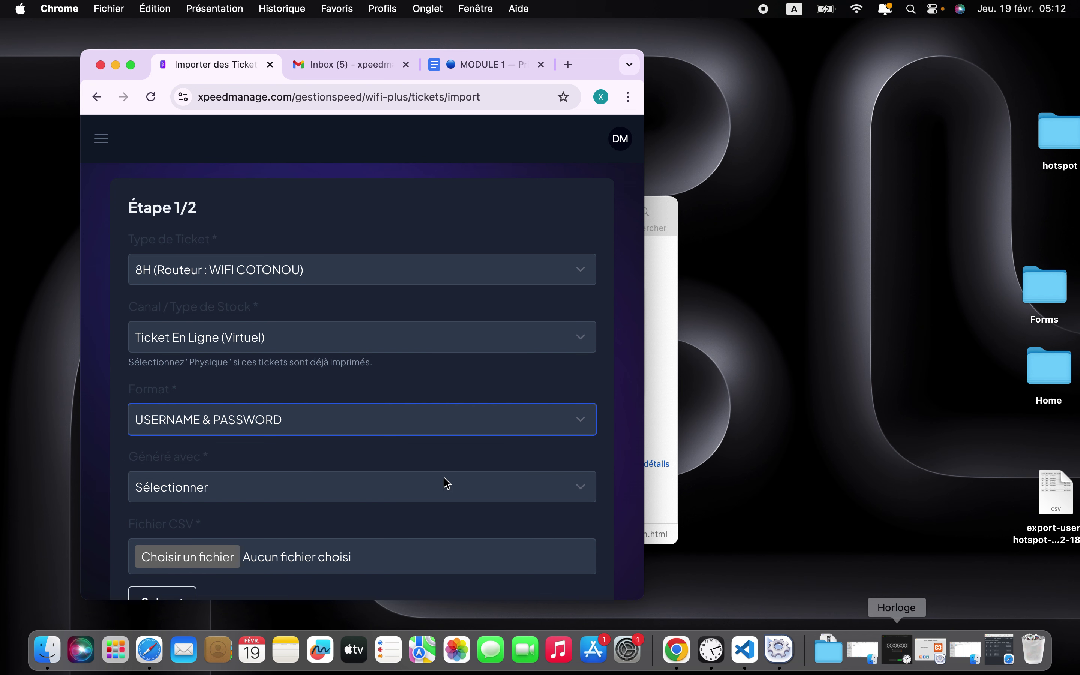
scroll(416, 476, "down", 1)
scroll(416, 477, "down", 1)
left_click(375, 390)
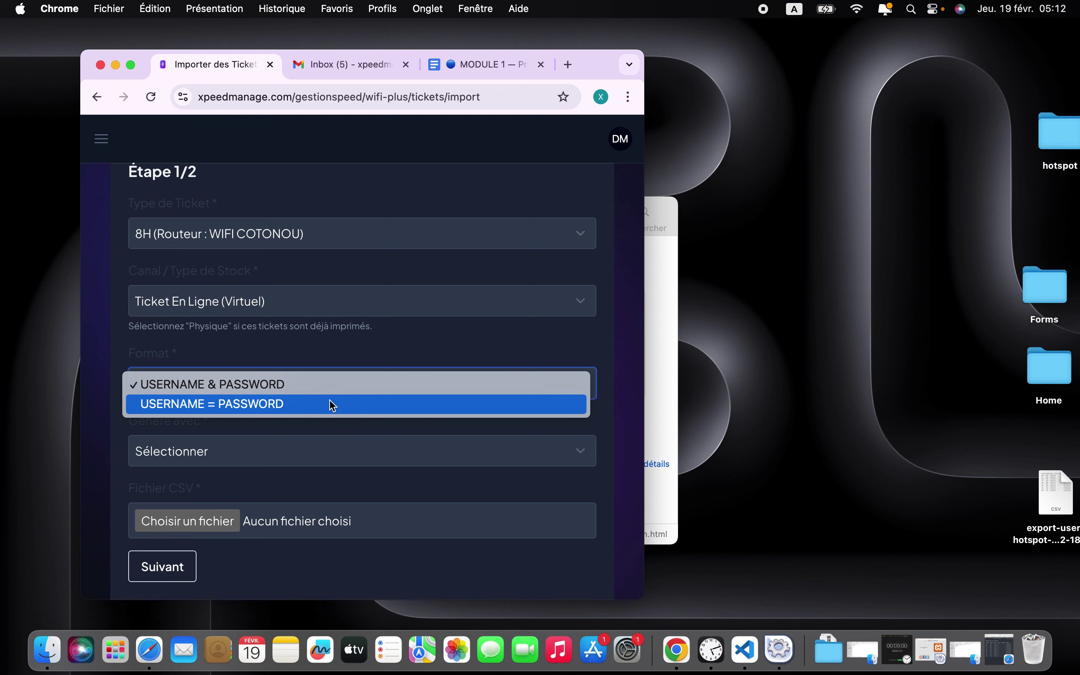
left_click(431, 433)
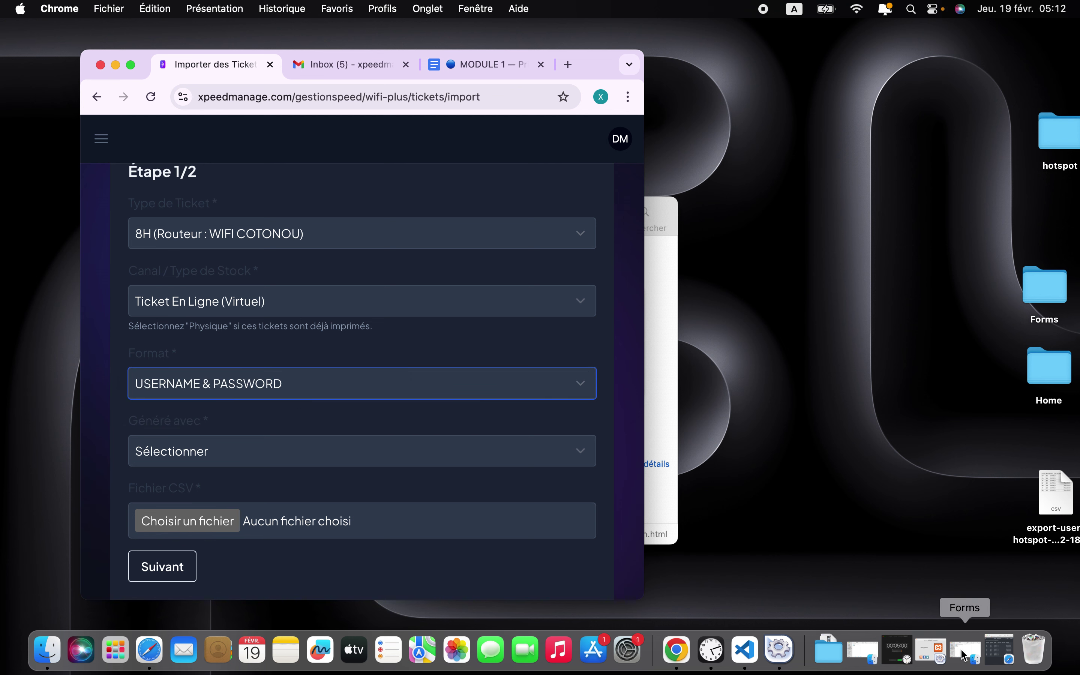
Switch to the Generate User page of MIKHMON in Safari and set the user mode to Username = Password.
left_click(998, 649)
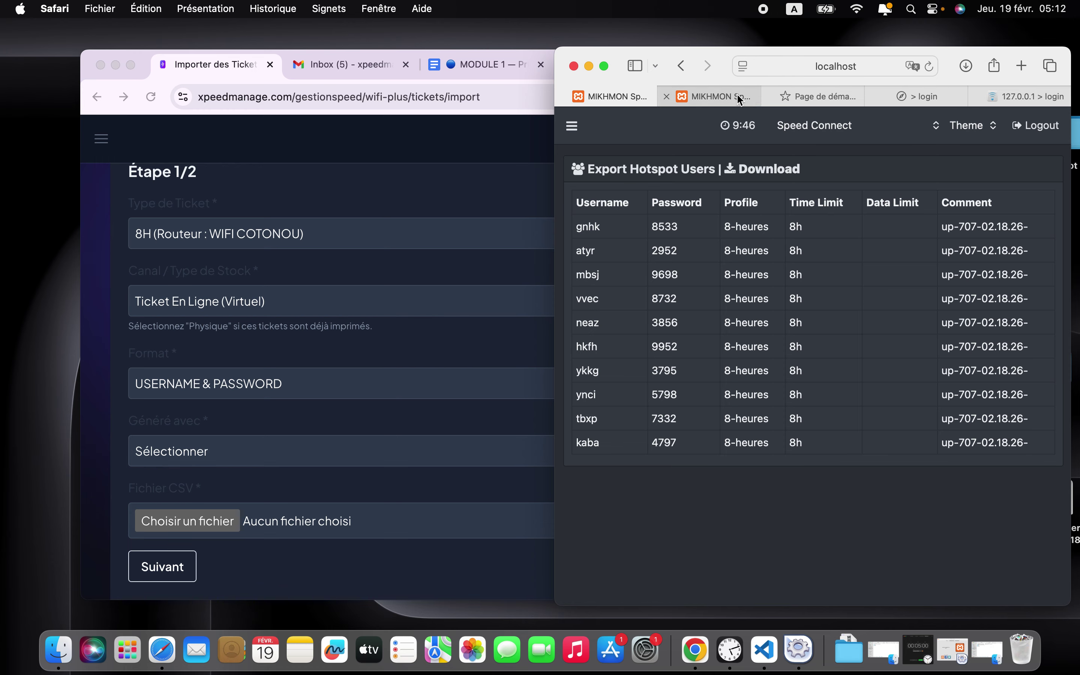
left_click(714, 96)
left_click(790, 285)
left_click(790, 286)
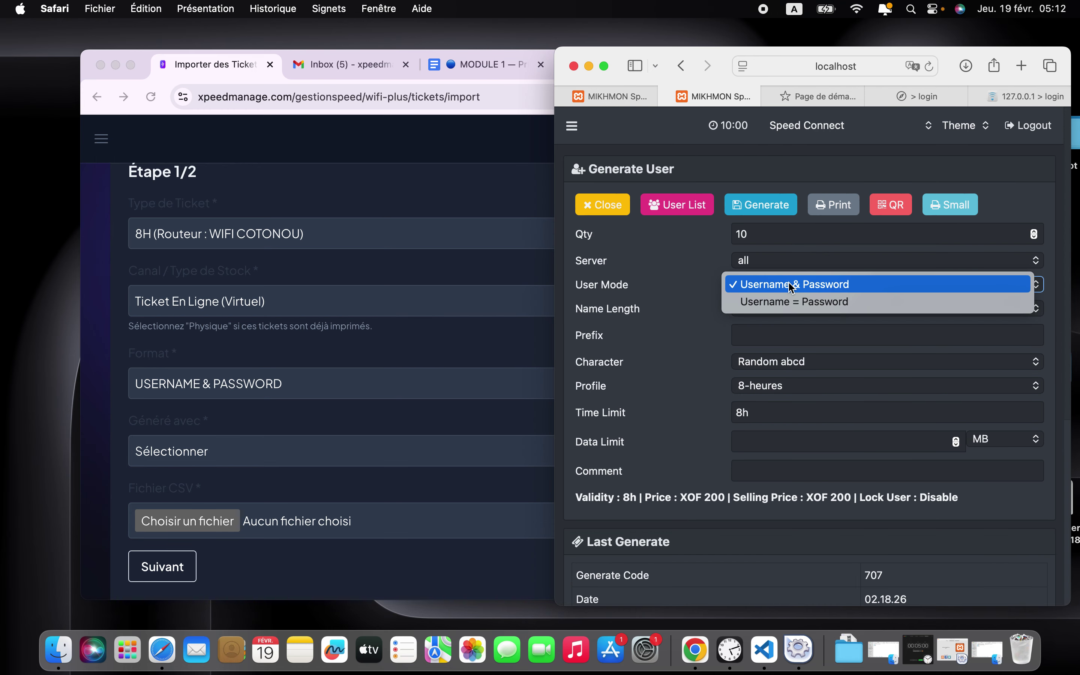
left_click(812, 304)
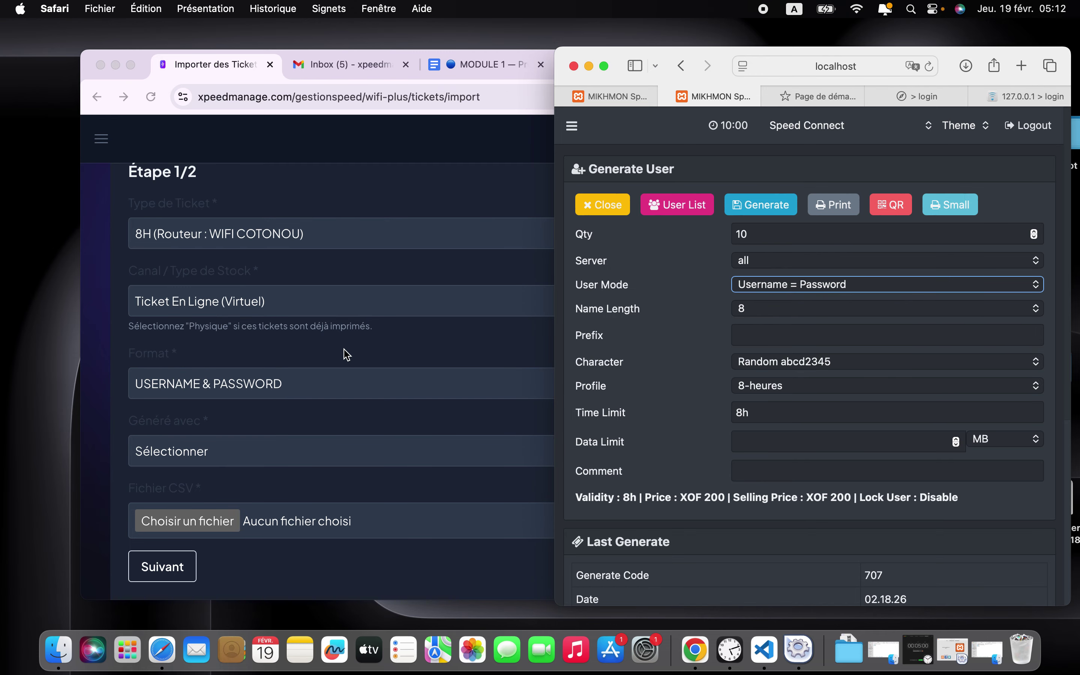
Compare it with the Format options in the Chrome import form, leaving USERNAME & PASSWORD selected.
left_click(282, 386)
left_click(281, 387)
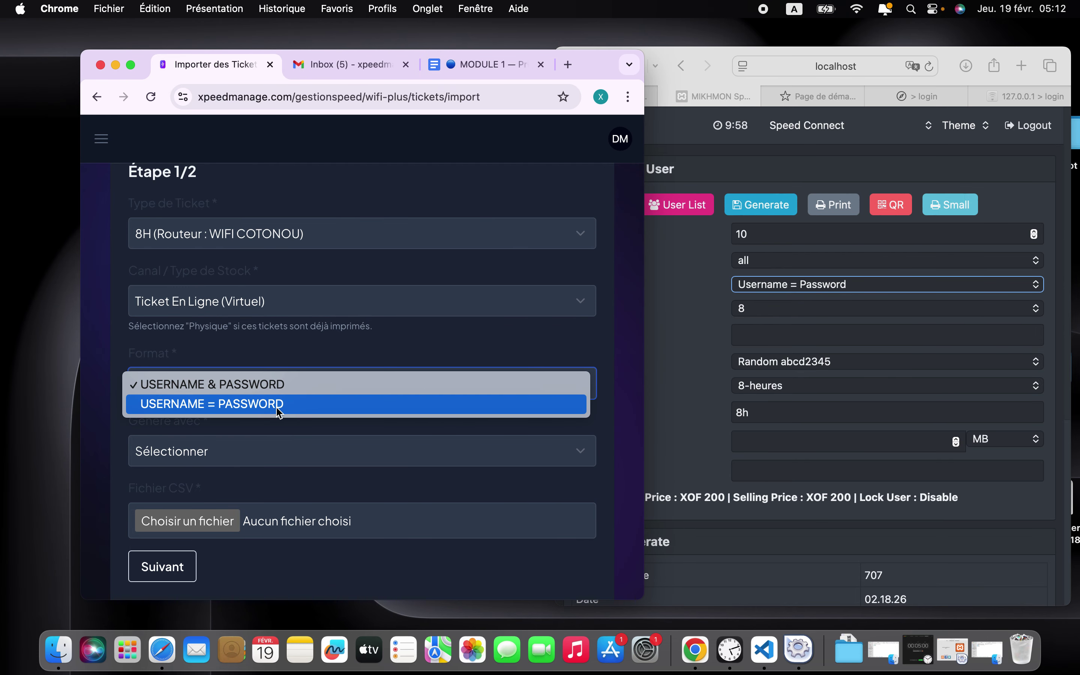
left_click(286, 444)
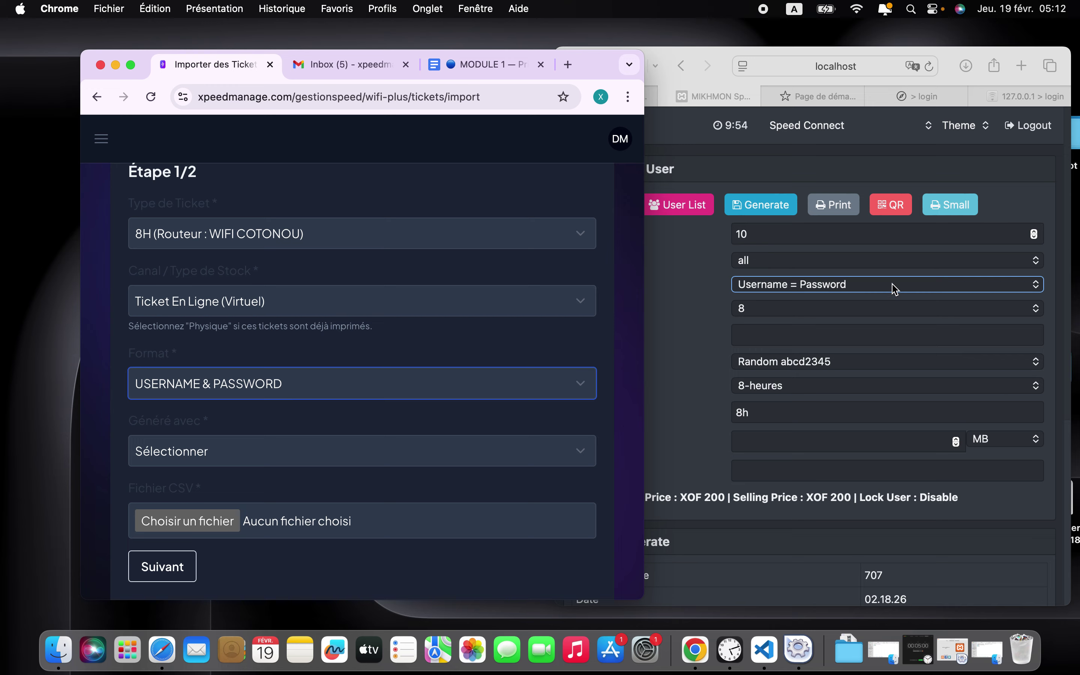
Return the MIKHMON user mode to Username & Password.
left_click(847, 313)
left_click(852, 291)
left_click(795, 269)
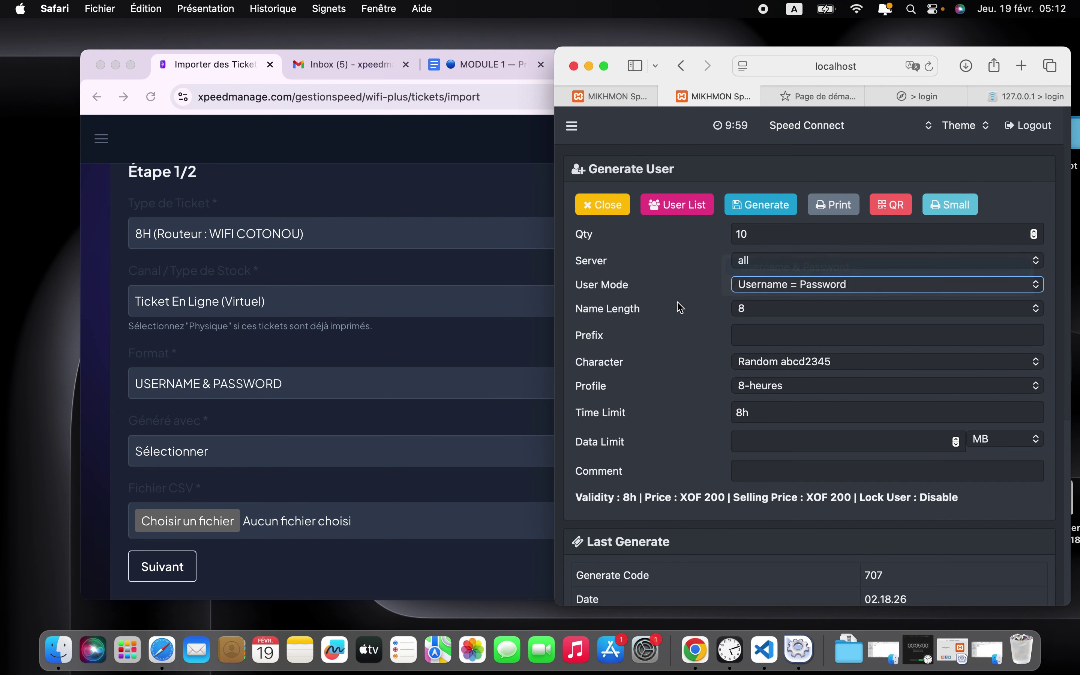
In the Chrome import form, set MIKHMON as the software the tickets were generated with.
left_click(329, 459)
left_click(333, 464)
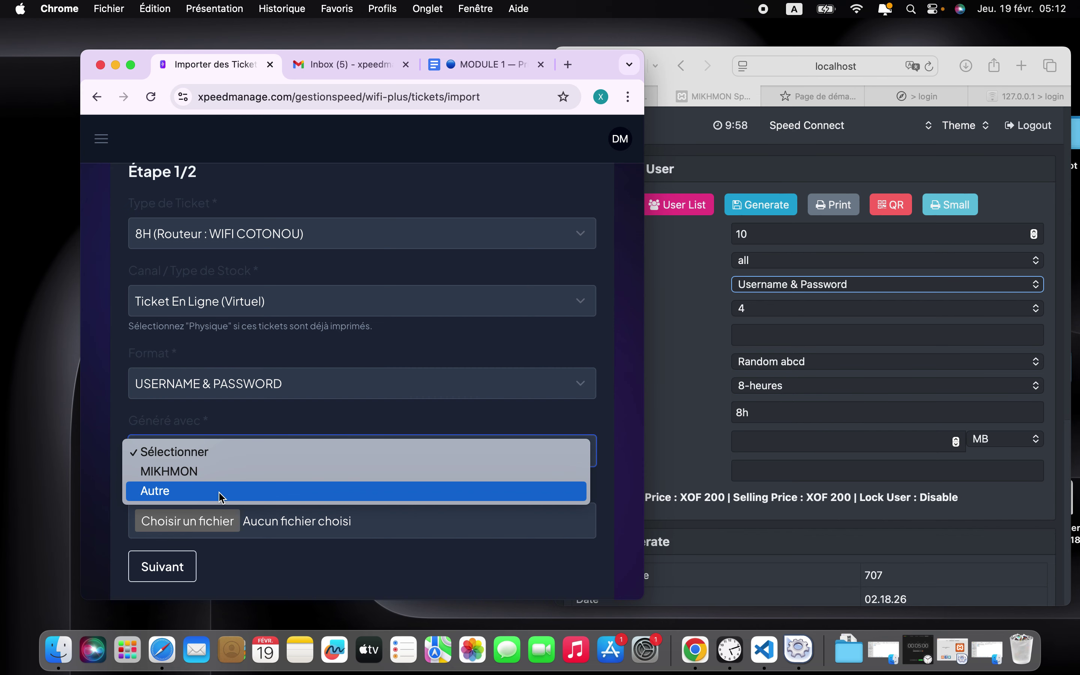
left_click(234, 474)
left_click(210, 527)
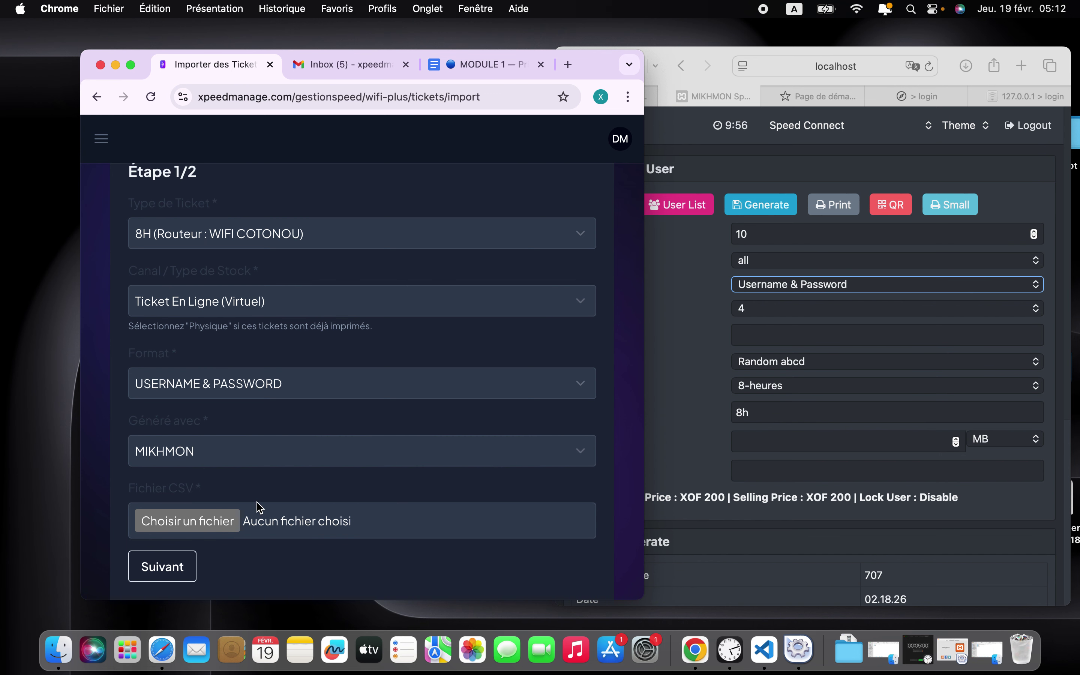
left_click(206, 529)
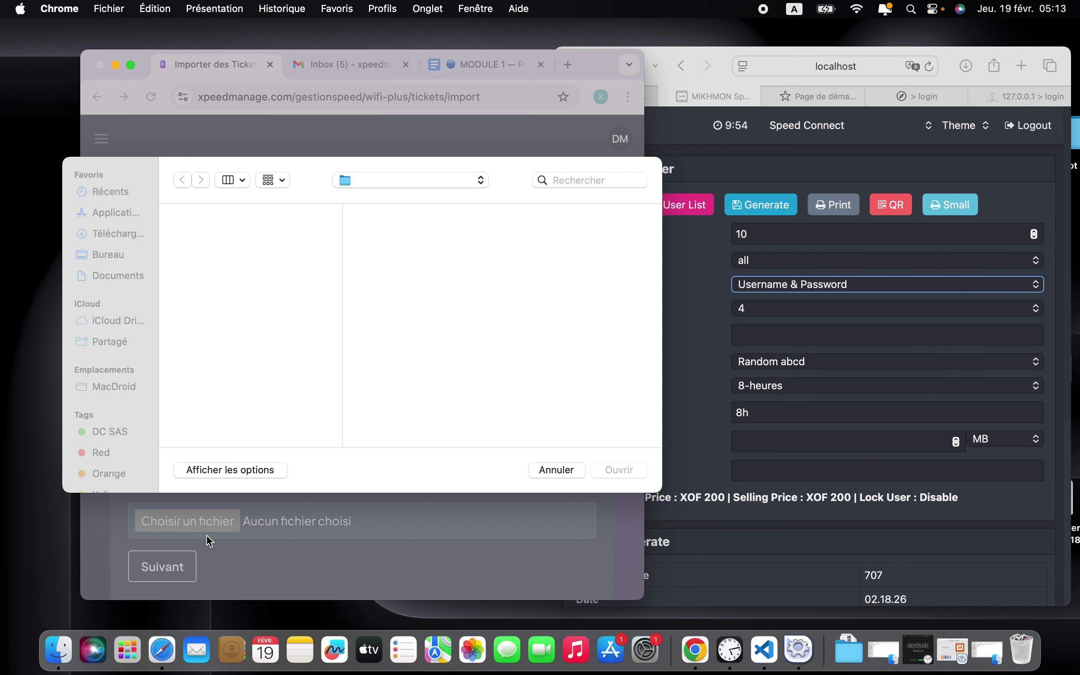
left_click(557, 469)
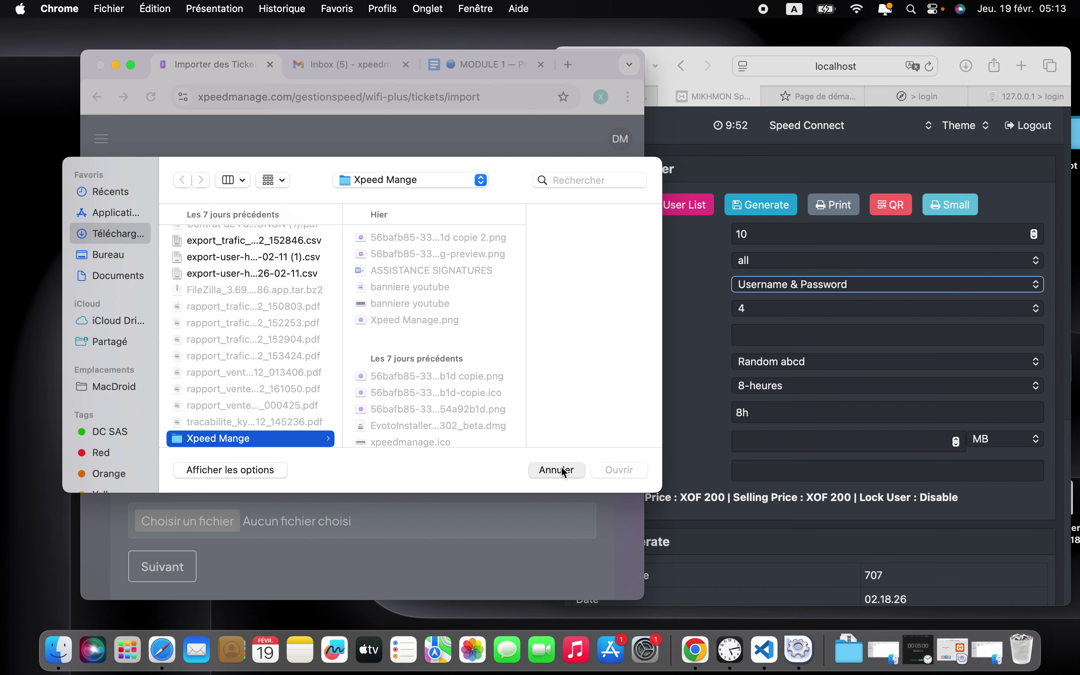
Minimize Safari and attach export-user-hotspot-mikhmon-2026-02-18.csv from the desktop as the form's CSV file.
left_click(717, 69)
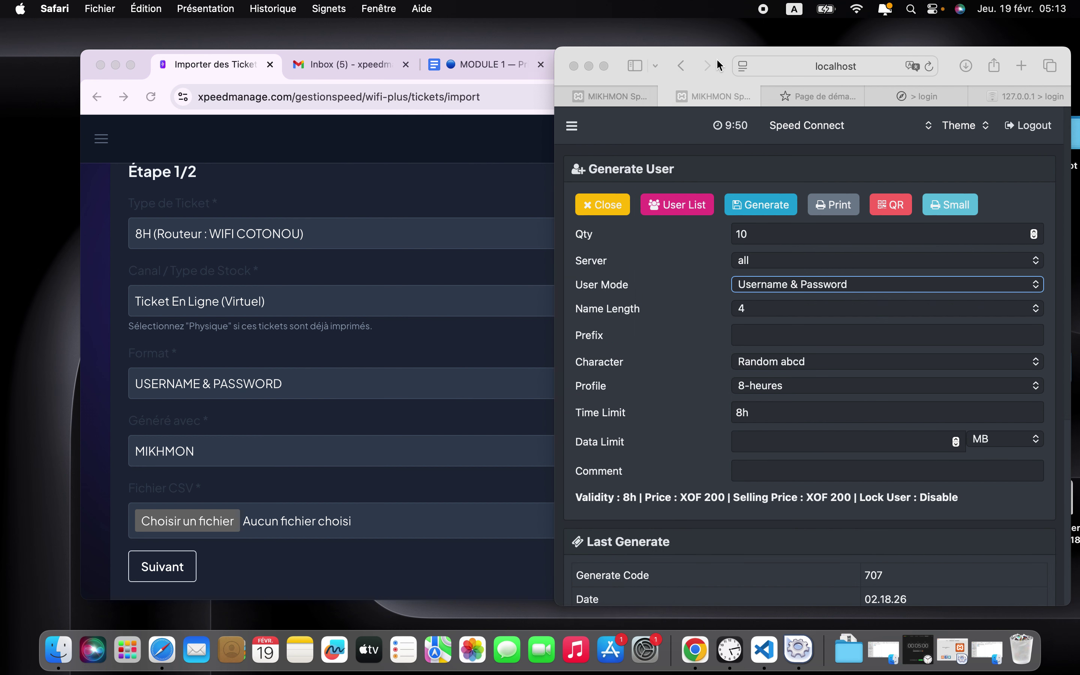
left_click(588, 66)
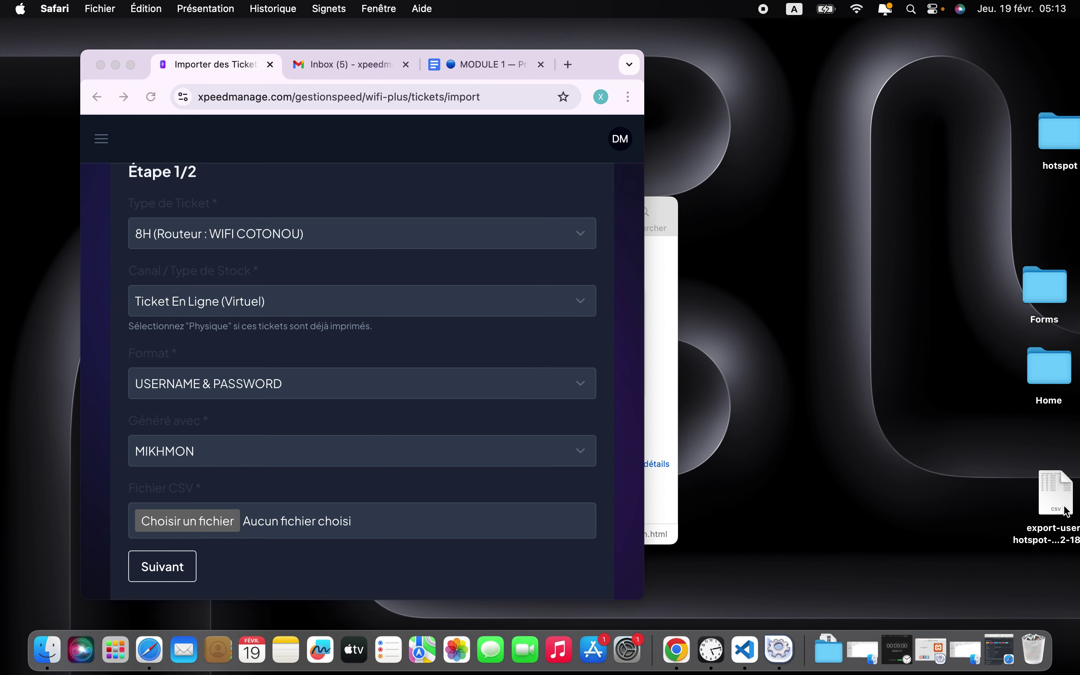
left_click_drag(1042, 511, 219, 518)
Check the completed first import stage and continue to the CSV column mapping.
scroll(397, 512, "down", 3)
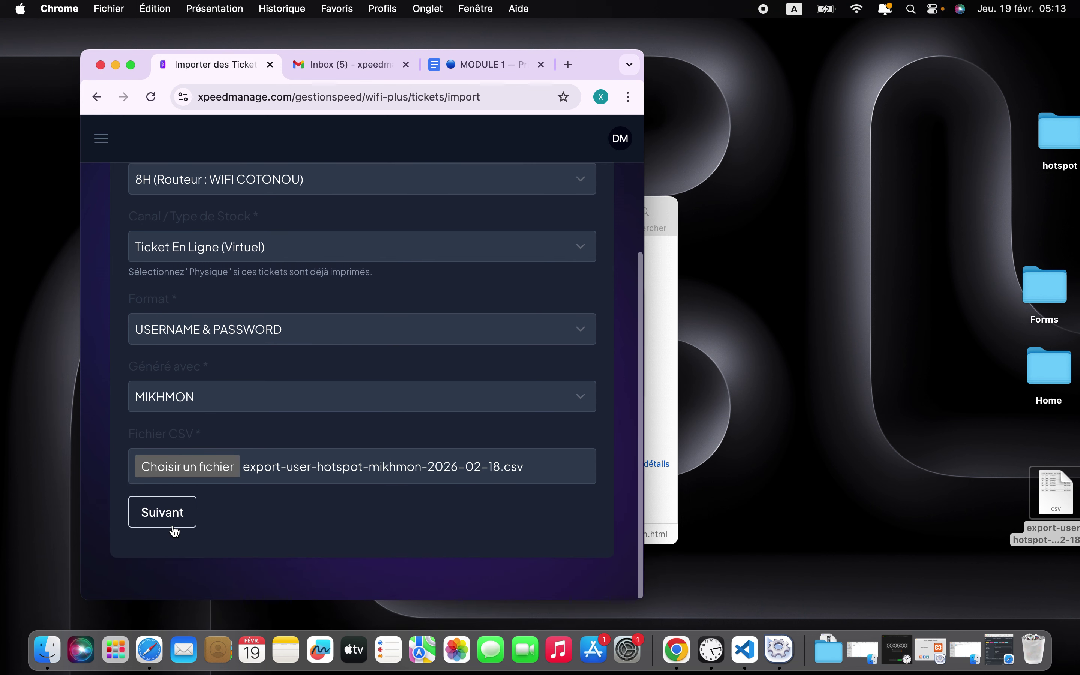
scroll(282, 405, "up", 3)
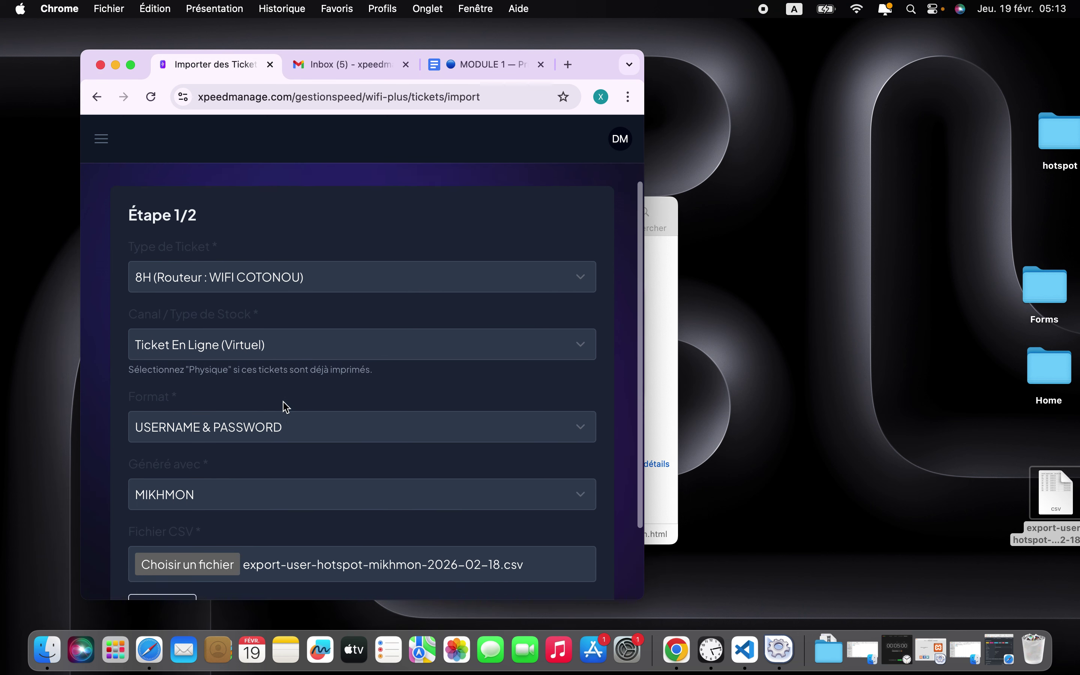
scroll(282, 405, "down", 2)
left_click(162, 542)
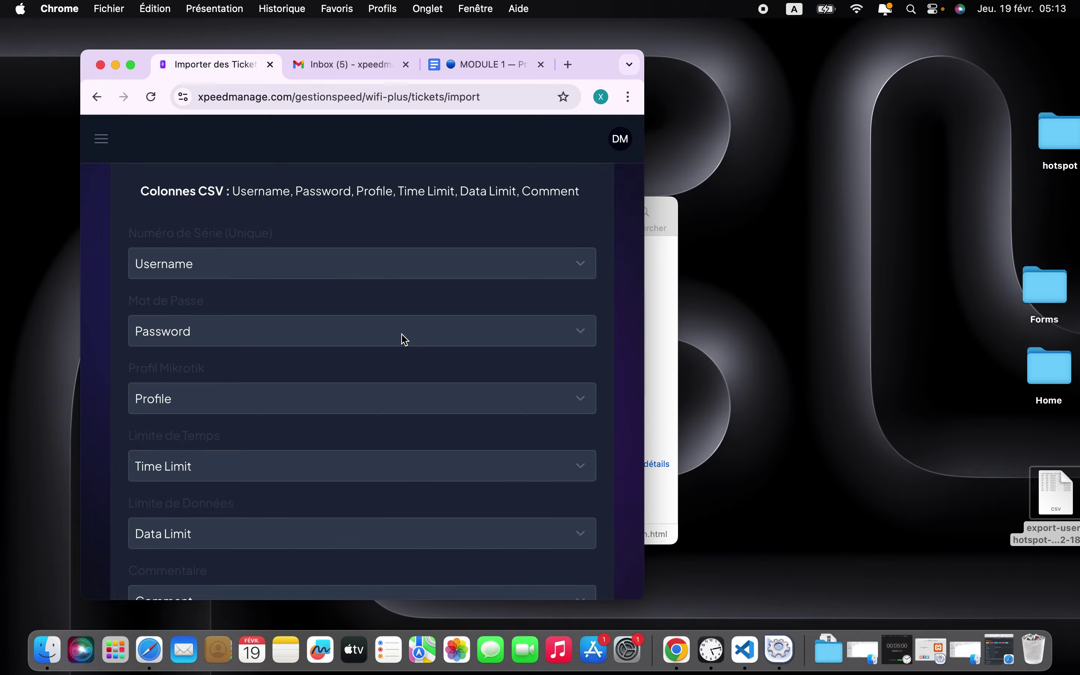
Review the preset CSV column mapping, keep it and run the ticket import.
scroll(359, 361, "down", 1)
scroll(360, 361, "down", 5)
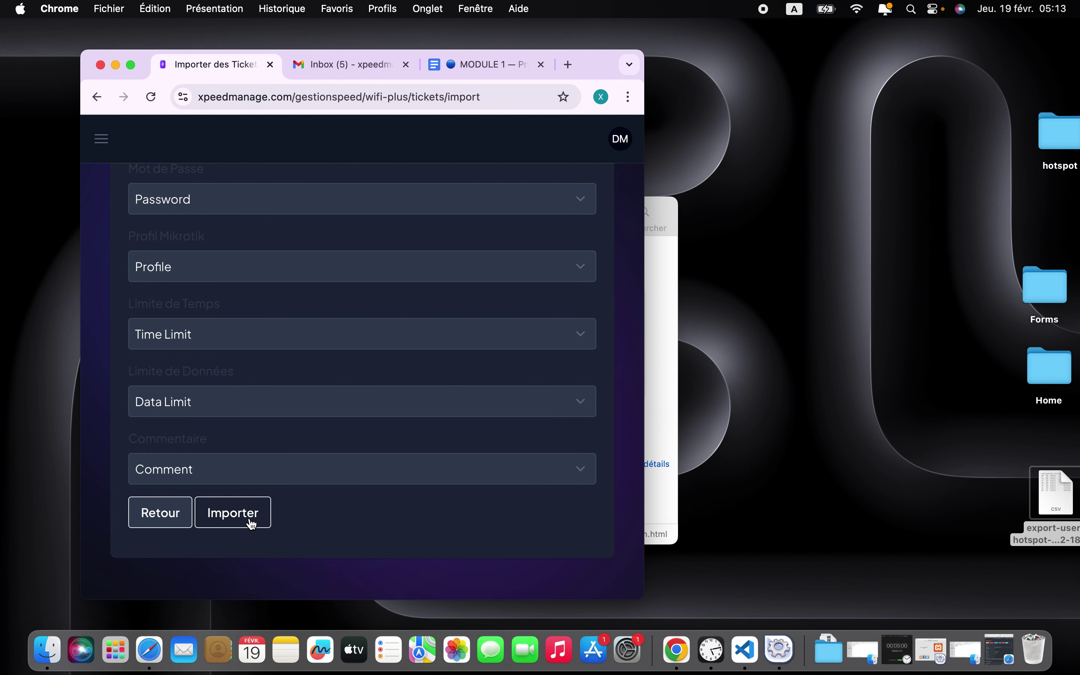
left_click(249, 523)
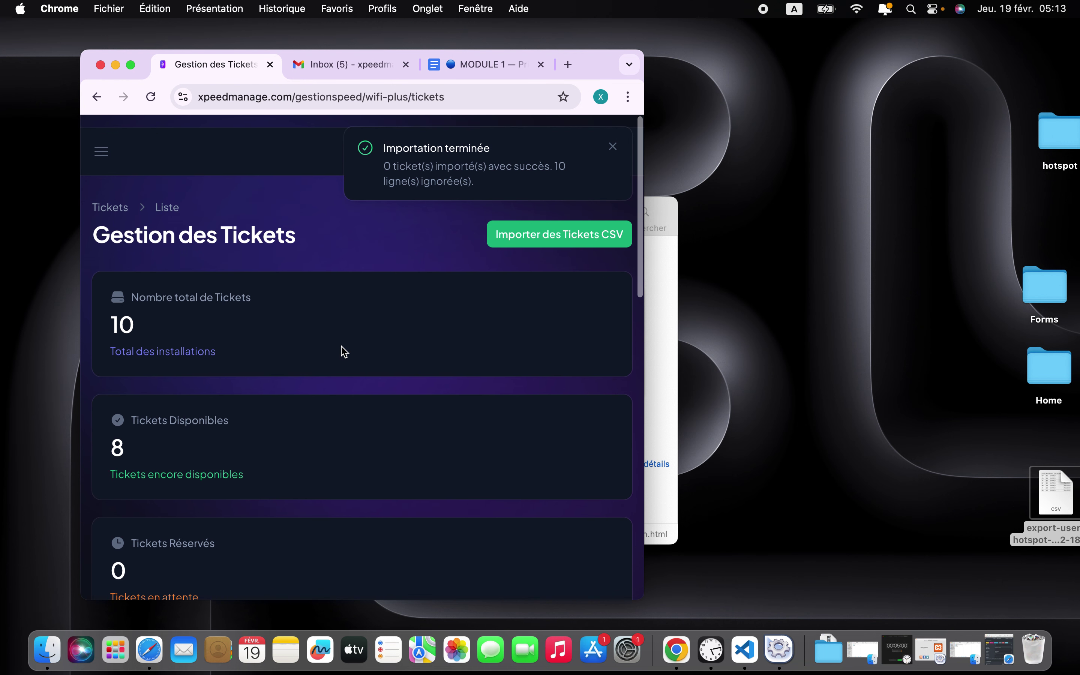
Examine the import notification, the ticket statistics and the serial numbers and statuses in the ticket list.
scroll(344, 352, "down", 1)
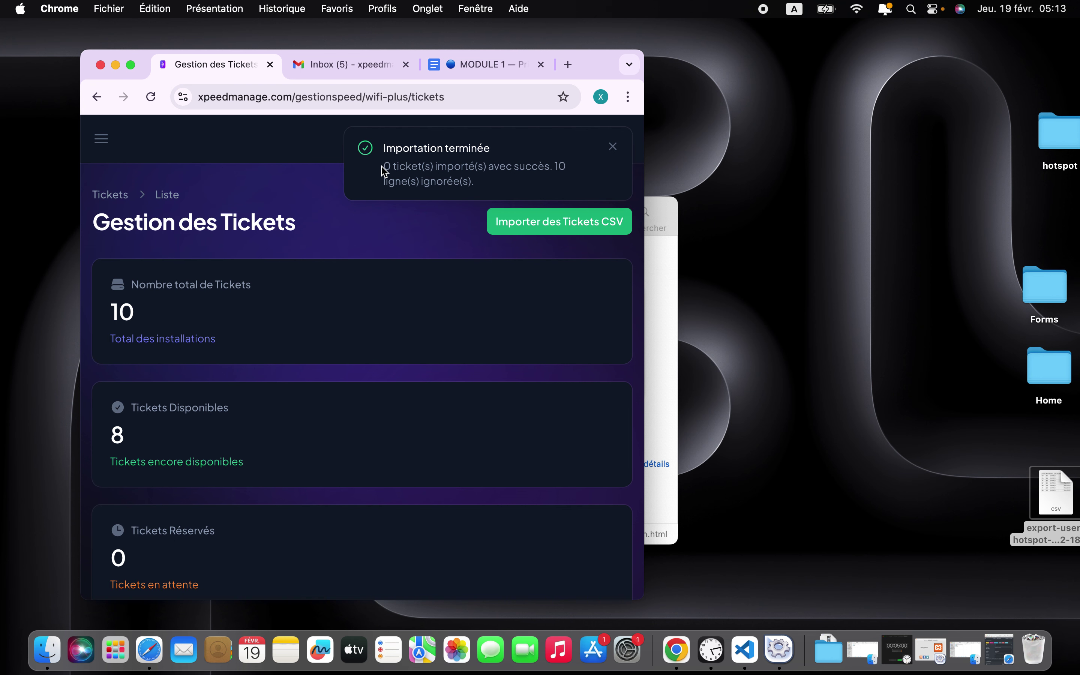
scroll(411, 280, "down", 10)
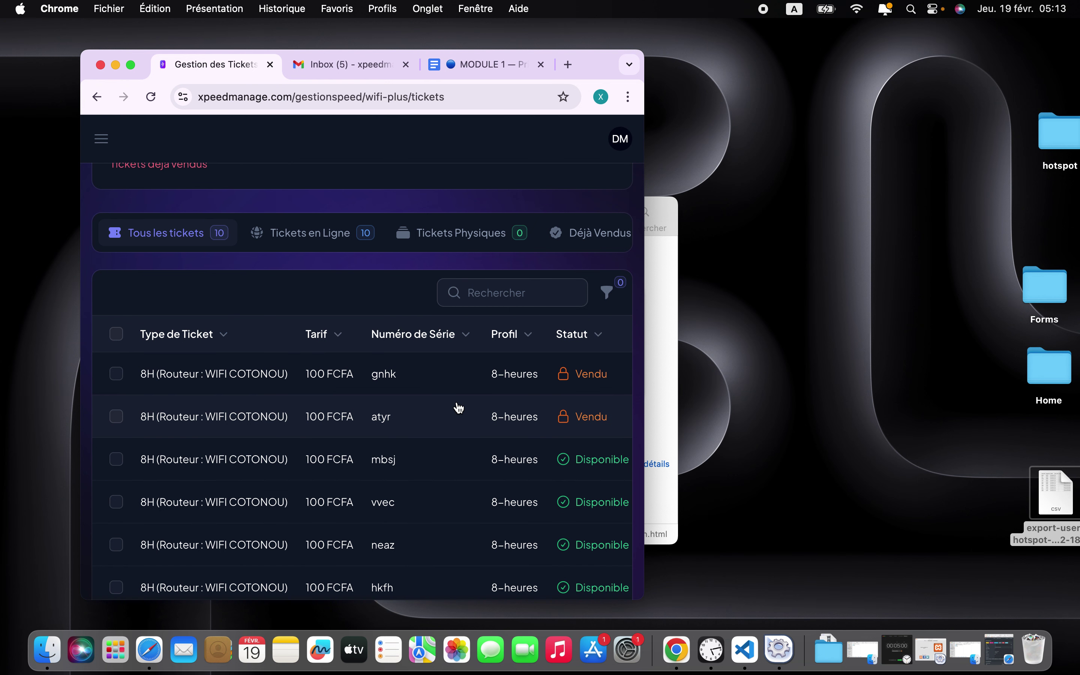
scroll(458, 407, "down", 5)
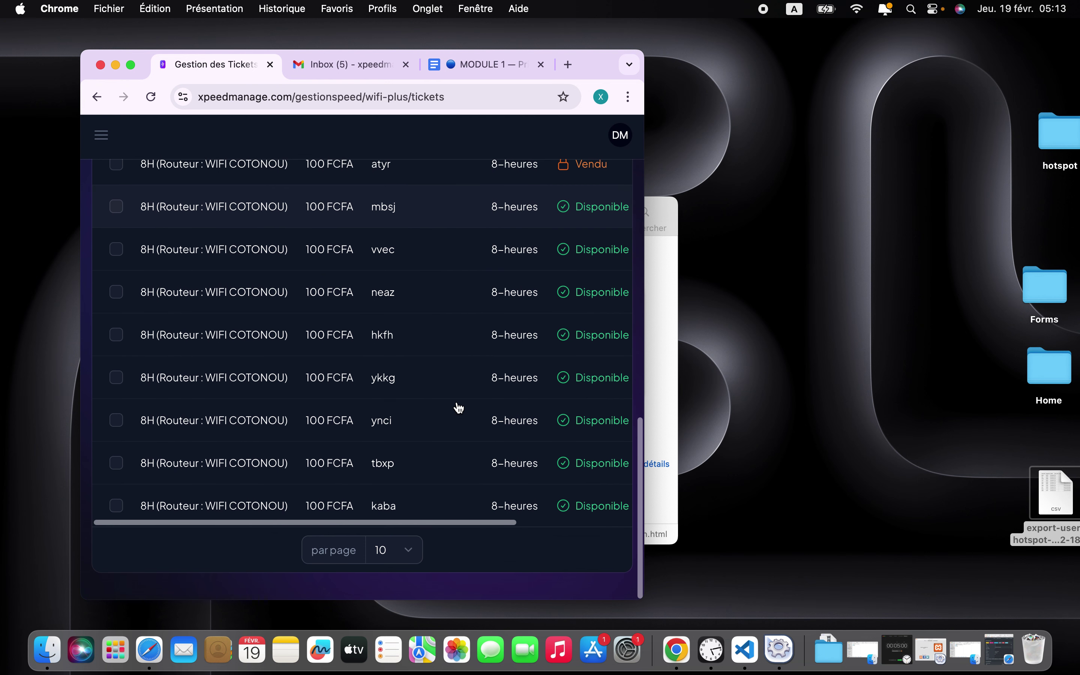
scroll(531, 286, "up", 2)
scroll(380, 460, "down", 3)
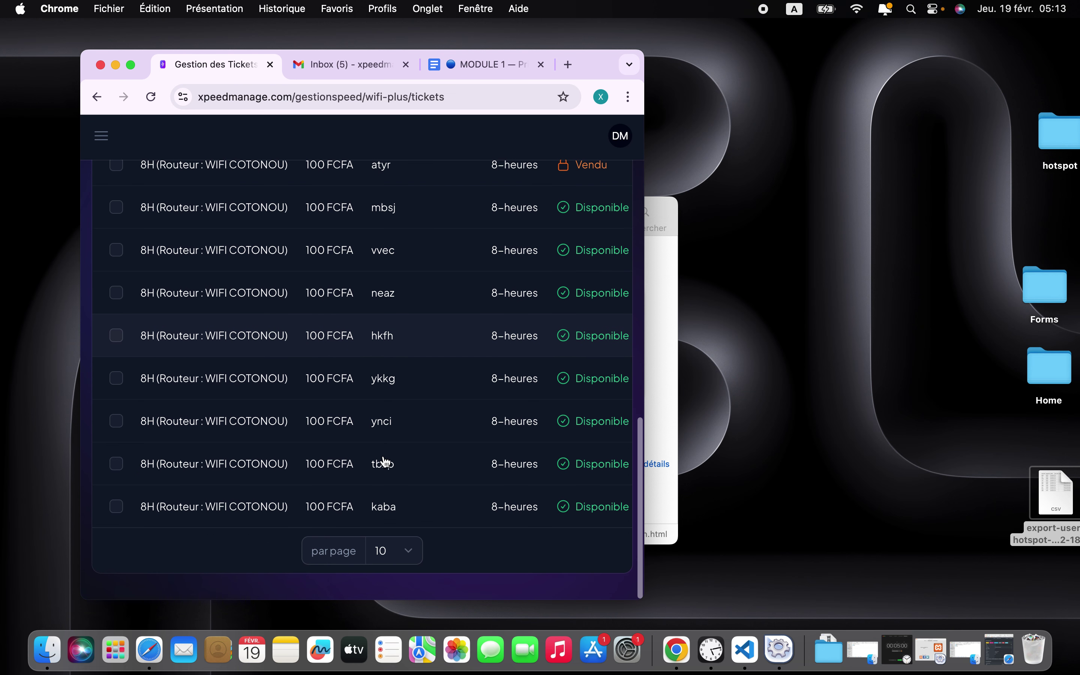
scroll(383, 460, "up", 5)
scroll(385, 460, "up", 2)
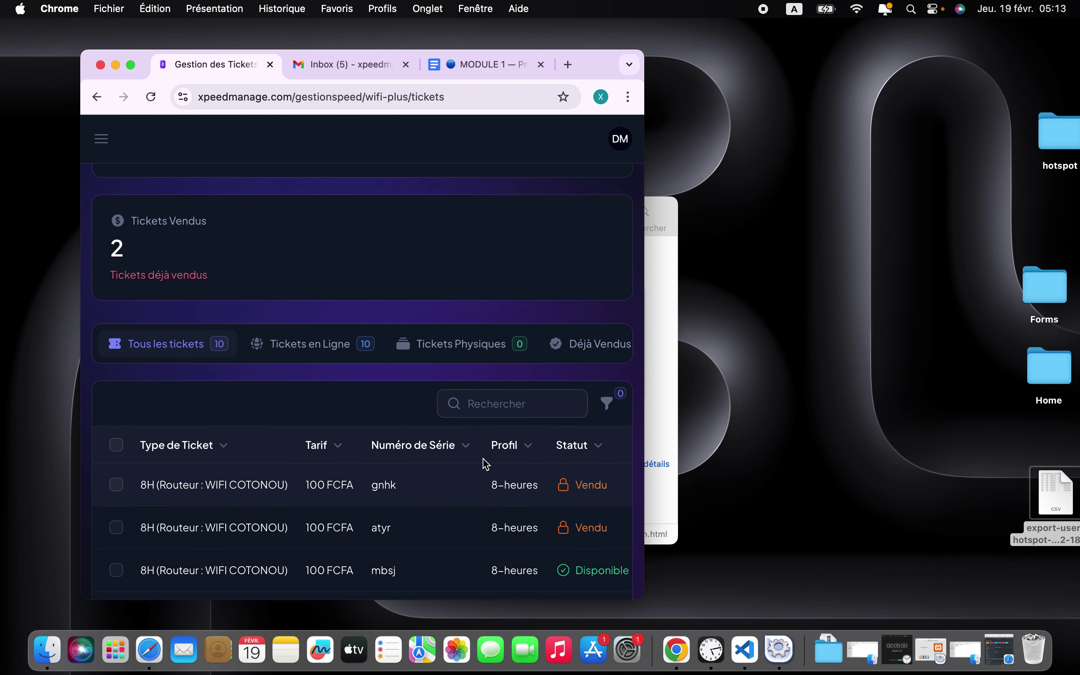
scroll(472, 487, "up", 8)
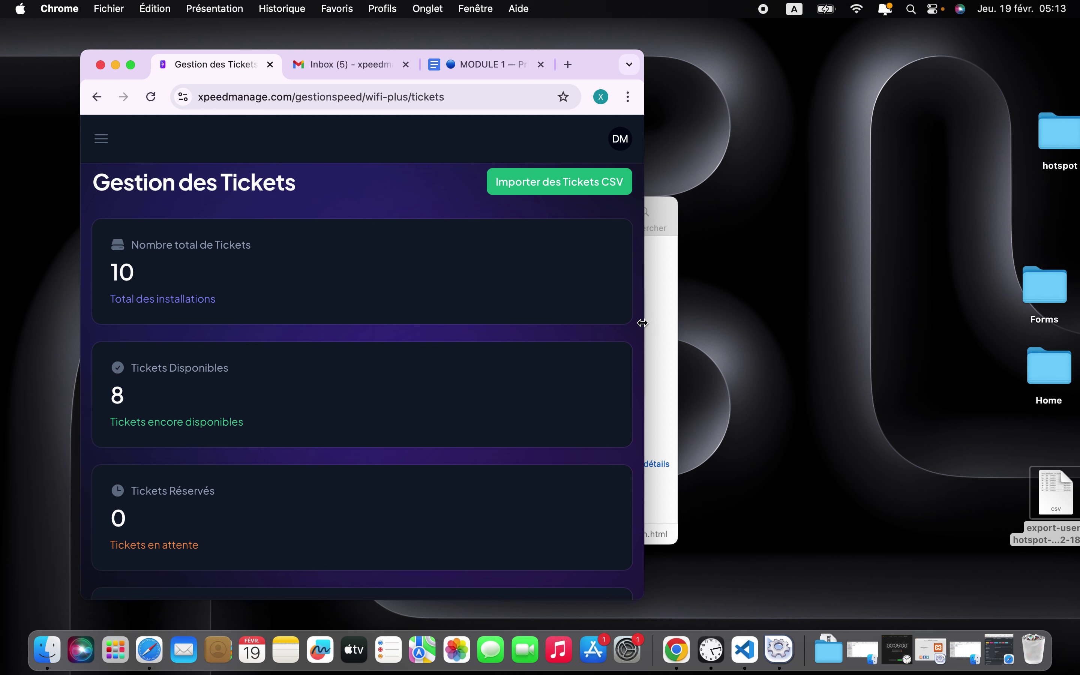
Widen the Chrome window and review the ticket statistics and the full ticket table with its row actions.
left_click_drag(789, 321, 827, 320)
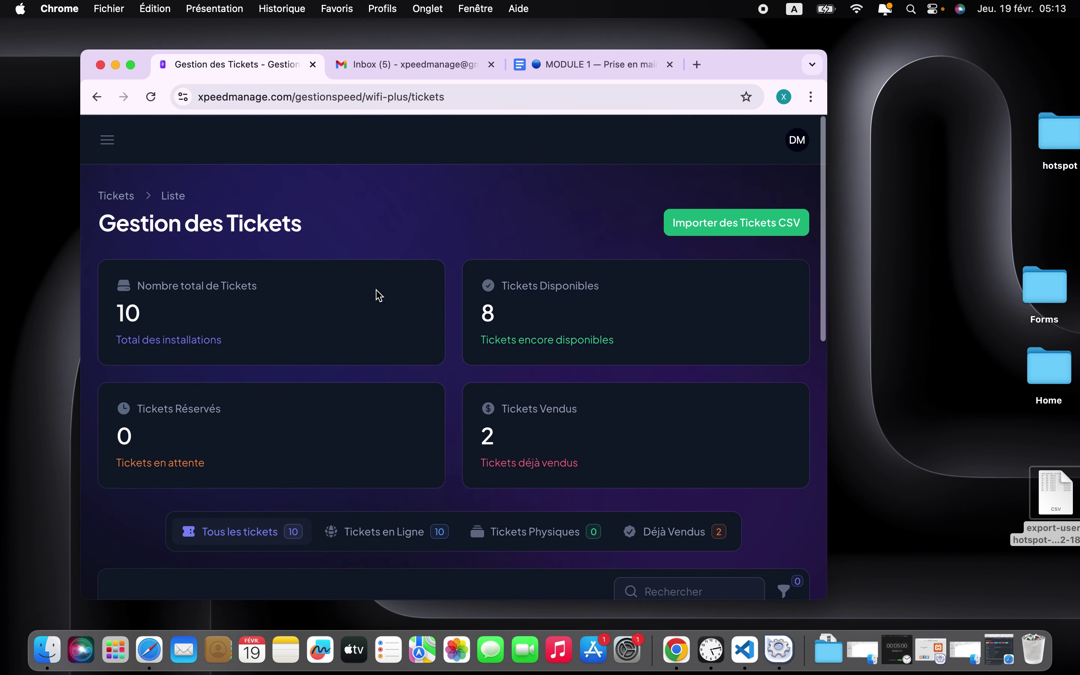
scroll(348, 306, "down", 2)
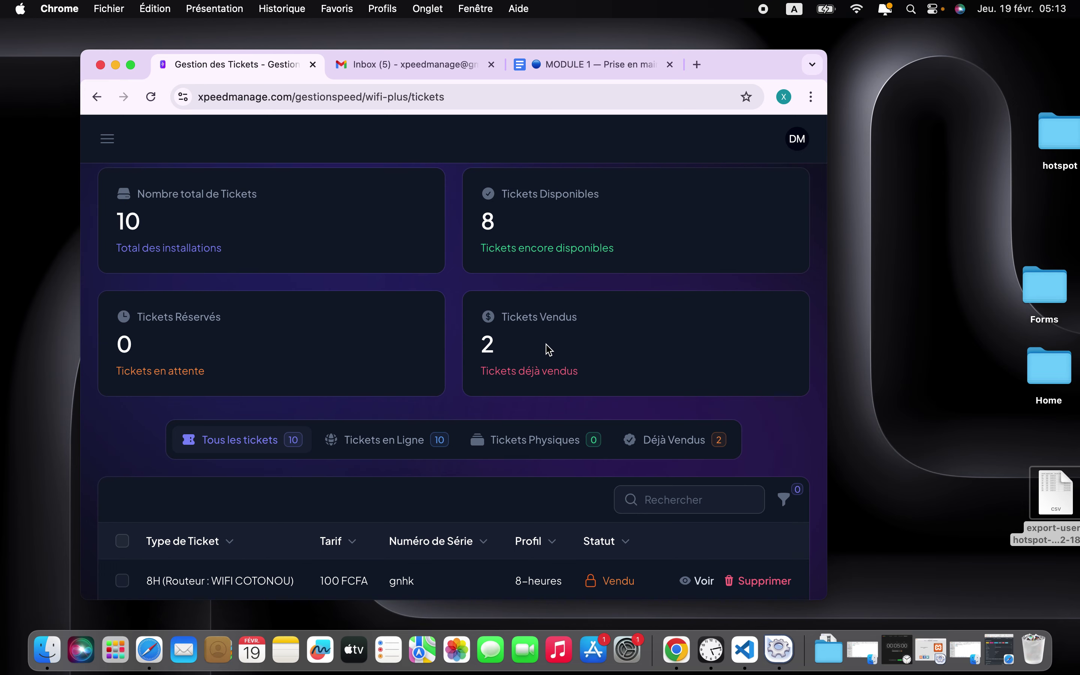
scroll(549, 350, "down", 10)
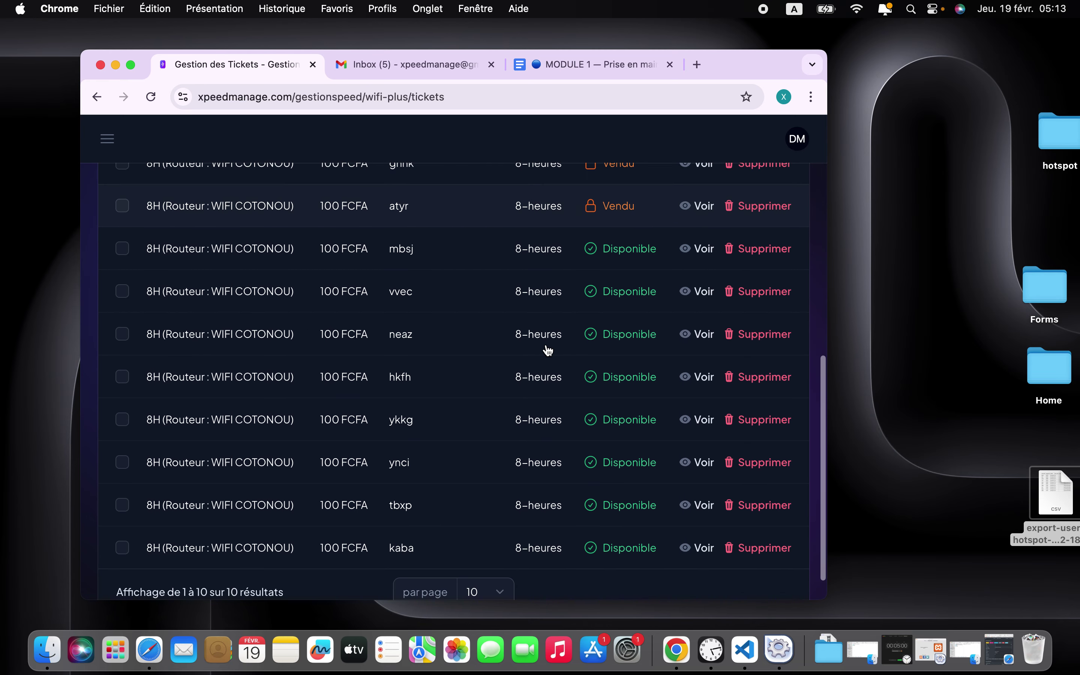
scroll(549, 349, "up", 10)
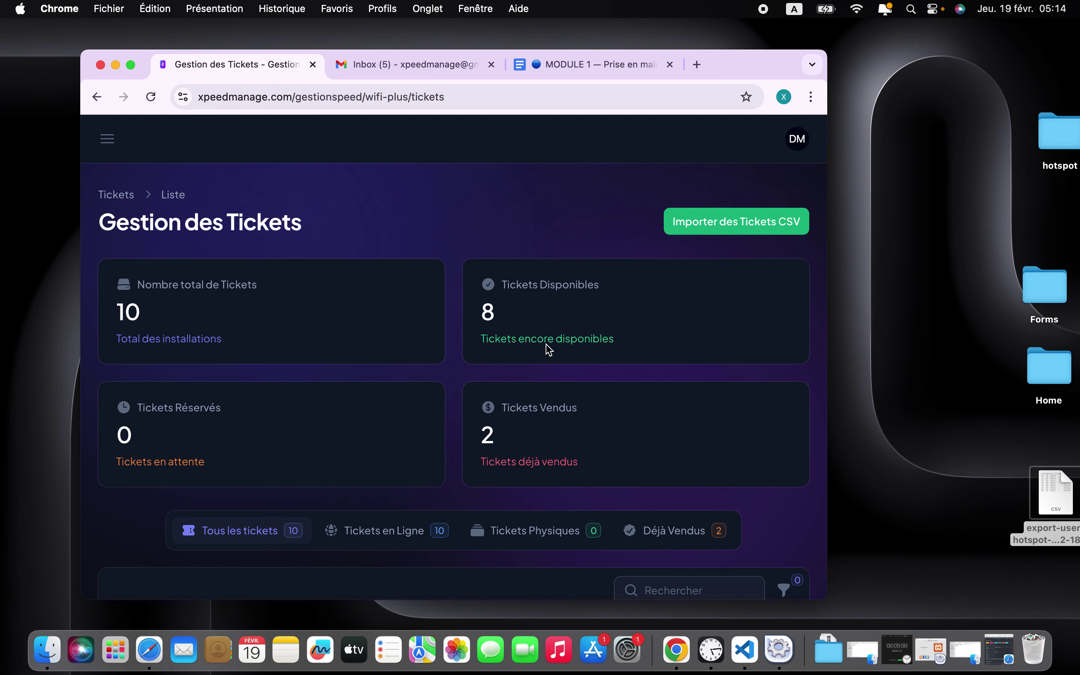
scroll(549, 350, "down", 10)
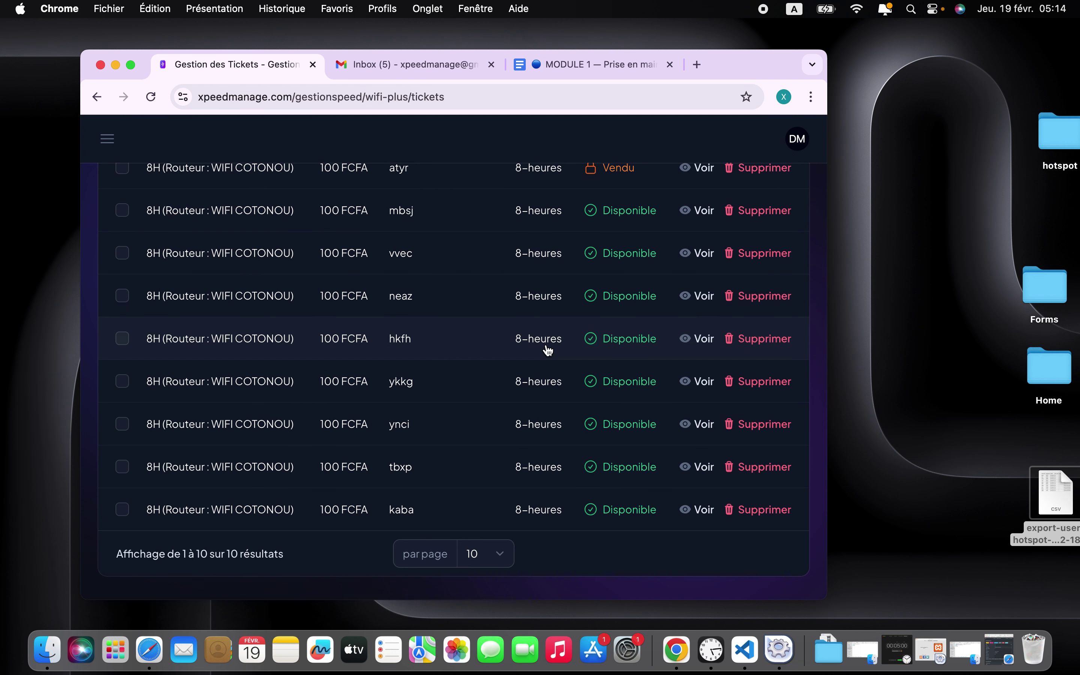
scroll(548, 351, "up", 10)
scroll(545, 348, "down", 10)
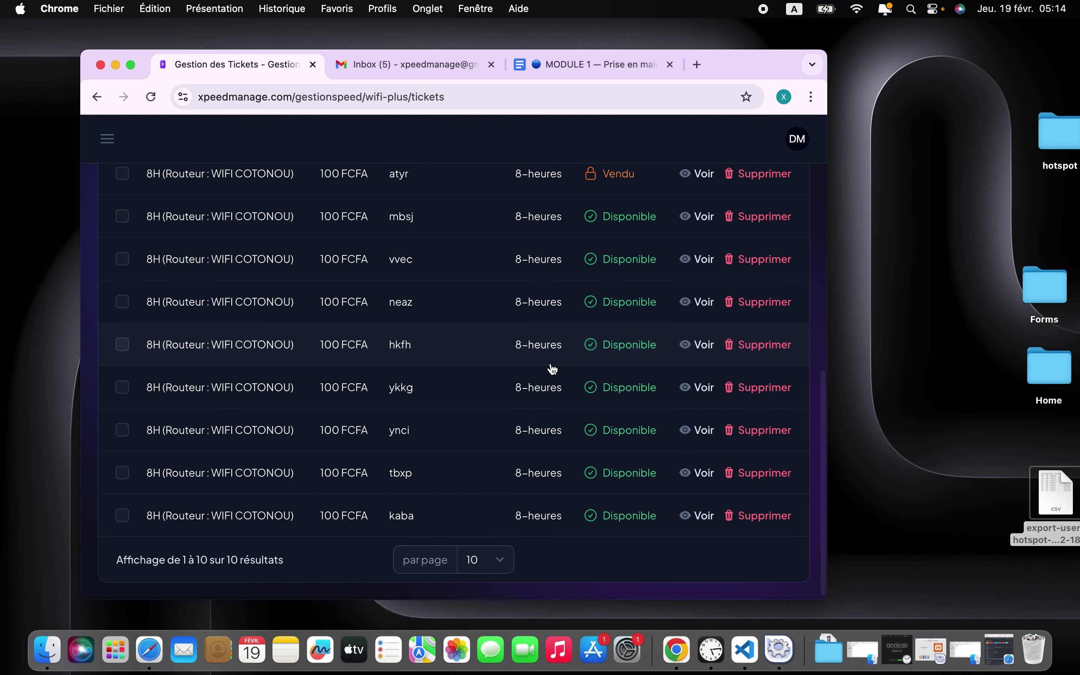
scroll(552, 369, "up", 10)
Open the Xpeed Manage navigation, then consult the MODULE 2 outline in the Google Docs course document.
left_click(109, 138)
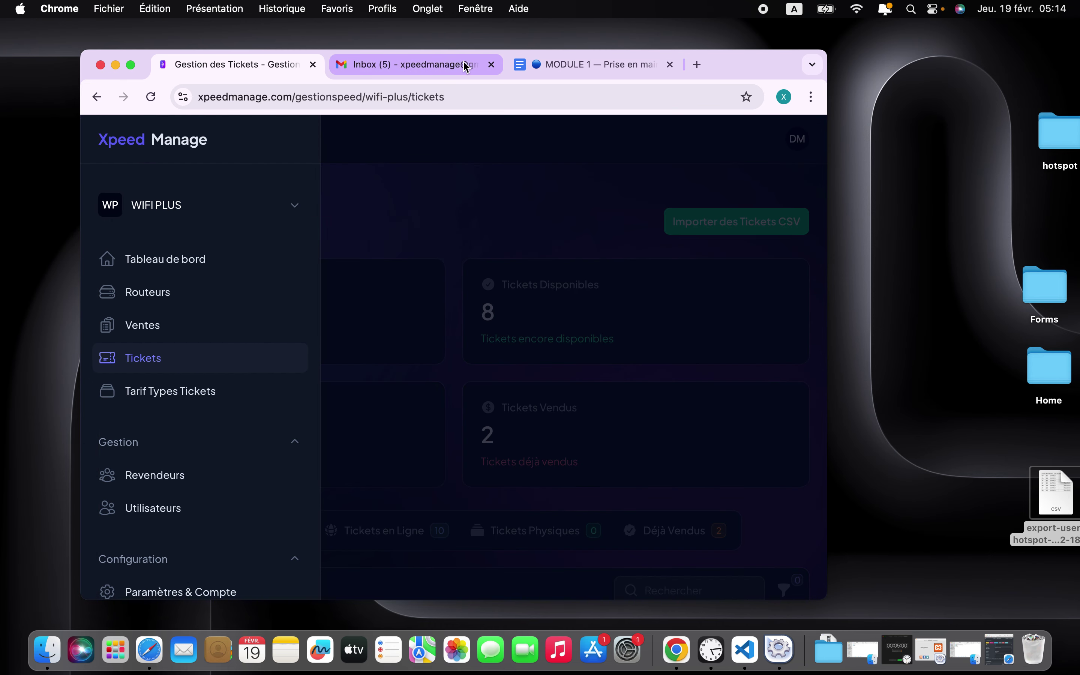
left_click(622, 68)
scroll(448, 466, "down", 2)
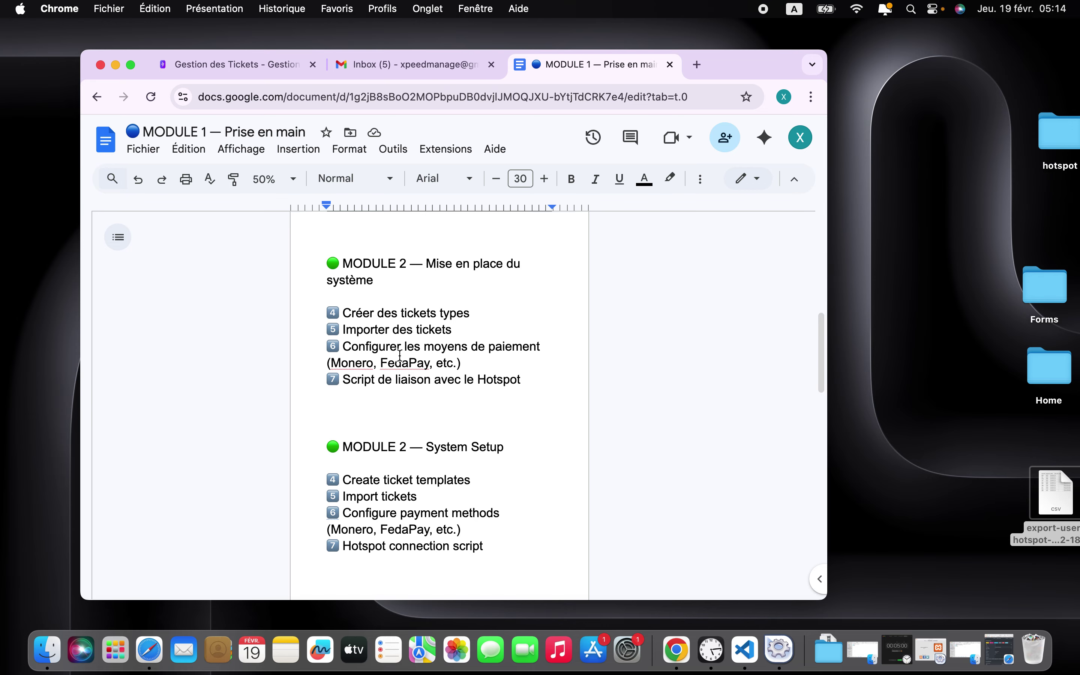
Return to Xpeed Manage, open Moyens de Paiement and start a new payment provider configuration.
left_click(213, 63)
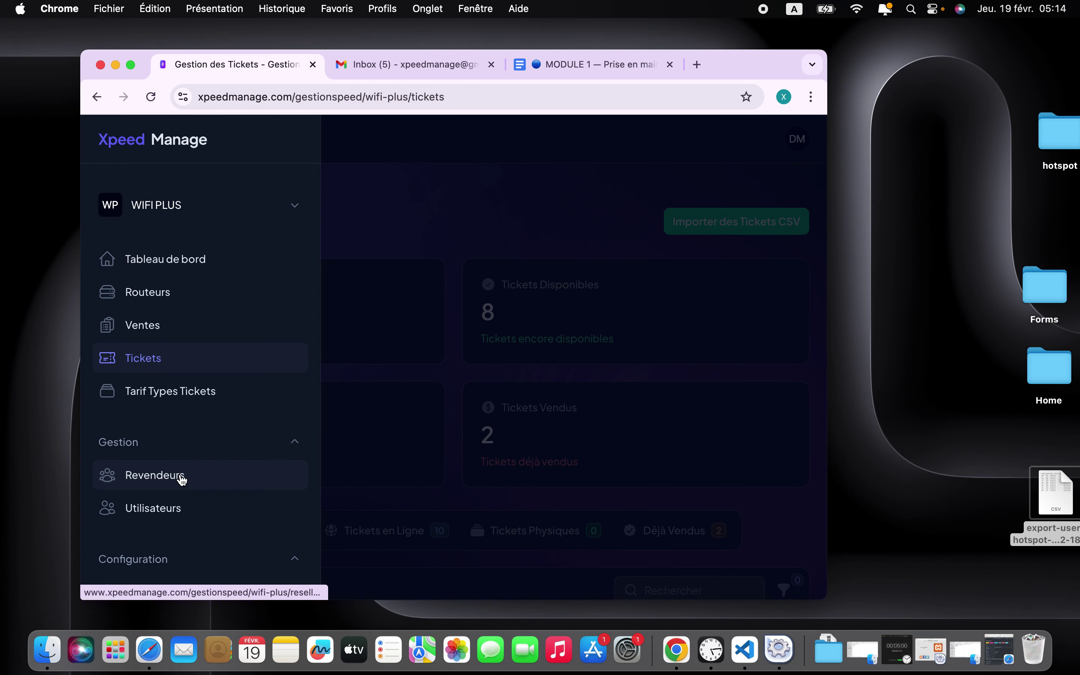
scroll(181, 478, "down", 3)
scroll(180, 478, "down", 5)
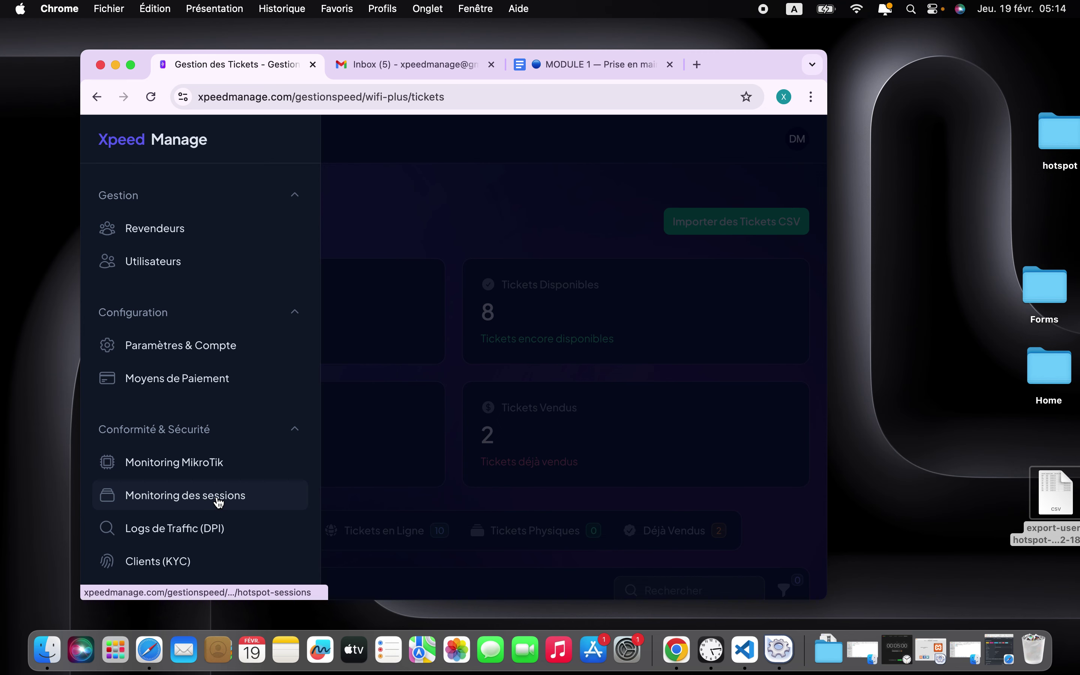
scroll(239, 428, "up", 1)
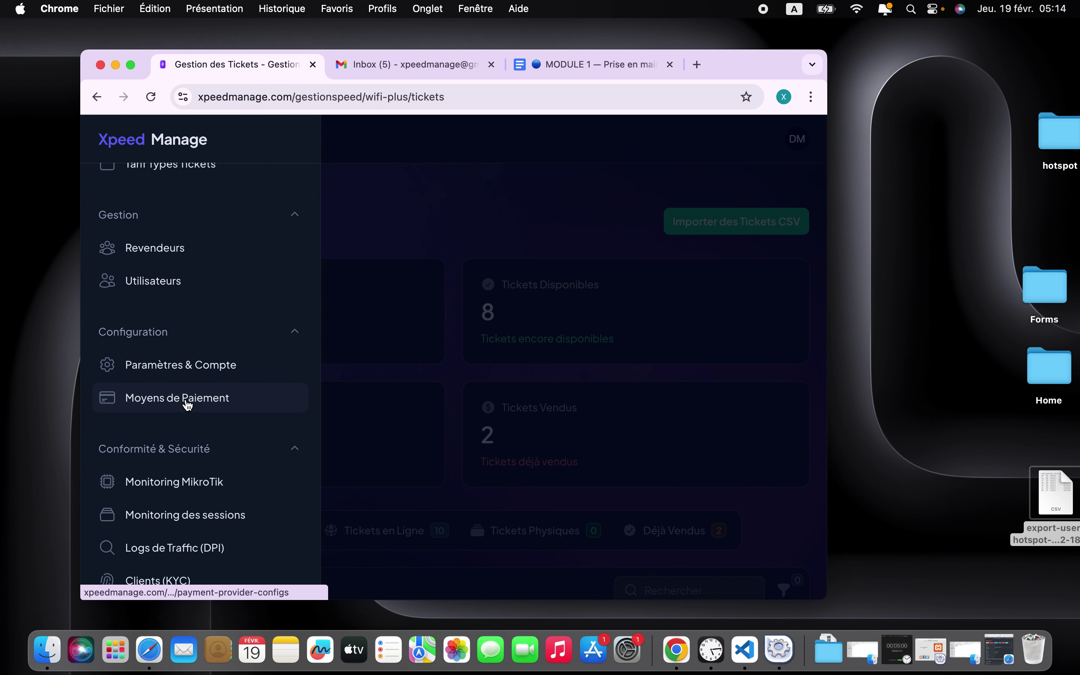
left_click(214, 400)
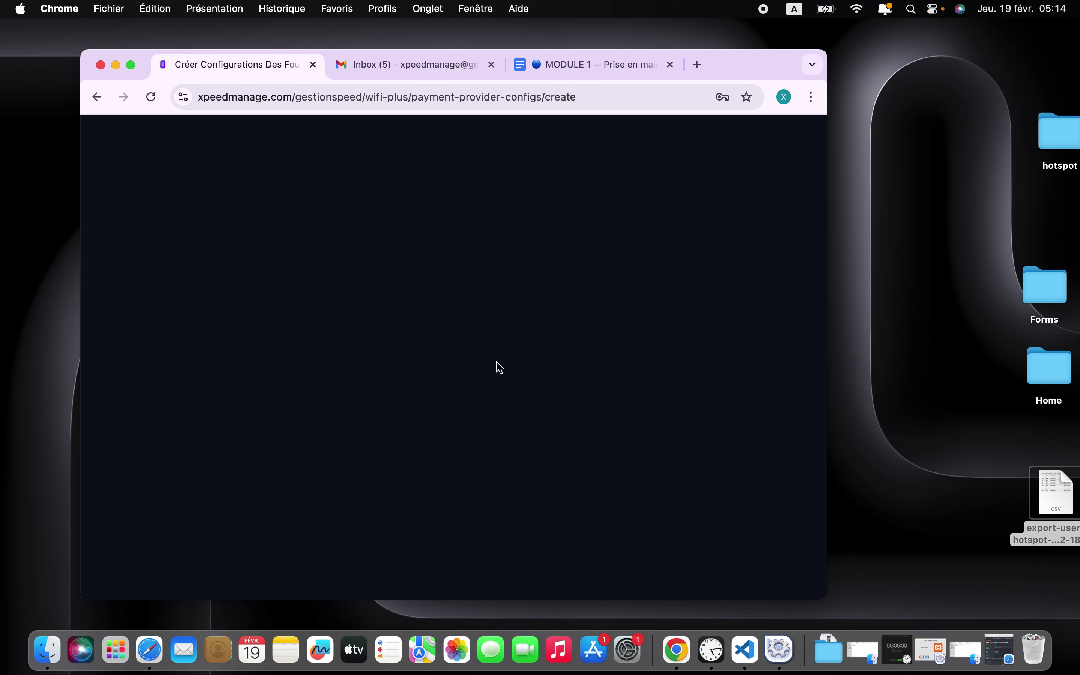
Check the payment providers offered in the configuration form and search Google for "fedapay" in a new tab.
left_click(255, 366)
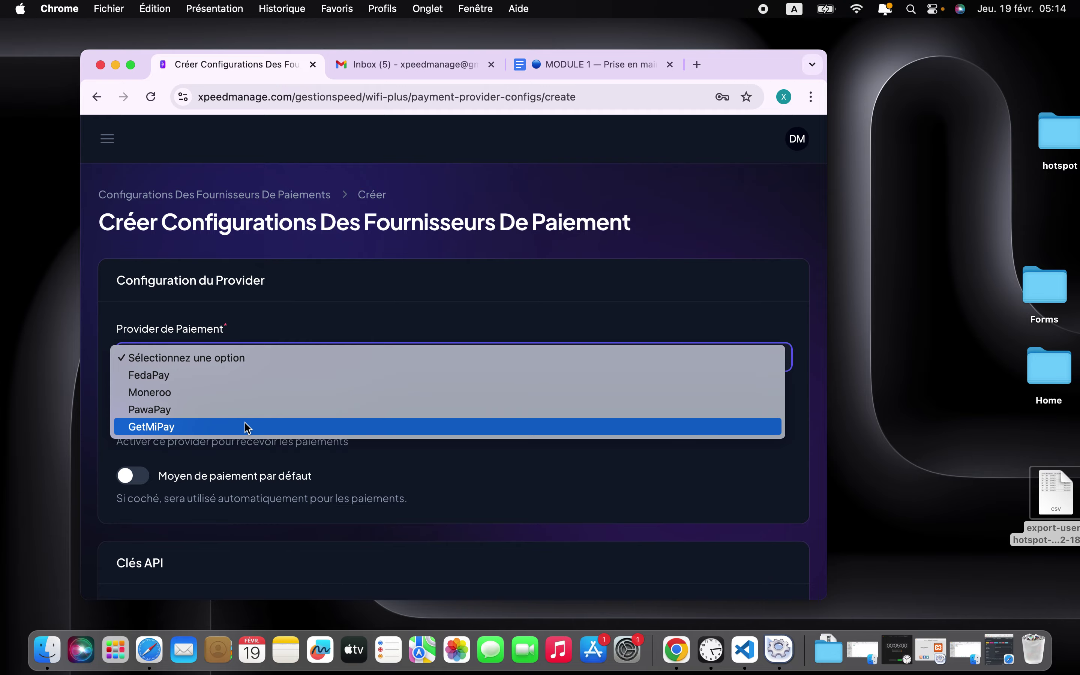
left_click(696, 68)
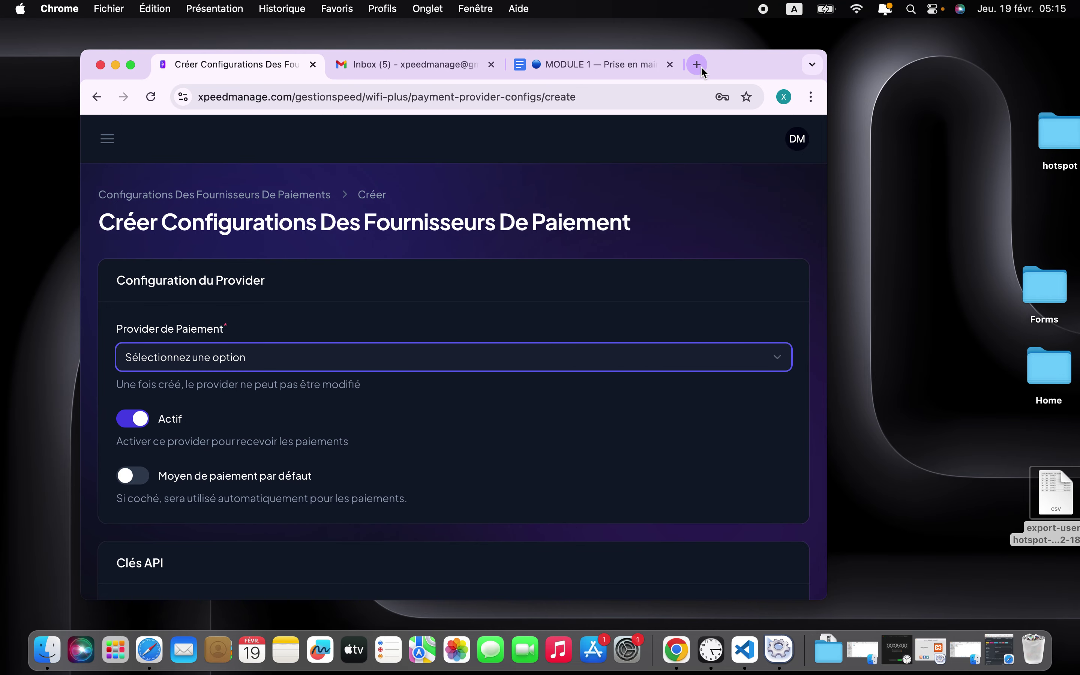
left_click(697, 65)
type("f")
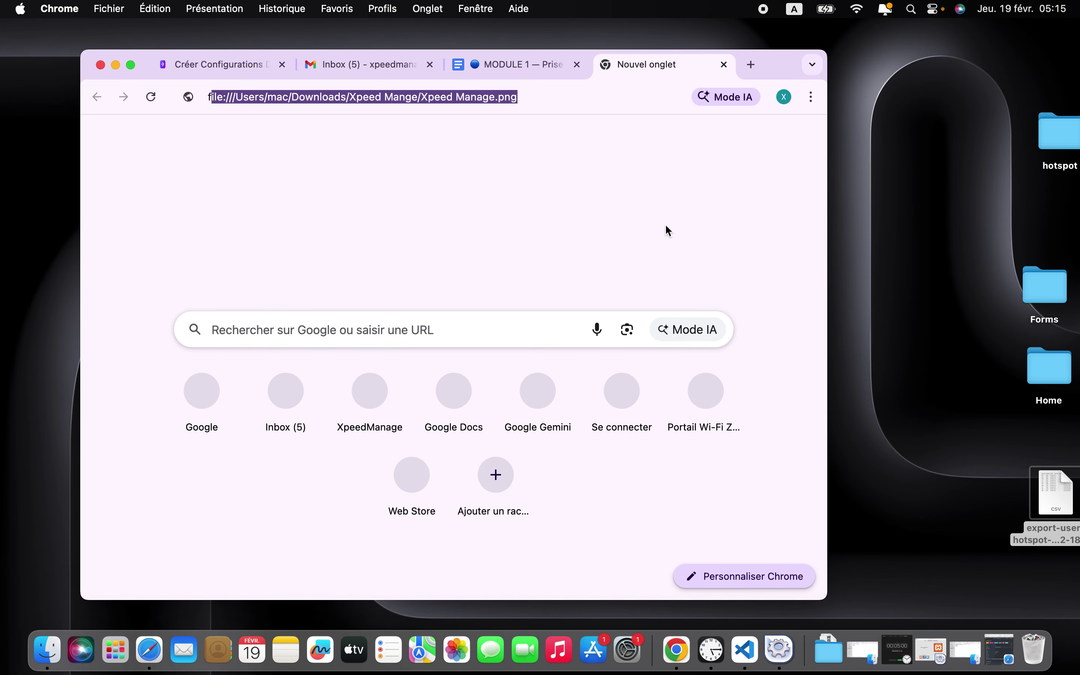
type("edap")
type("ay")
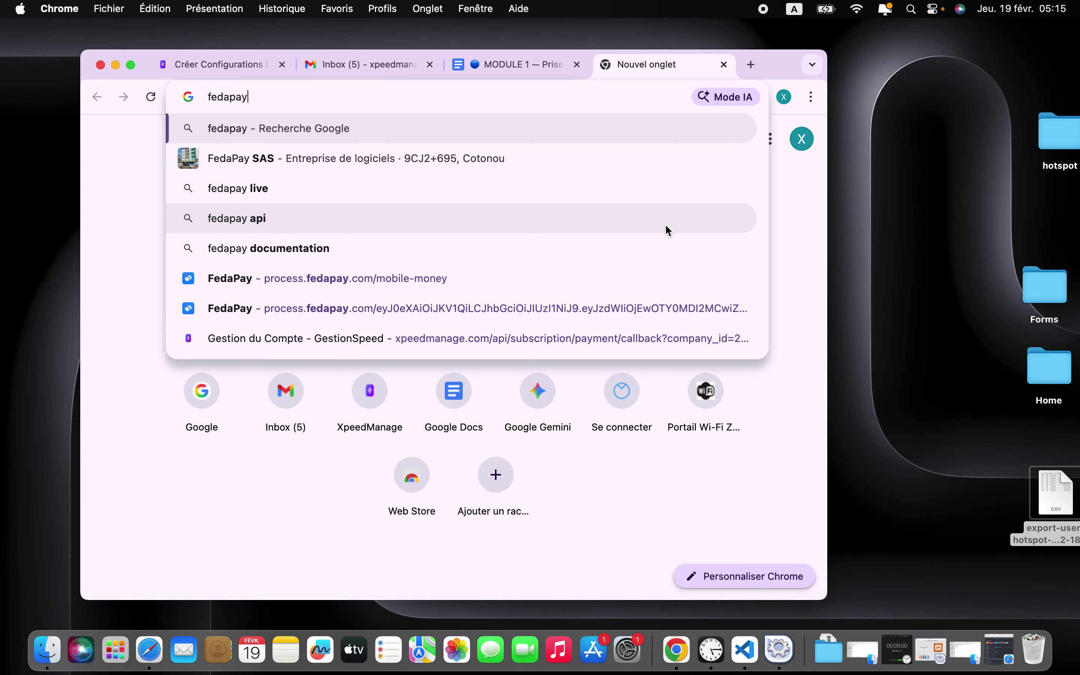
key("Return")
Examine the FedaPay search results, including the official site links and the account creation entries.
scroll(216, 387, "down", 10)
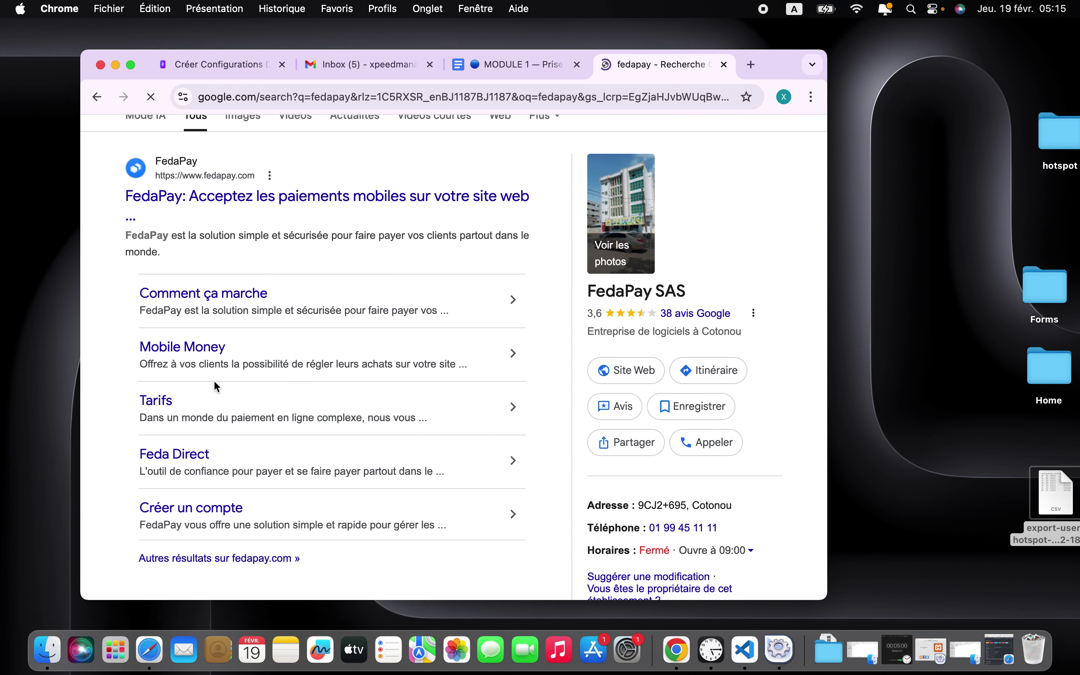
scroll(216, 386, "down", 7)
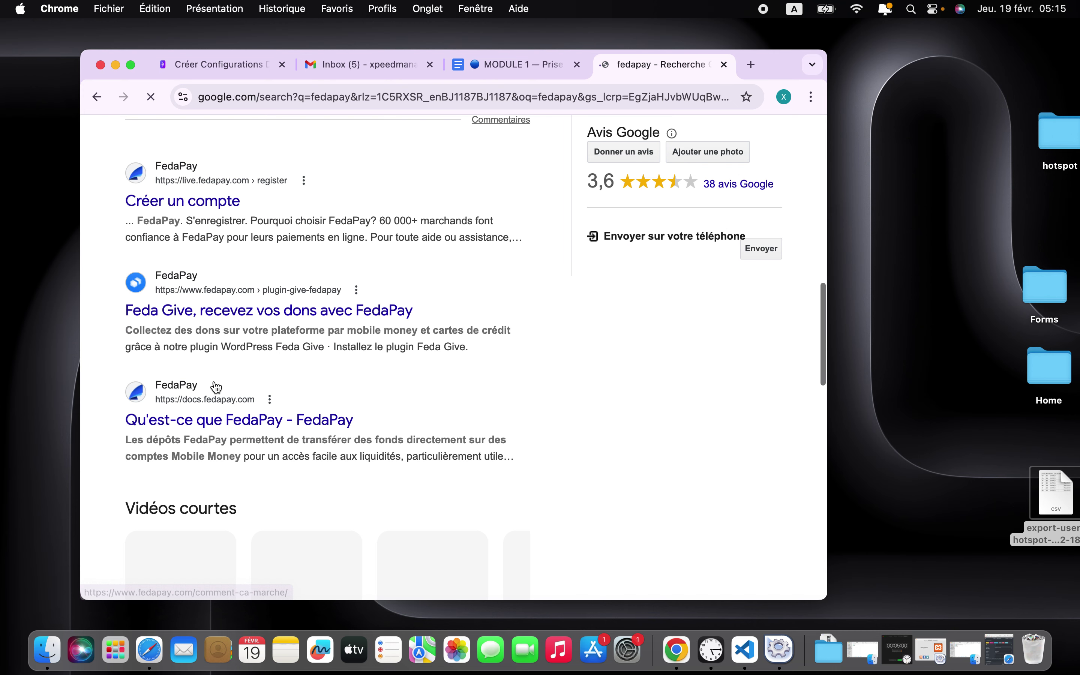
scroll(213, 387, "up", 17)
scroll(214, 387, "down", 7)
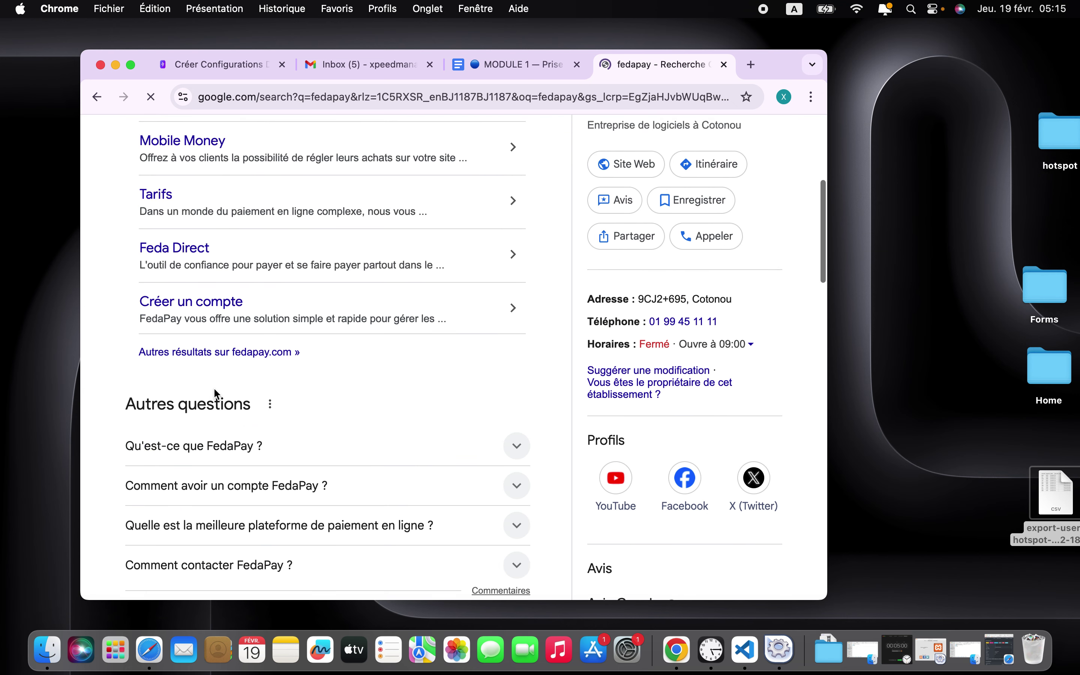
scroll(213, 388, "up", 7)
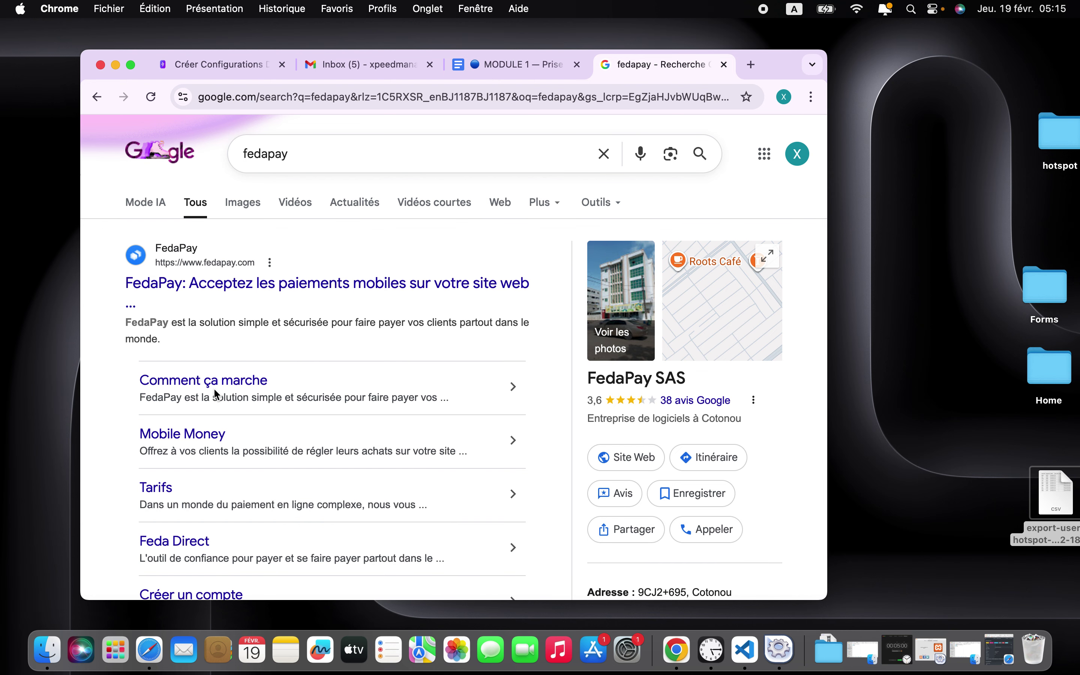
scroll(215, 390, "down", 10)
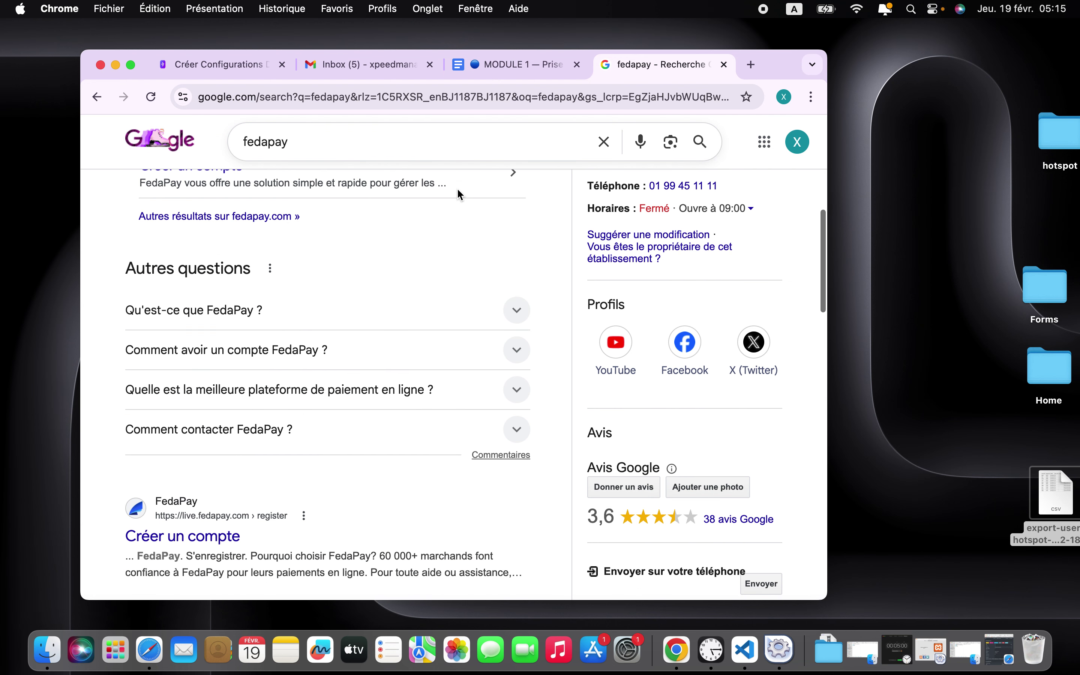
scroll(424, 387, "down", 5)
scroll(422, 386, "up", 10)
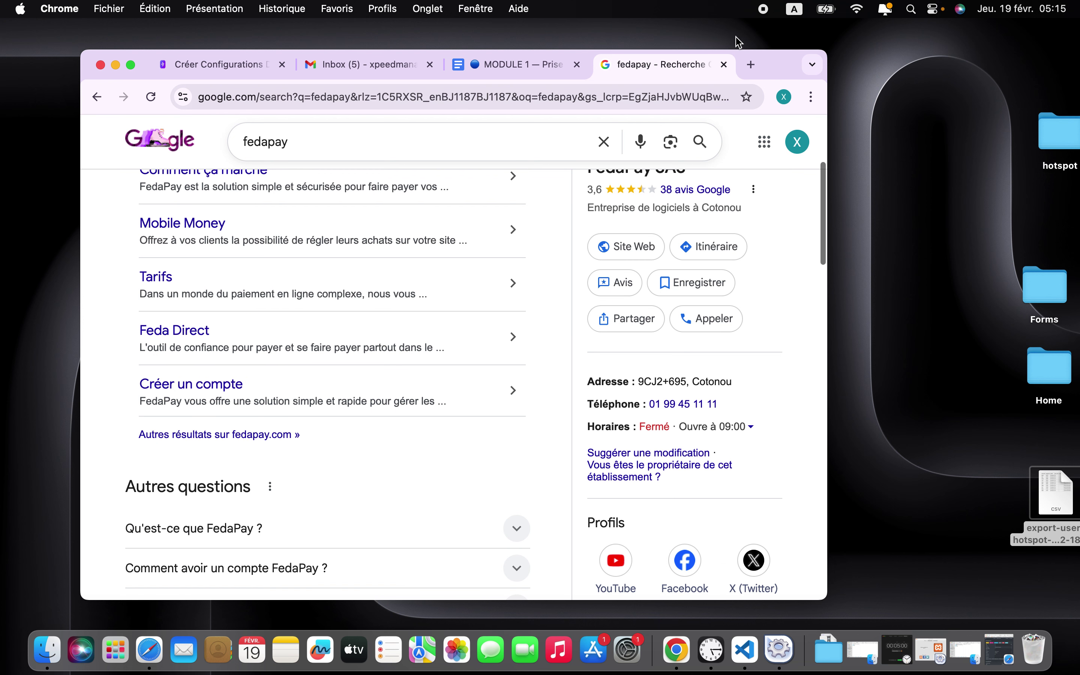
Search Google for "moneroo" in a new tab, open the French Moneroo site and review its home page.
left_click(748, 60)
type("moneroo")
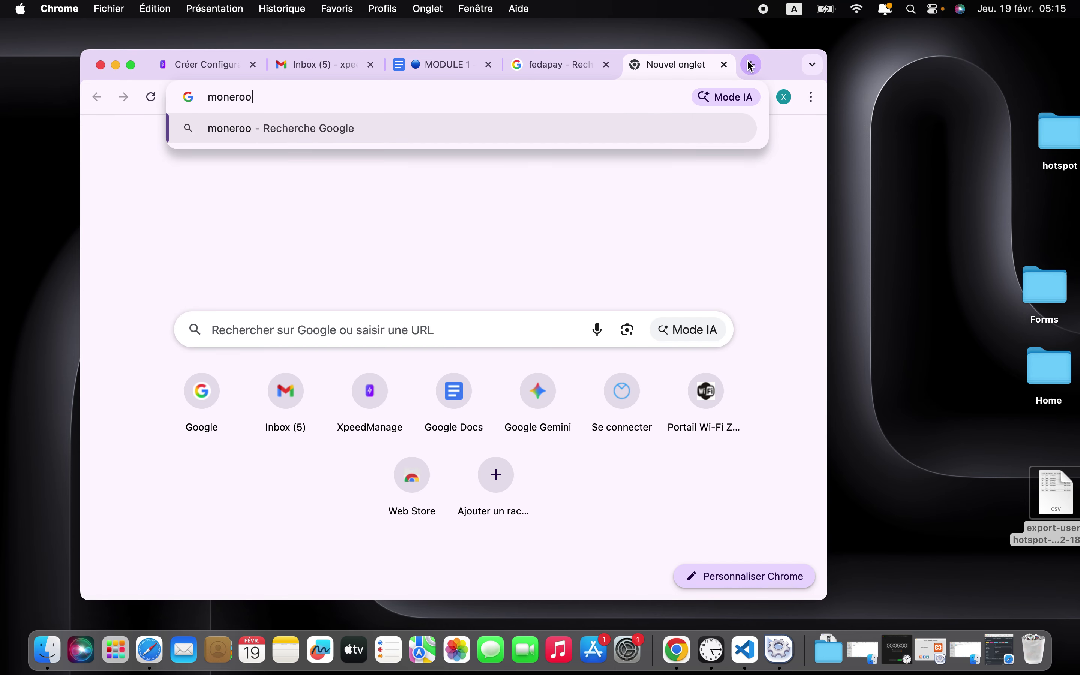
key("Return")
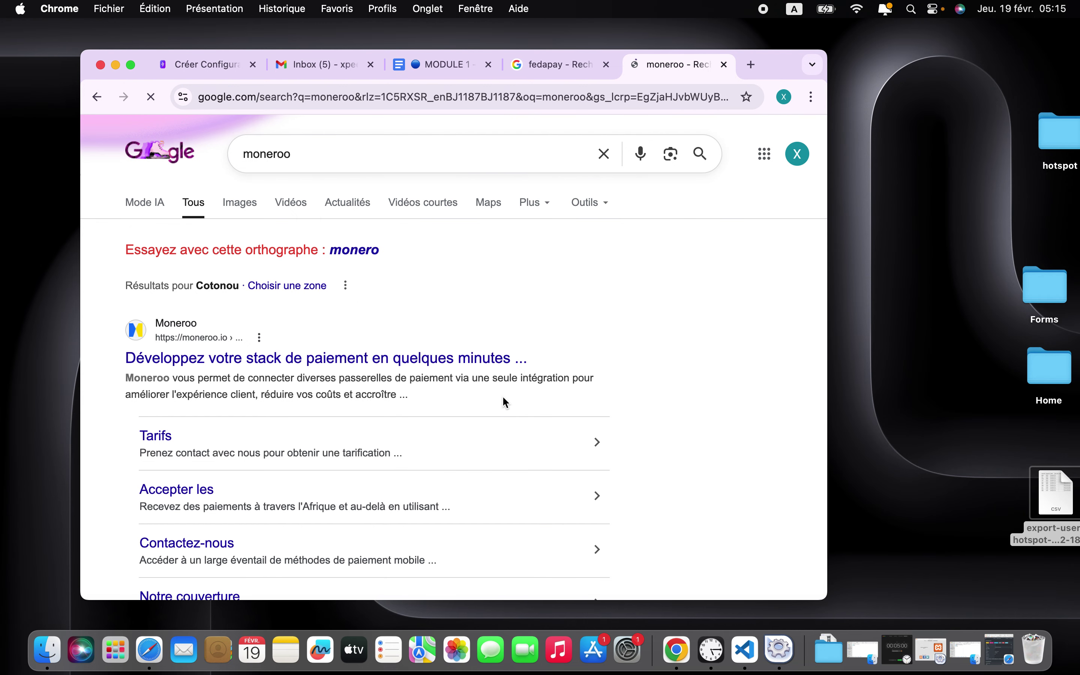
scroll(451, 452, "down", 3)
scroll(452, 452, "up", 3)
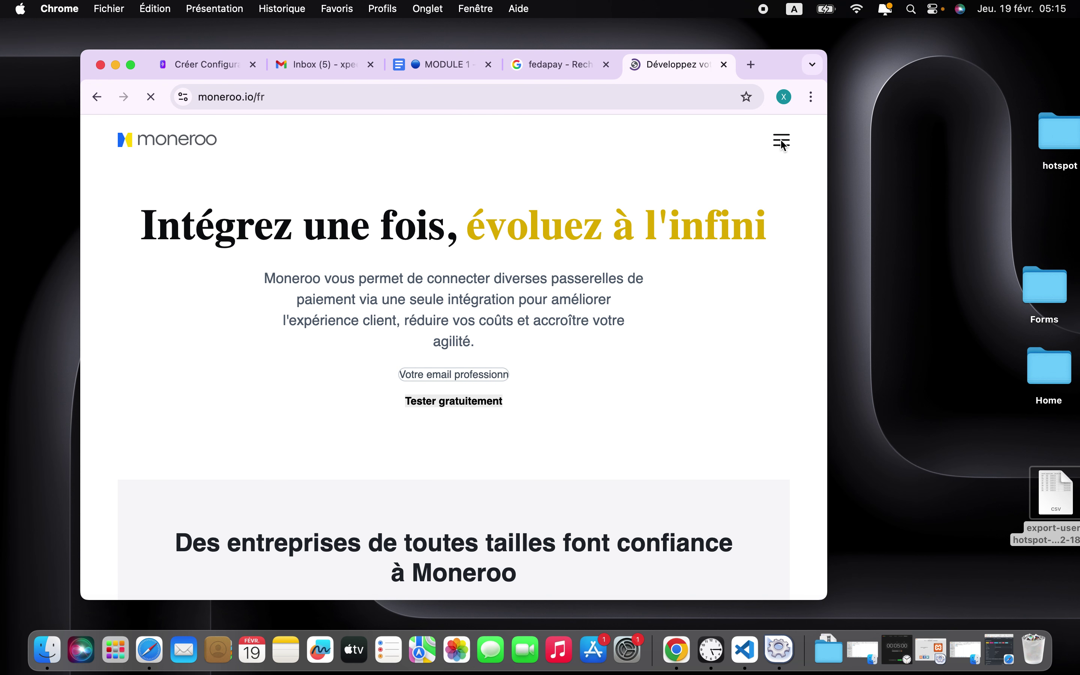
scroll(487, 417, "down", 10)
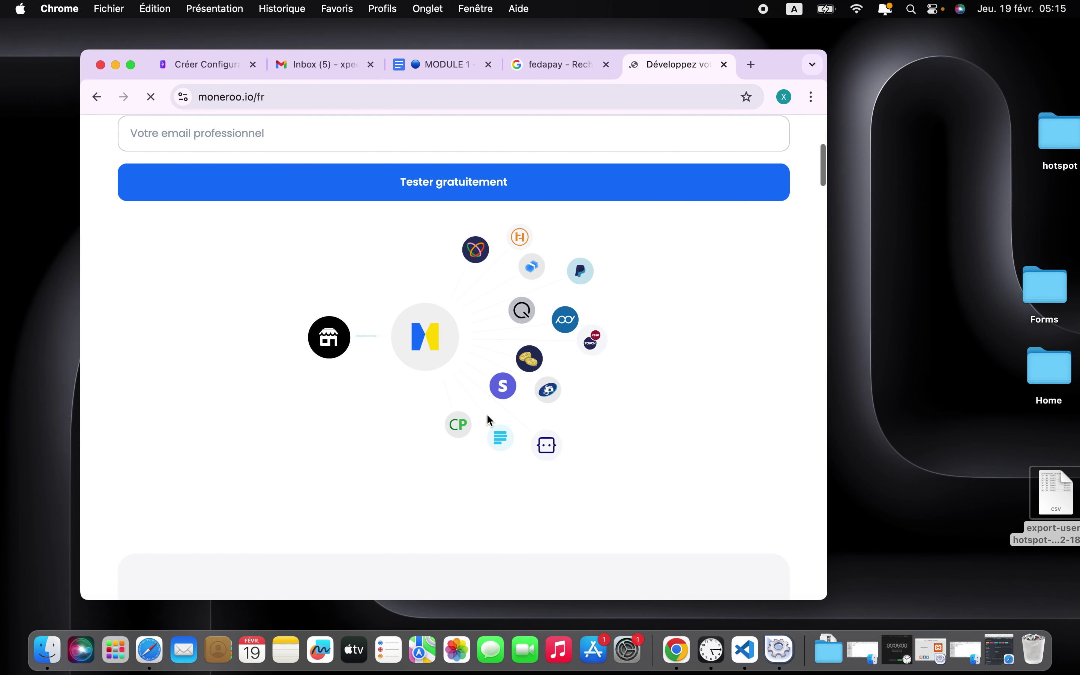
scroll(488, 417, "down", 3)
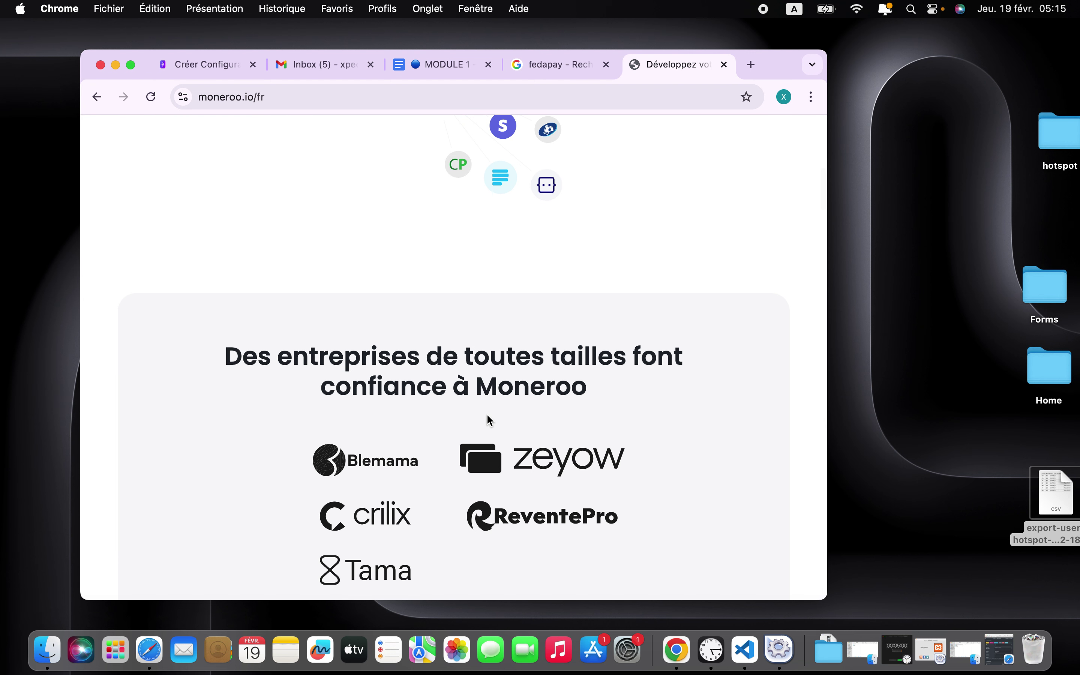
scroll(465, 500, "down", 4)
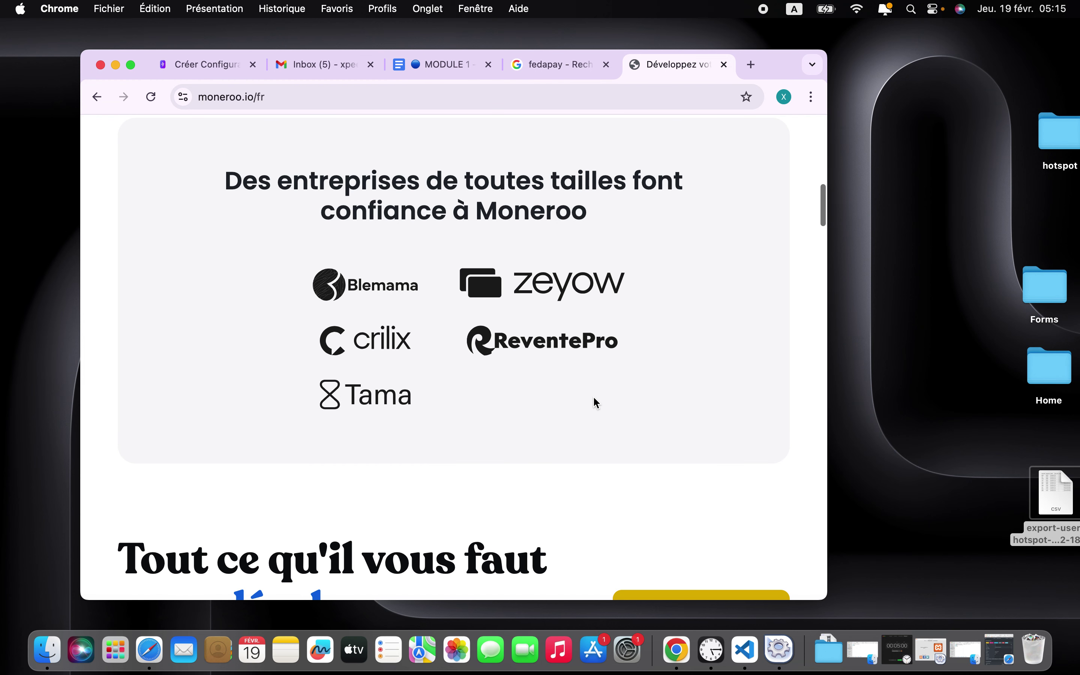
scroll(594, 399, "up", 10)
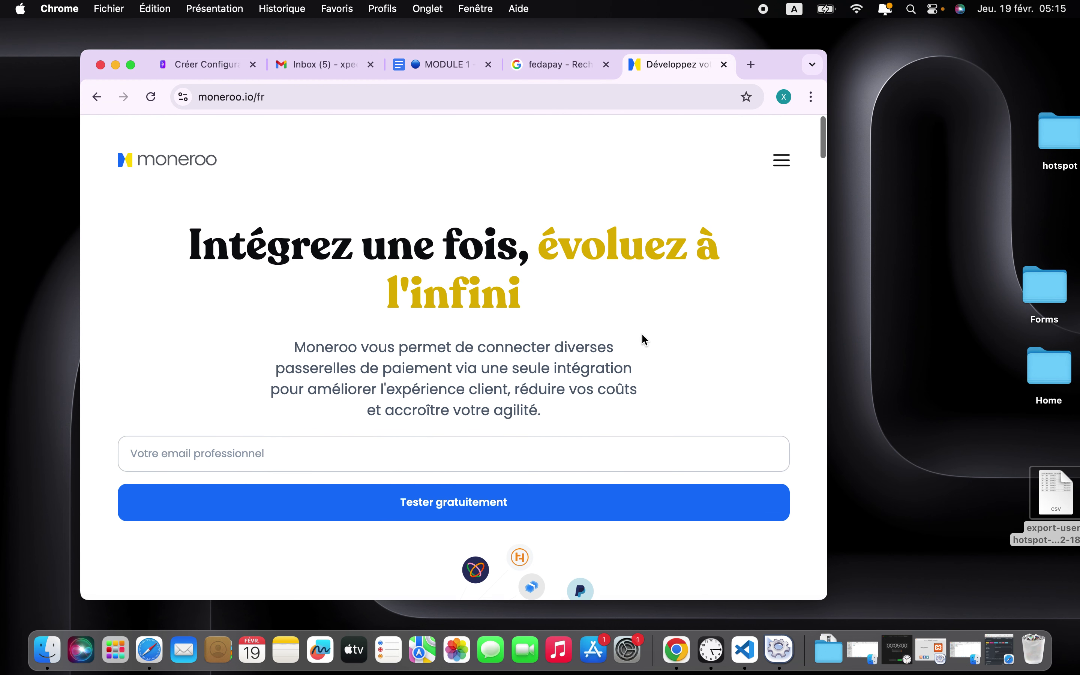
Open Moneroo's Couverture page and review its payment coverage listing in a wider browser window.
left_click(781, 138)
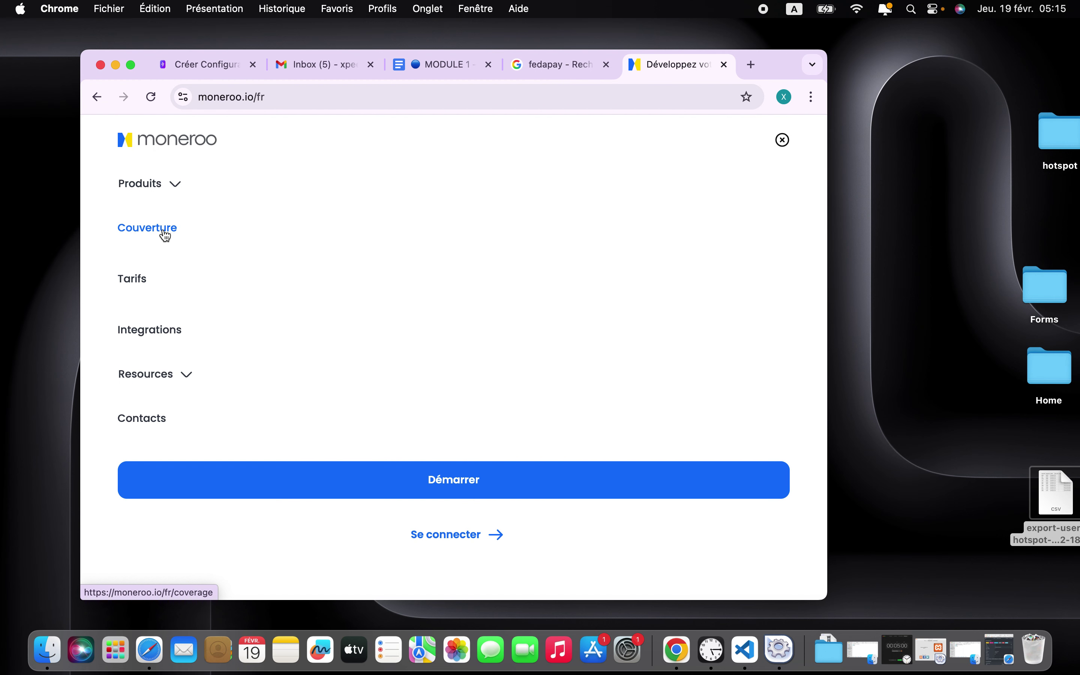
left_click(823, 240)
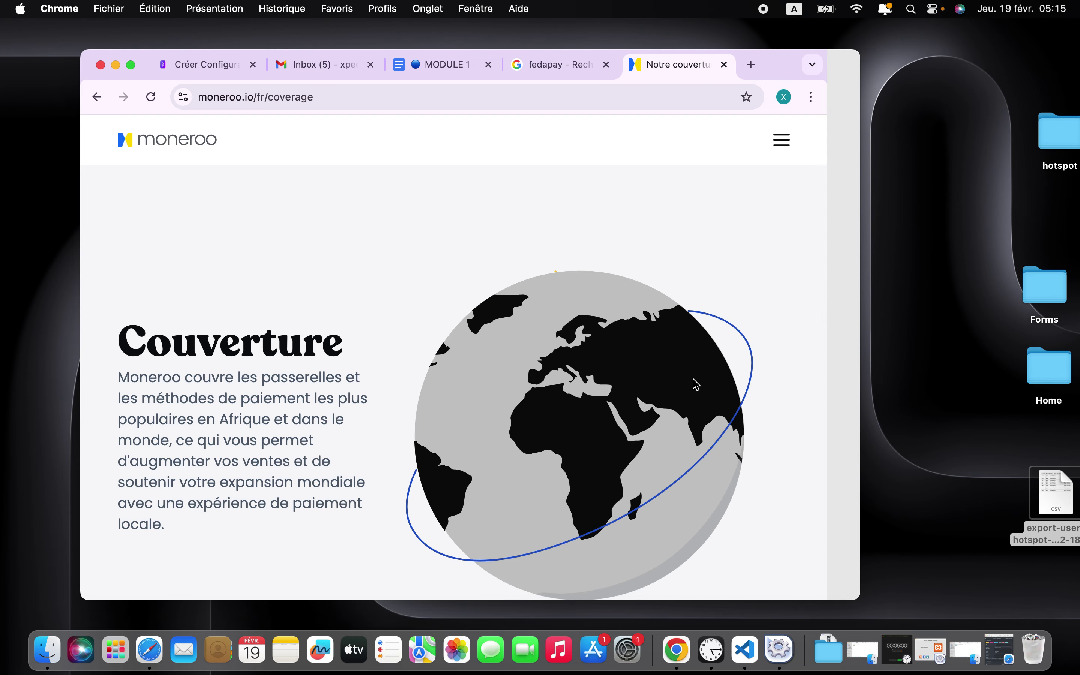
scroll(696, 384, "down", 10)
scroll(695, 381, "down", 5)
scroll(694, 380, "up", 3)
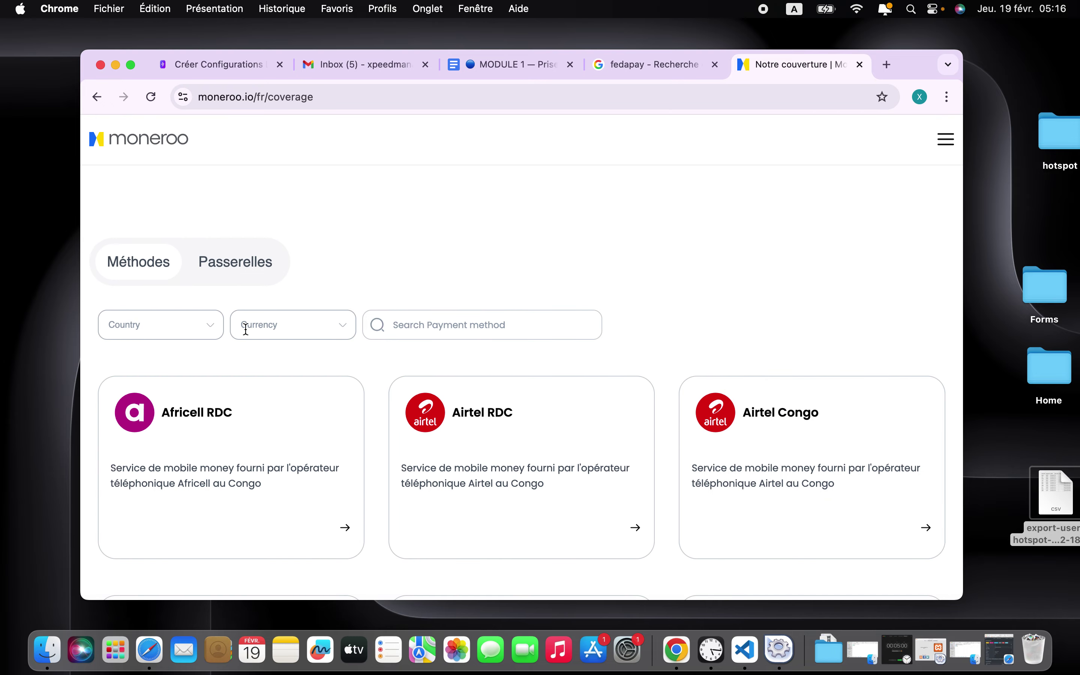
Show the Passerelles in Moneroo's coverage listing and filter them by the country Mali.
left_click(193, 331)
left_click(231, 261)
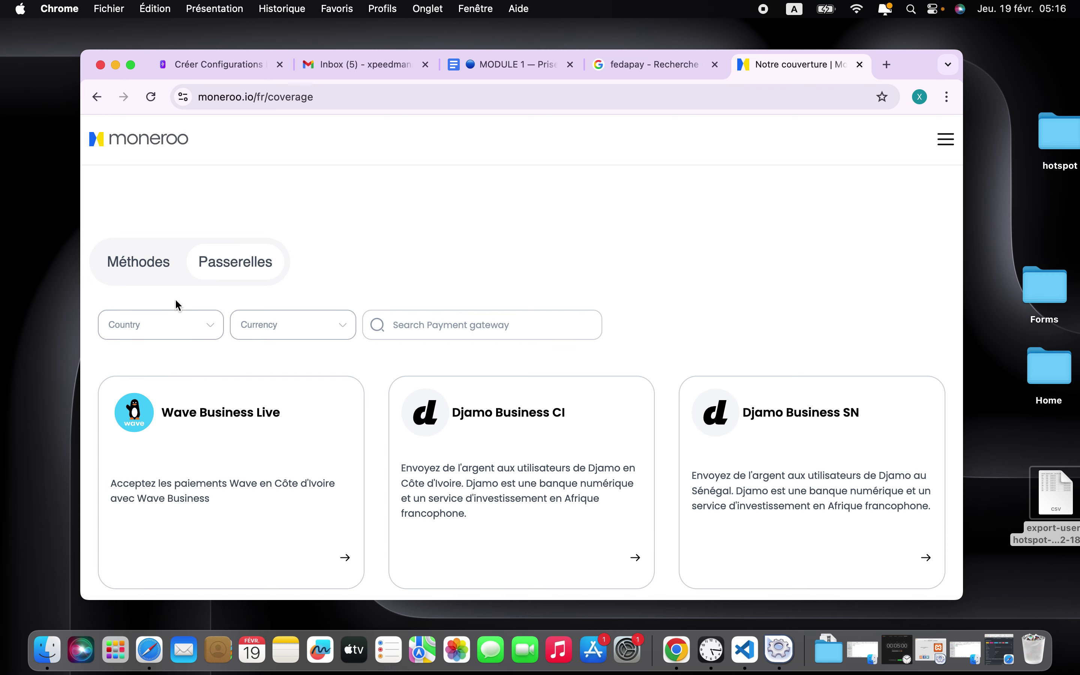
left_click(159, 325)
type("Mal;i")
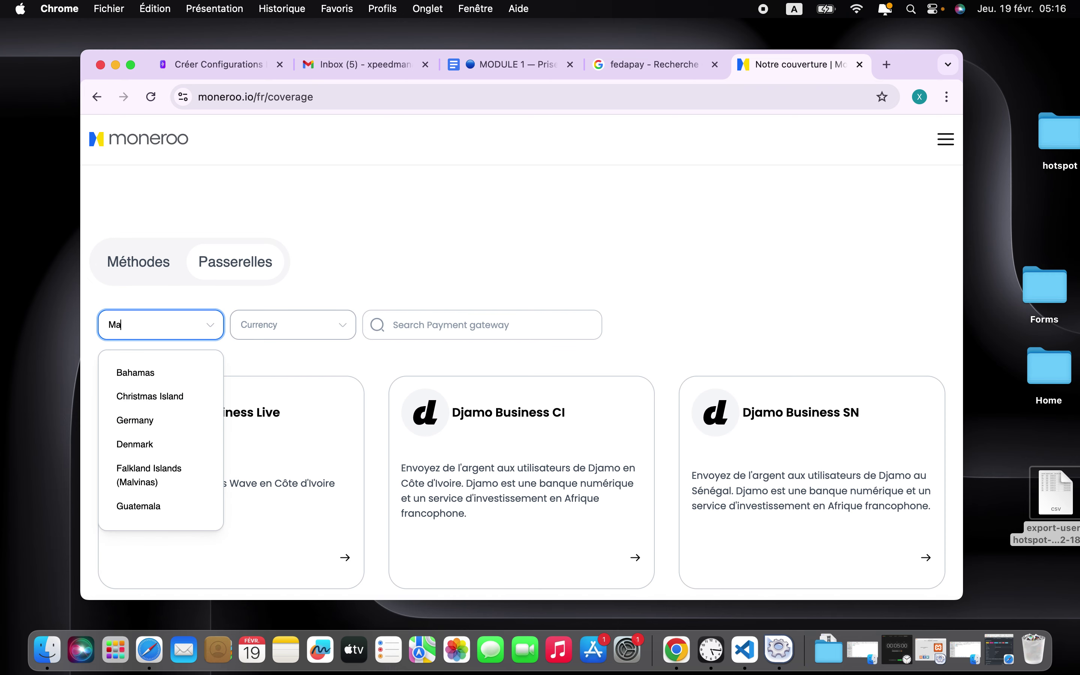
key("BackSpace")
key("BackSpace")
type("i")
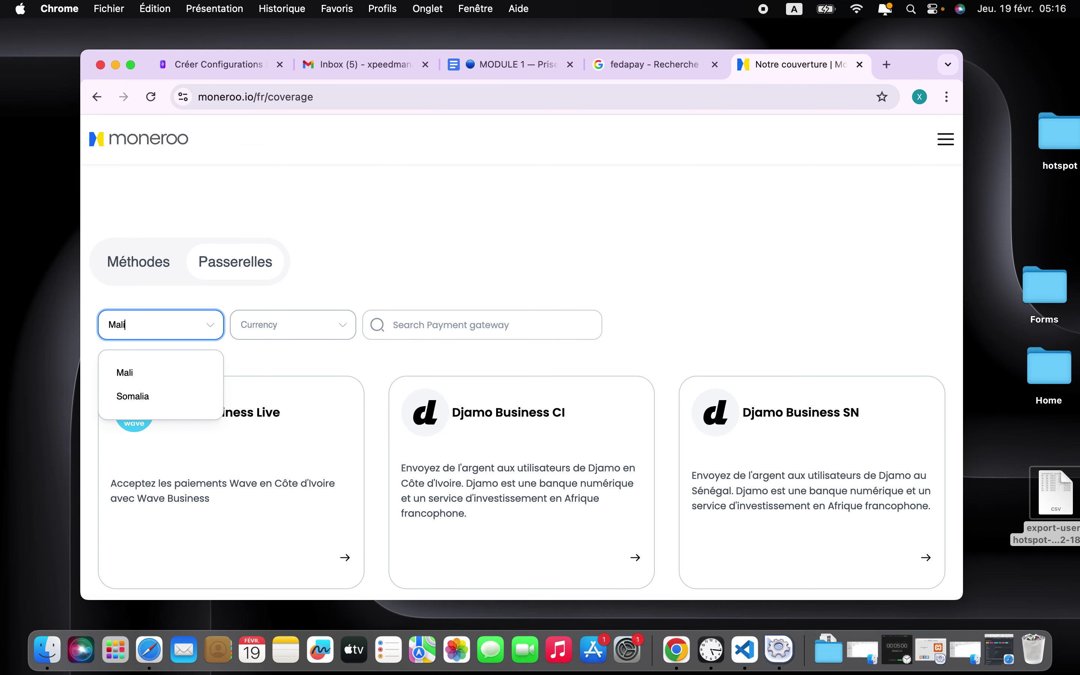
left_click(134, 373)
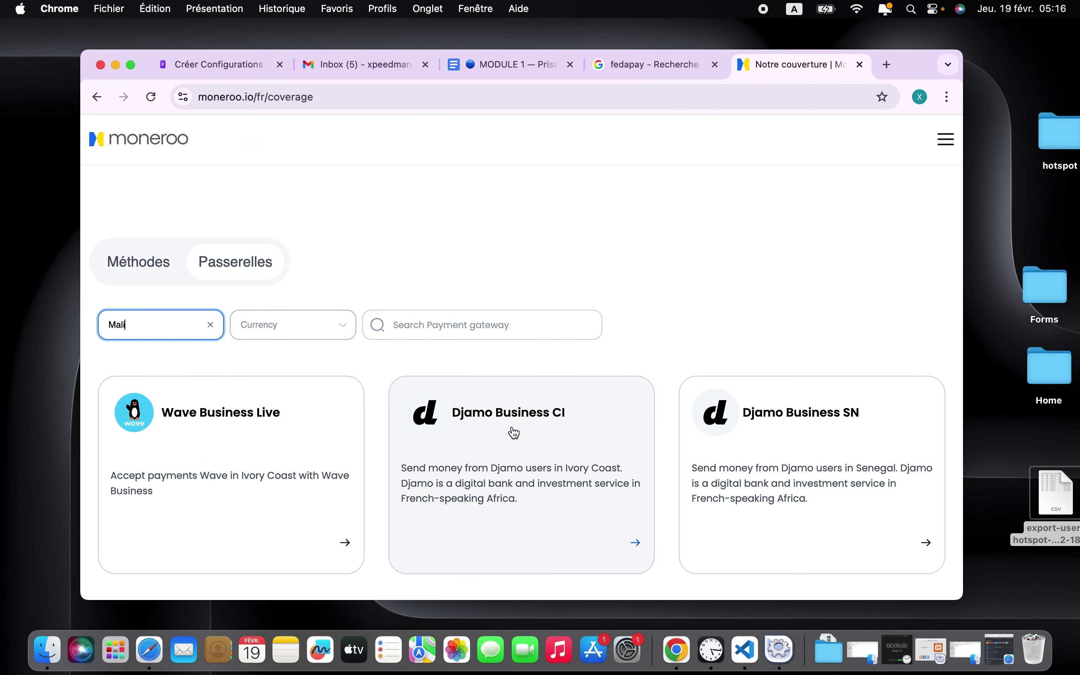
Examine the payment gateways listed for Mali and their descriptions on the Moneroo coverage page.
scroll(513, 438, "down", 3)
scroll(514, 432, "down", 5)
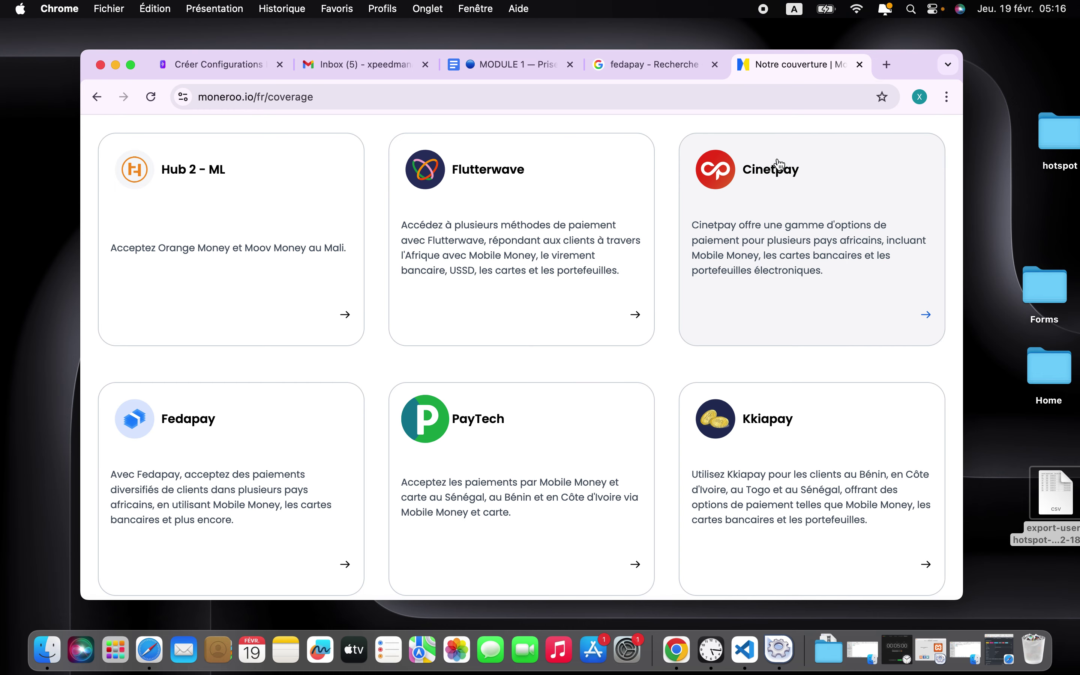
scroll(596, 378, "down", 5)
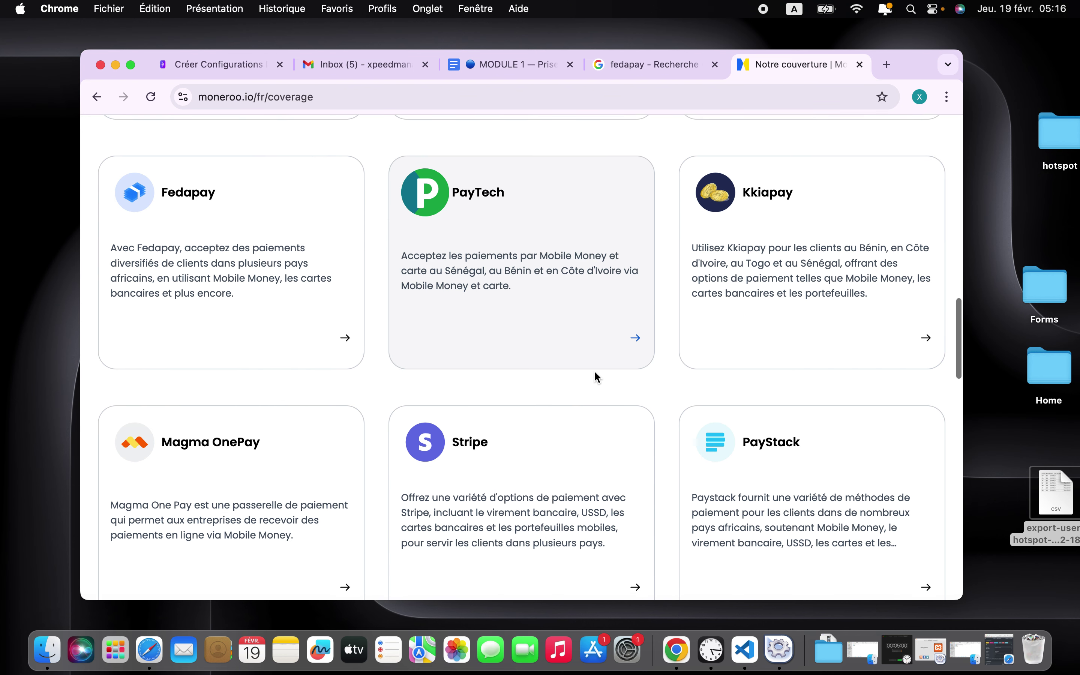
scroll(595, 378, "up", 3)
scroll(582, 231, "down", 3)
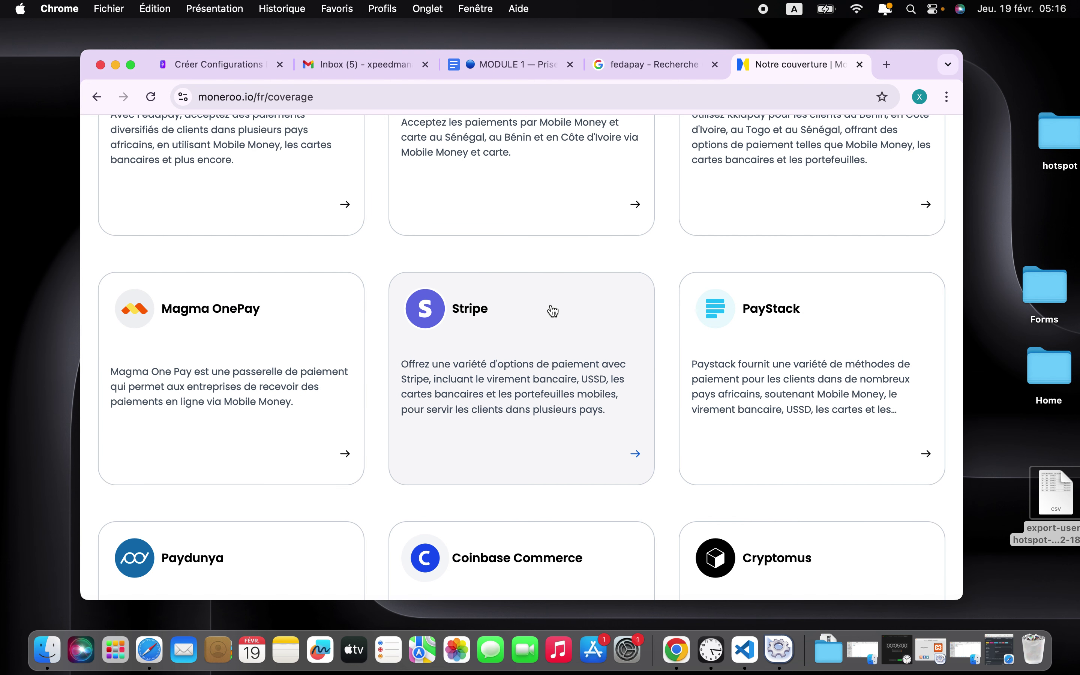
scroll(669, 350, "down", 3)
scroll(672, 352, "up", 15)
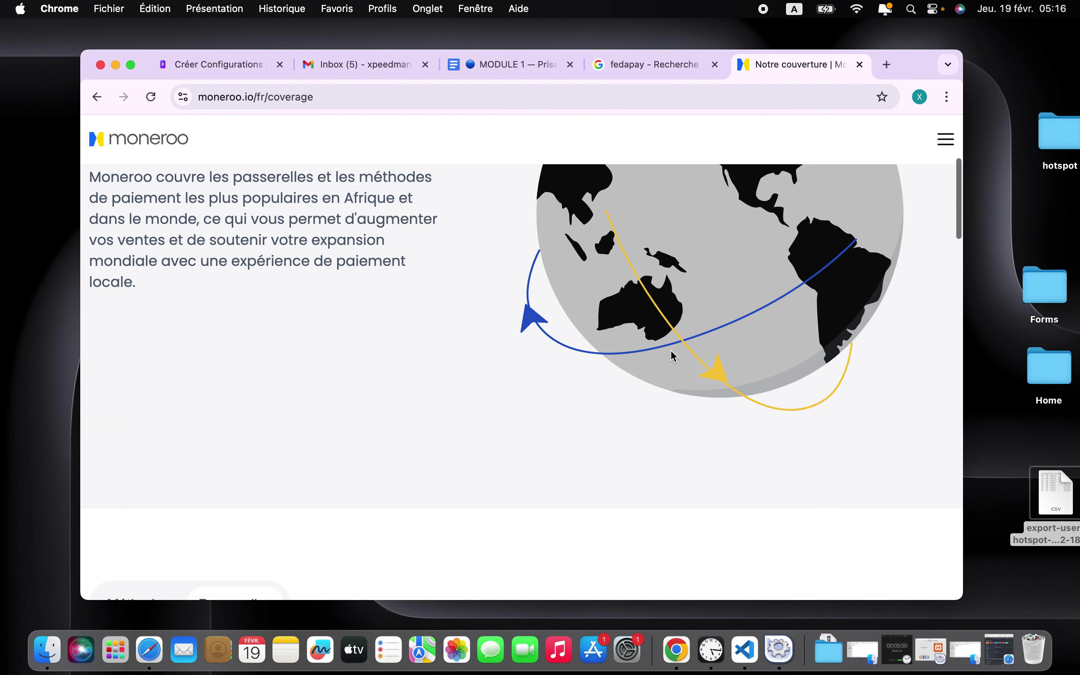
scroll(670, 352, "down", 7)
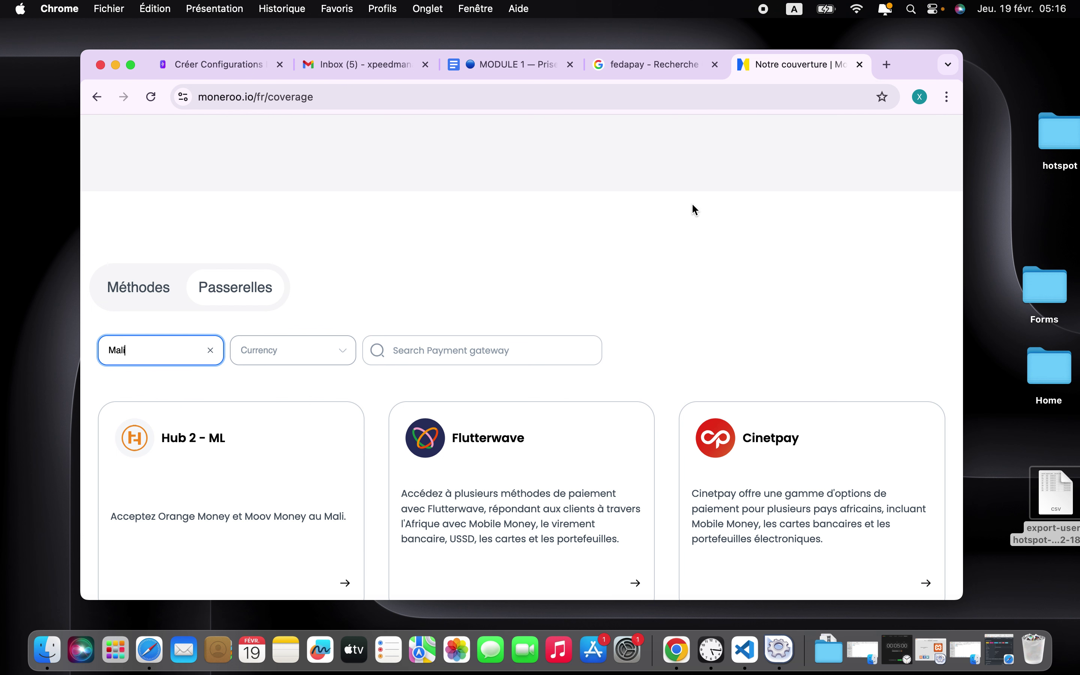
scroll(521, 386, "down", 3)
scroll(522, 384, "up", 4)
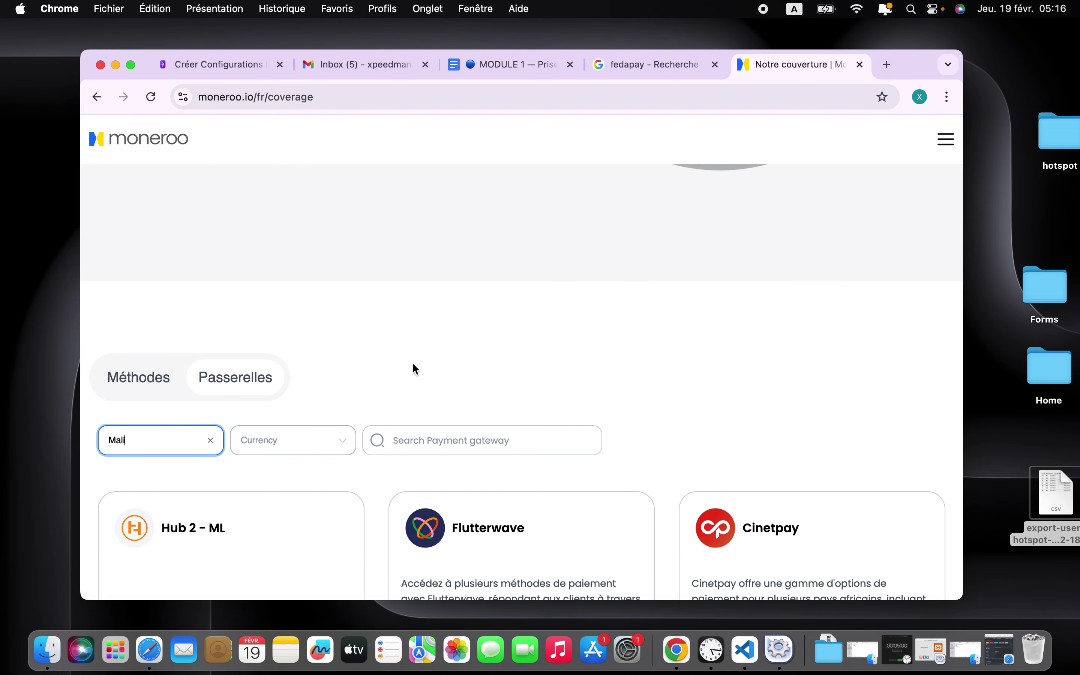
scroll(413, 364, "down", 6)
scroll(416, 371, "up", 3)
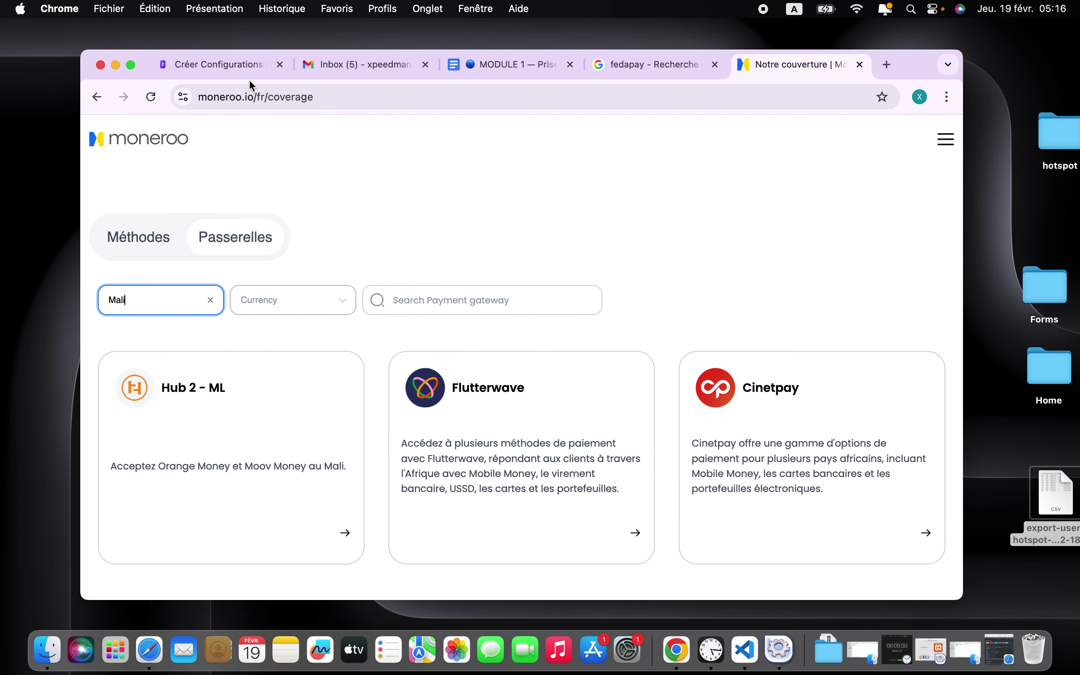
Return to the provider creation form in Xpeed Manage and review its Clés API fields and provider settings.
left_click(230, 67)
scroll(494, 438, "down", 5)
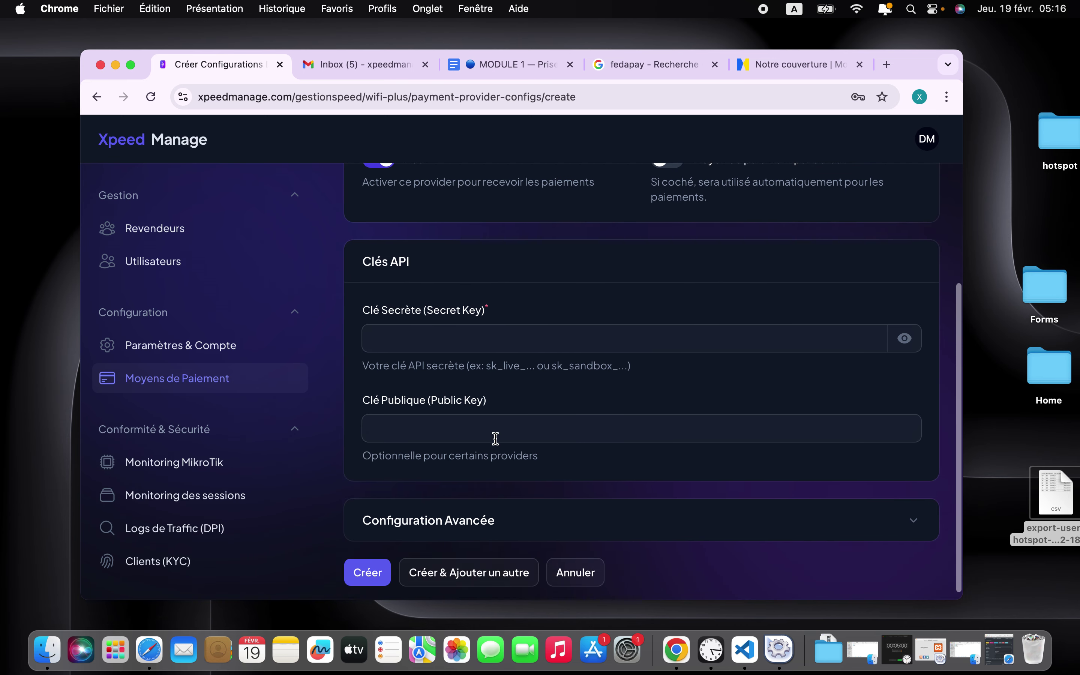
left_click(464, 401)
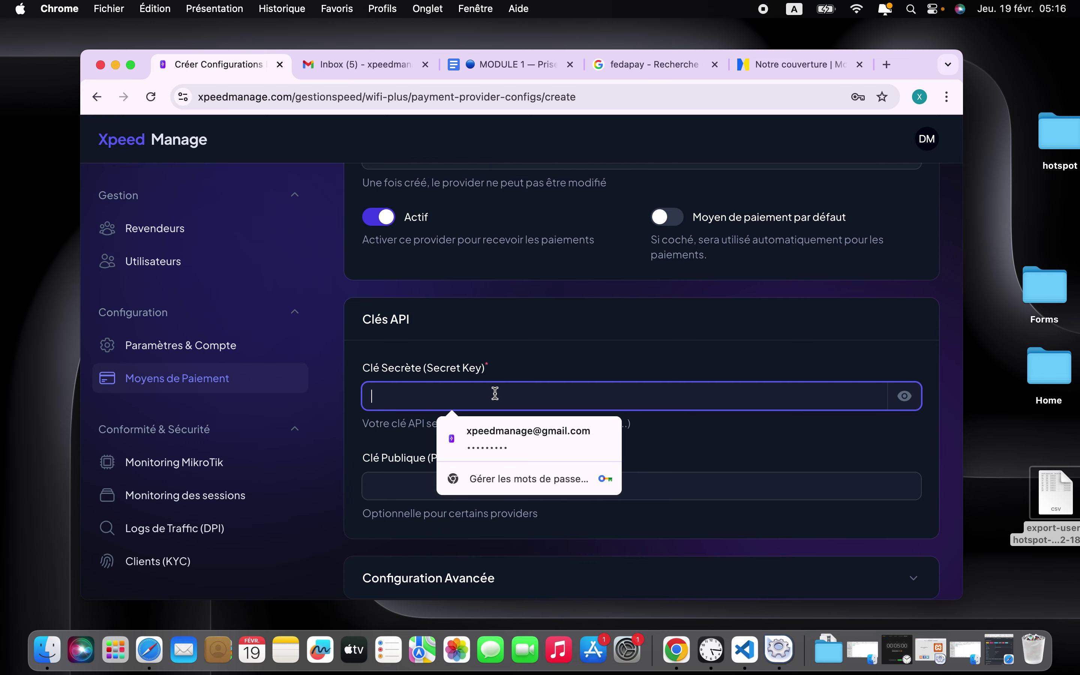
scroll(495, 393, "up", 5)
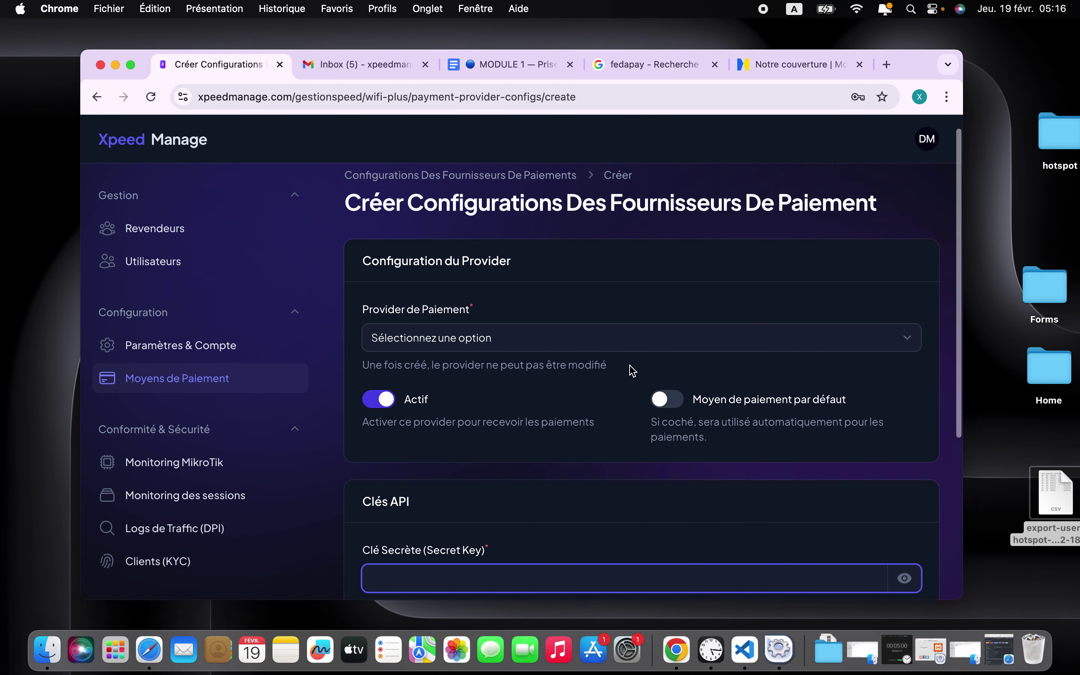
left_click(702, 406)
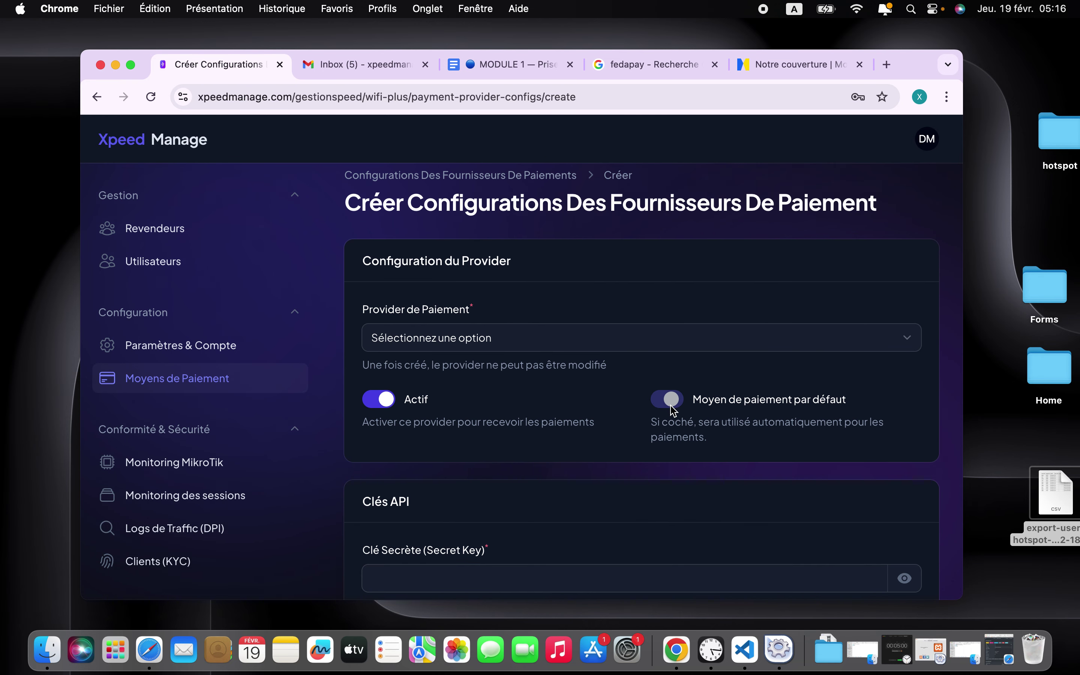
left_click(661, 343)
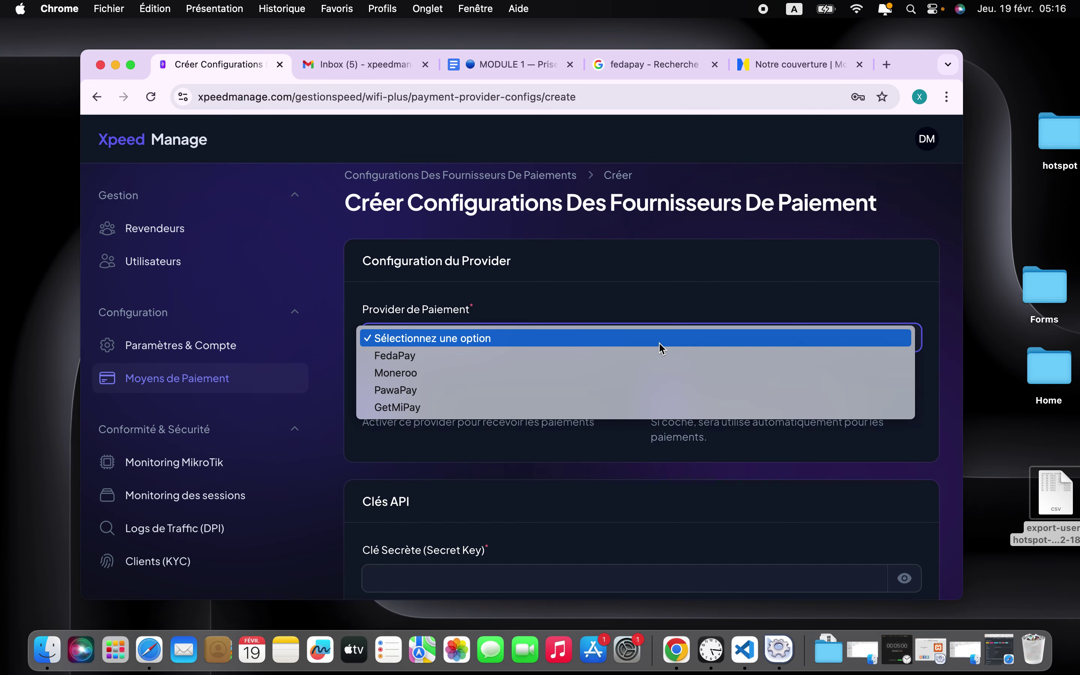
left_click(531, 390)
scroll(620, 512, "down", 5)
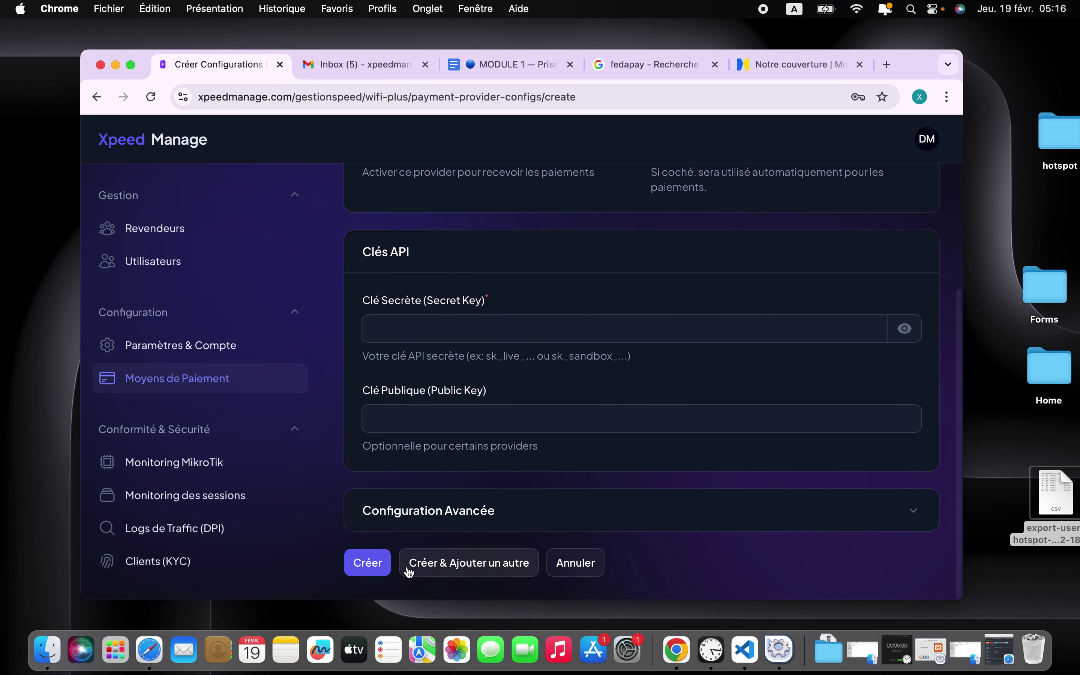
Leave the form for the Moyens de Paiement list, then consult the MODULE 2 outline in the Google Docs course document.
left_click(156, 380)
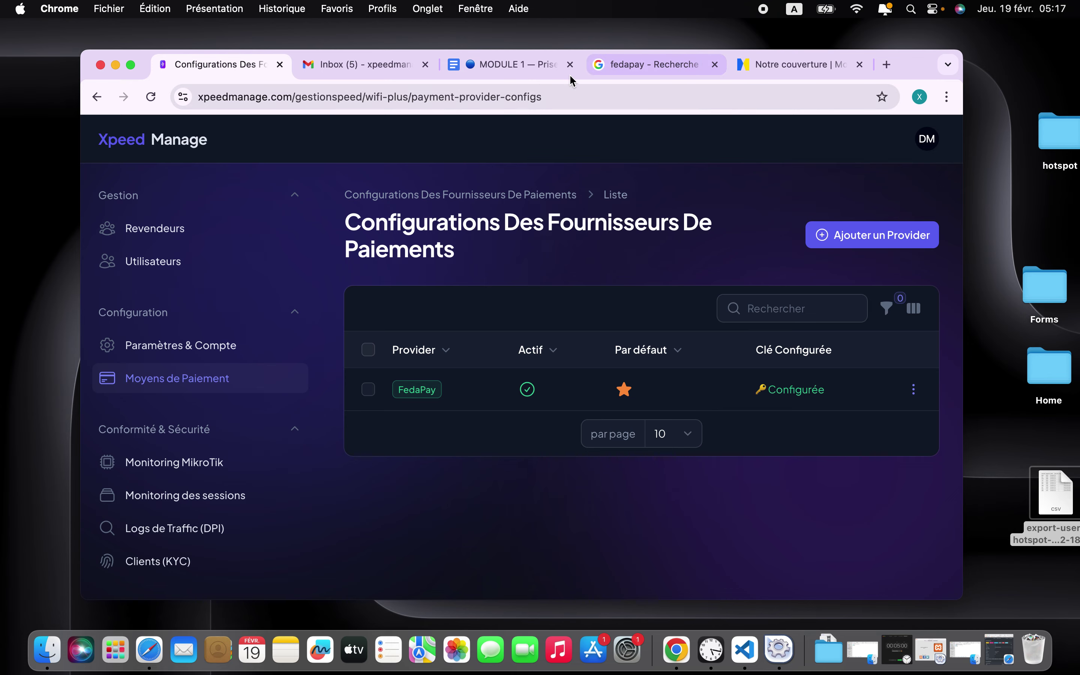
left_click(513, 69)
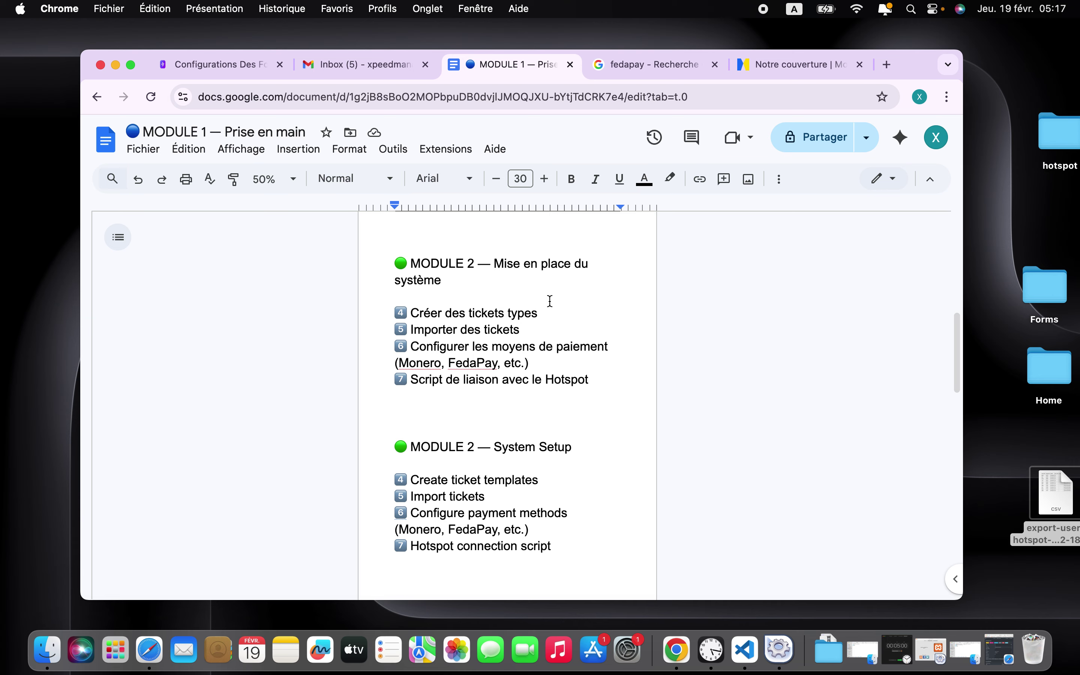
scroll(565, 377, "up", 2)
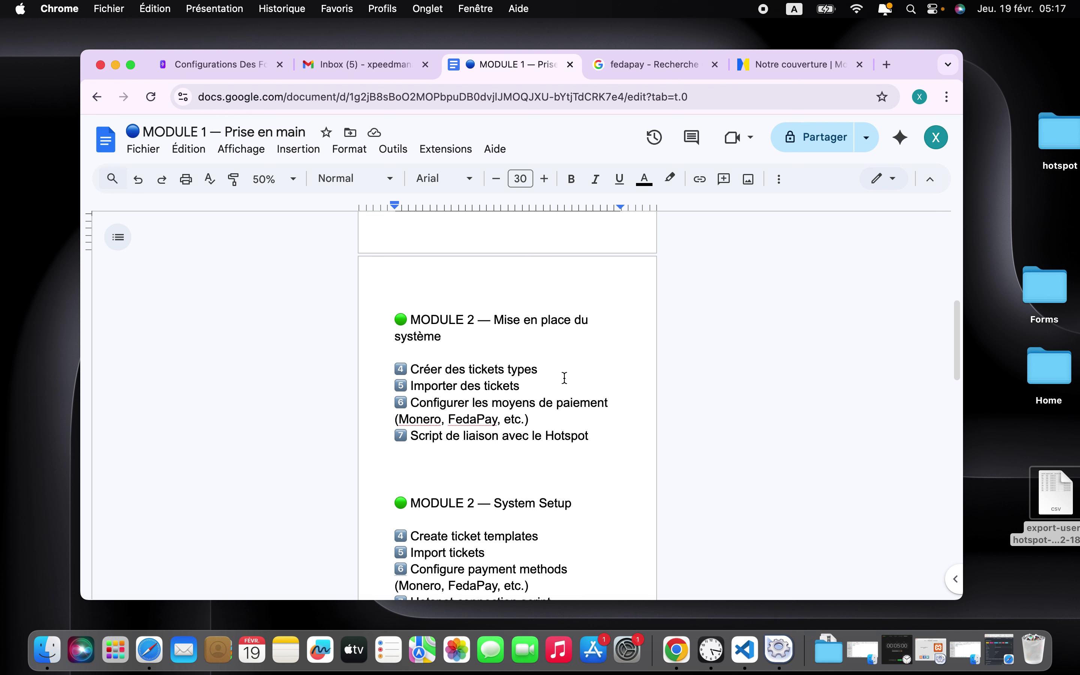